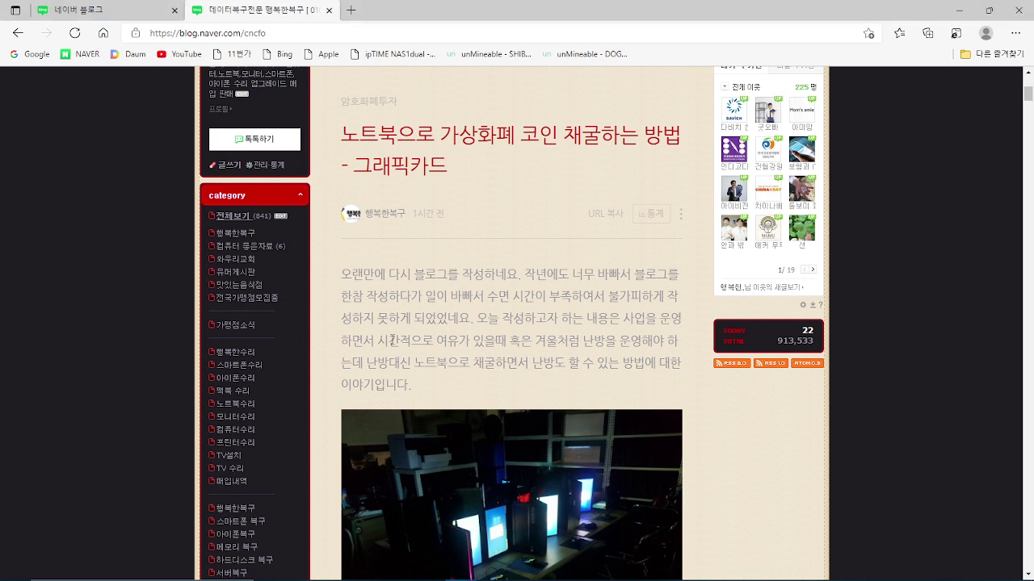
# - Read the blog post on laptop coin mining down to its unMineable link, and close the spare Naver Blog tab
pyautogui.scroll(-2, 392, 340)
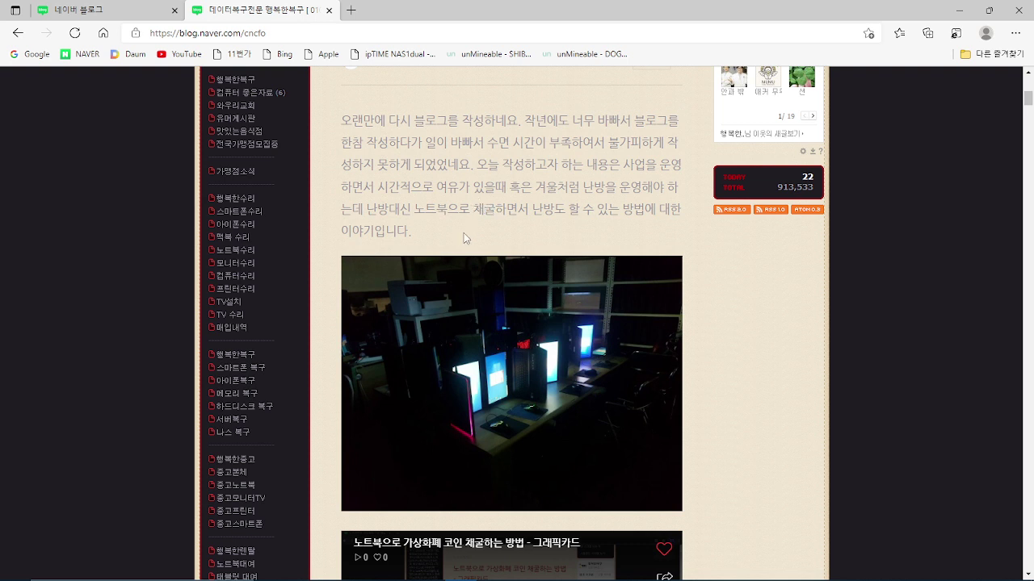
pyautogui.scroll(-2, 486, 218)
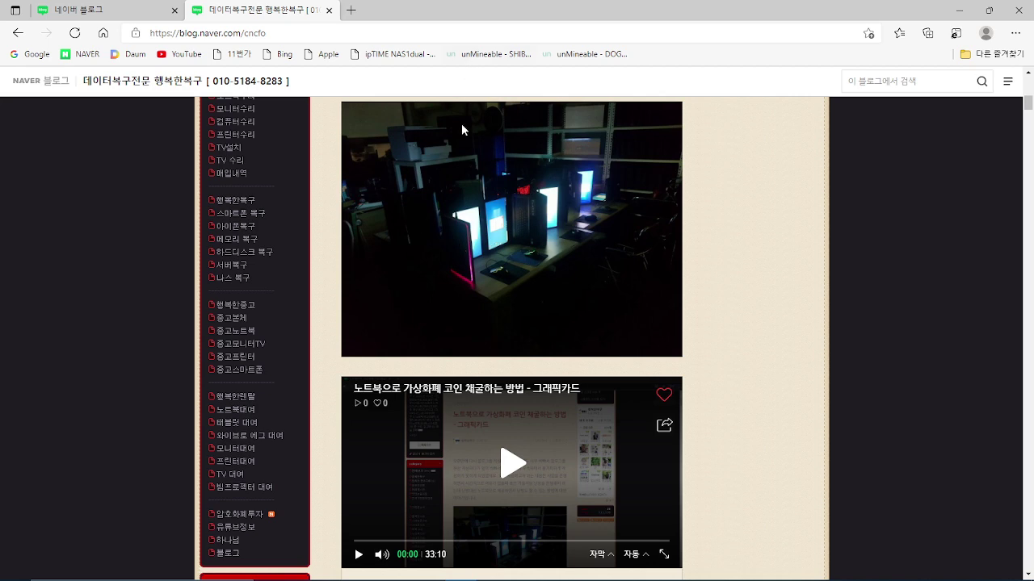
pyautogui.scroll(-3, 462, 228)
pyautogui.scroll(-2, 453, 237)
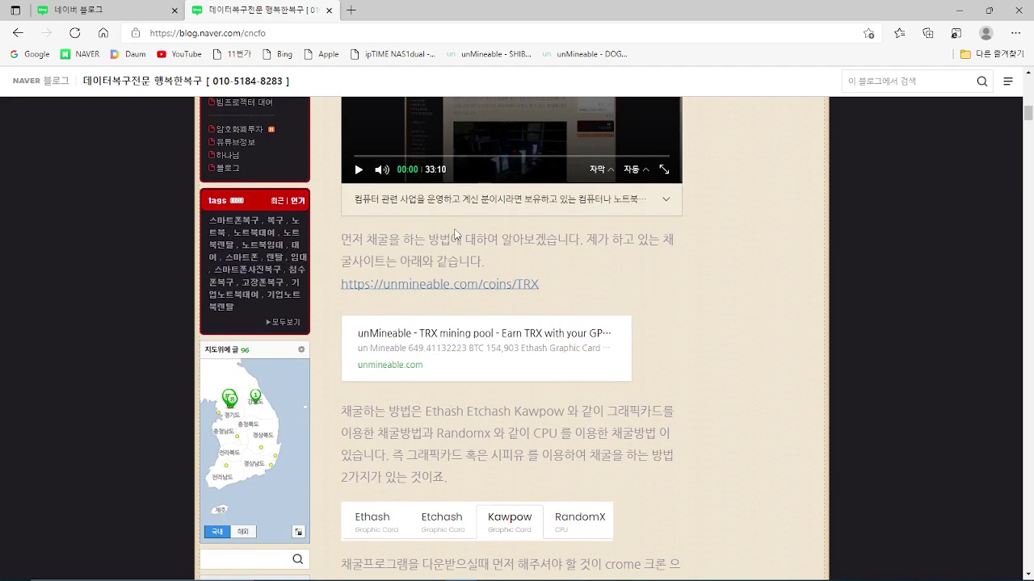
pyautogui.scroll(-1, 455, 235)
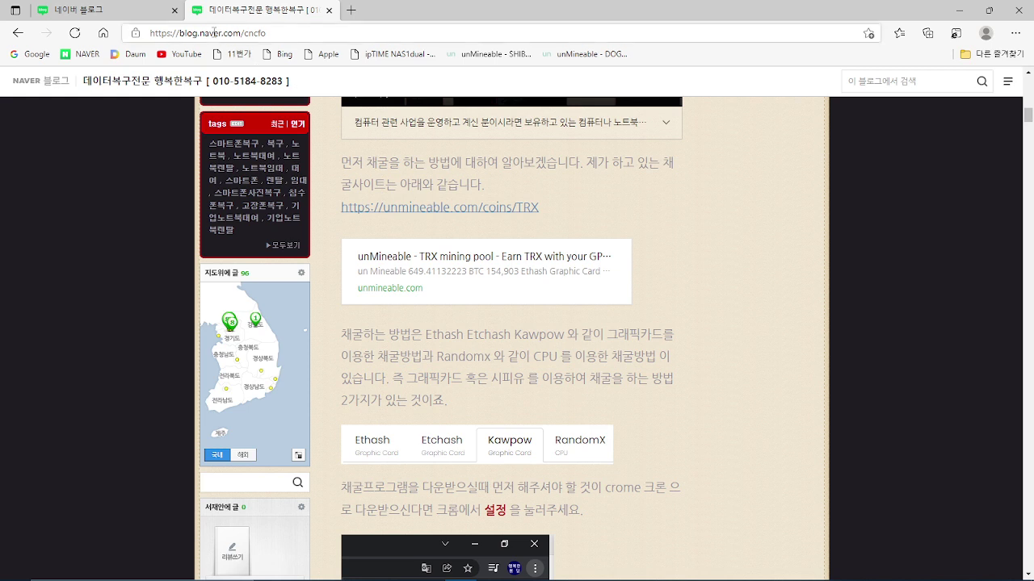
pyautogui.click(175, 10)
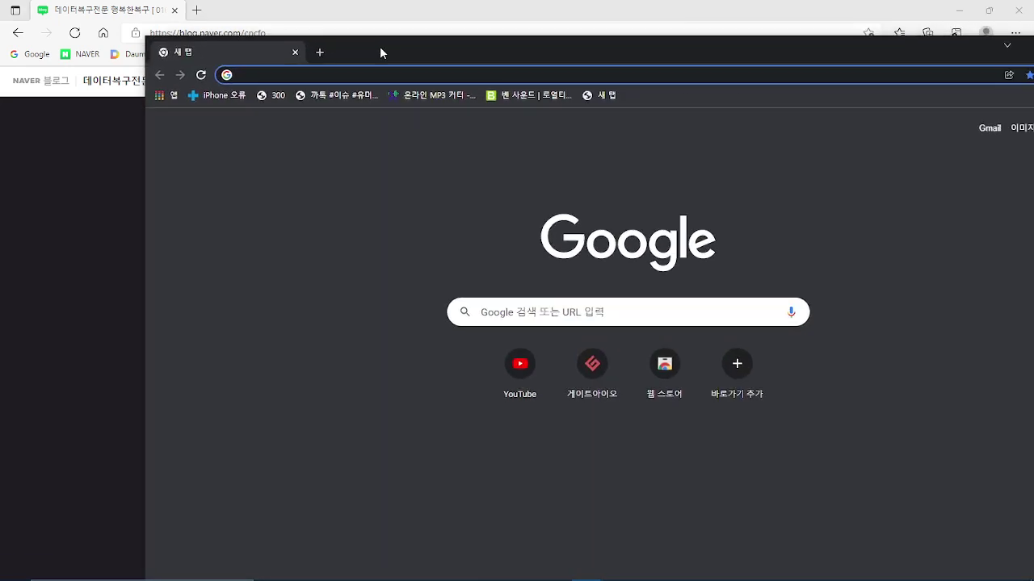
# - Switch to Chrome in a maximized window and open the Security page of its privacy settings
pyautogui.doubleClick(380, 46)
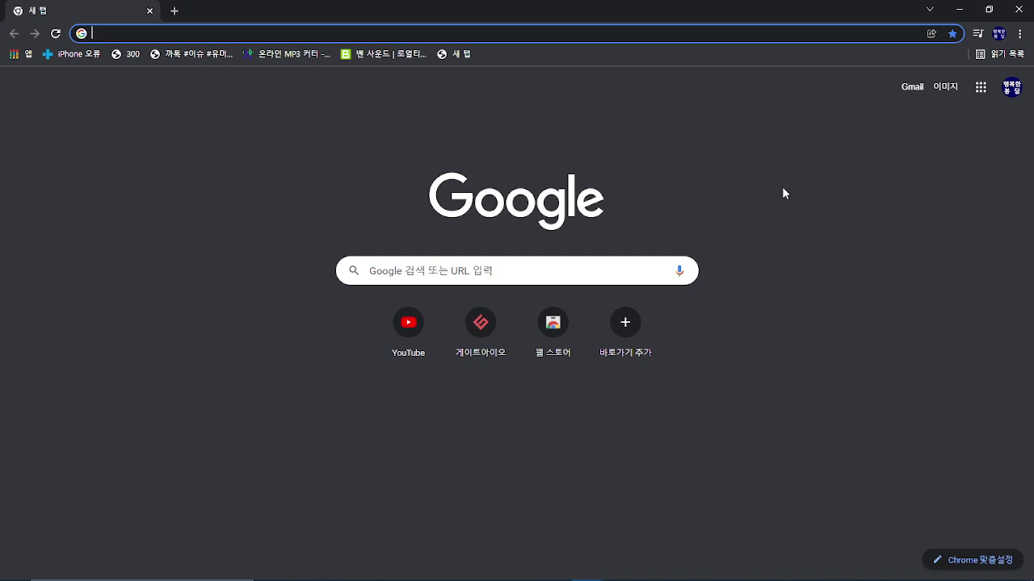
pyautogui.click(1017, 37)
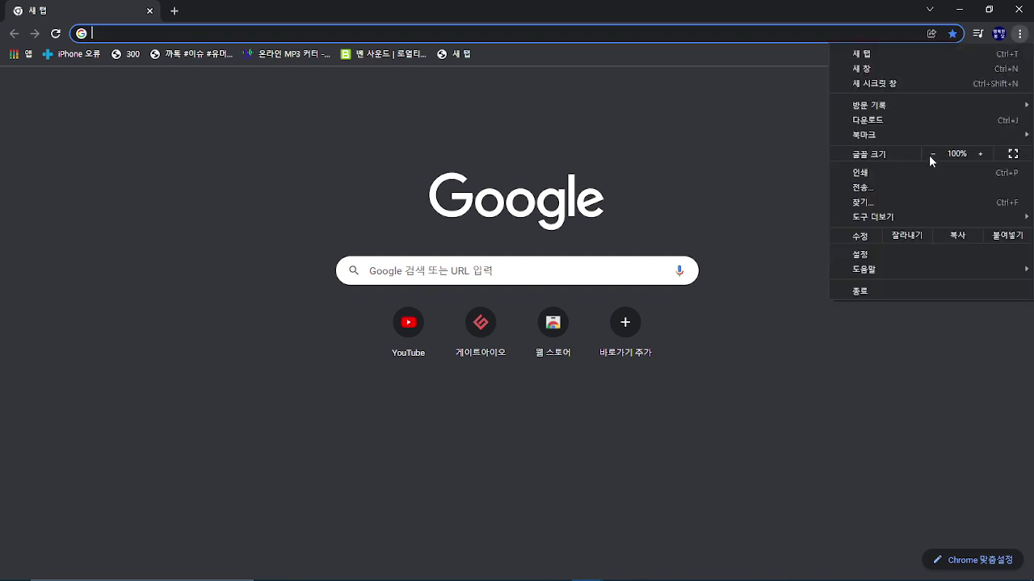
pyautogui.click(920, 258)
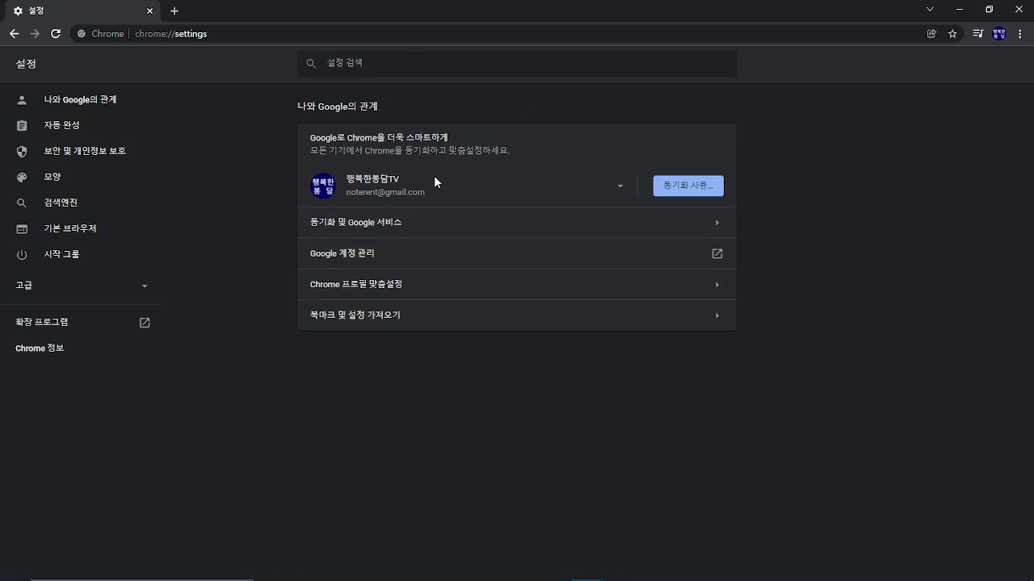
pyautogui.click(92, 160)
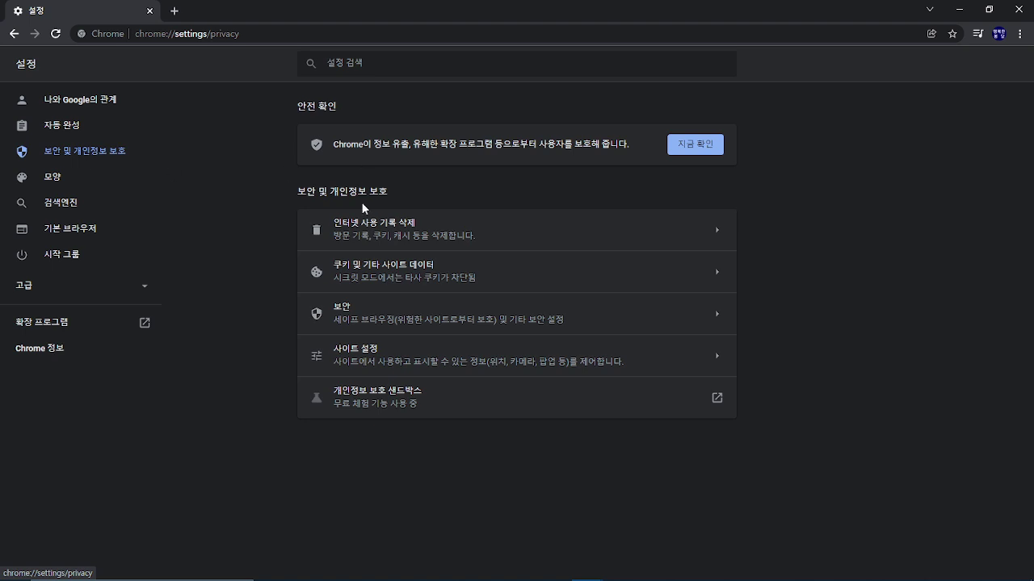
pyautogui.click(386, 323)
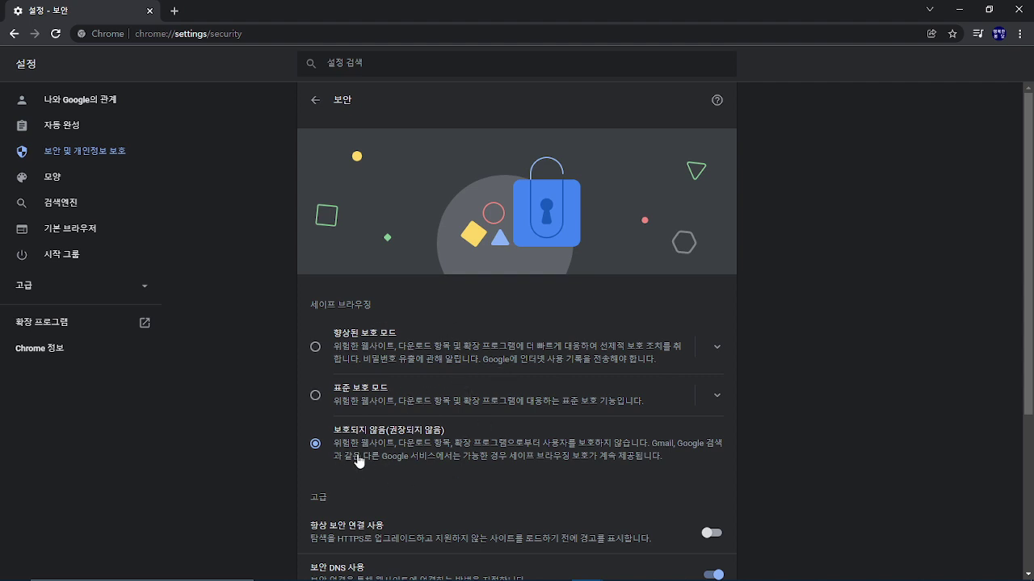
# - Change Safe Browsing to enhanced protection and back to no protection, confirm turning it off, and close Chrome
pyautogui.click(368, 343)
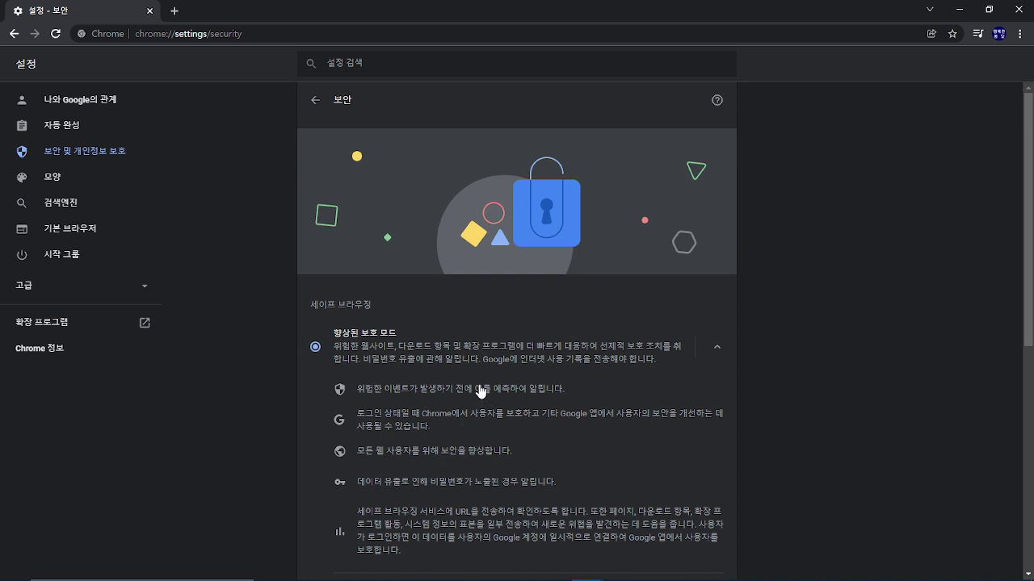
pyautogui.scroll(-3, 480, 391)
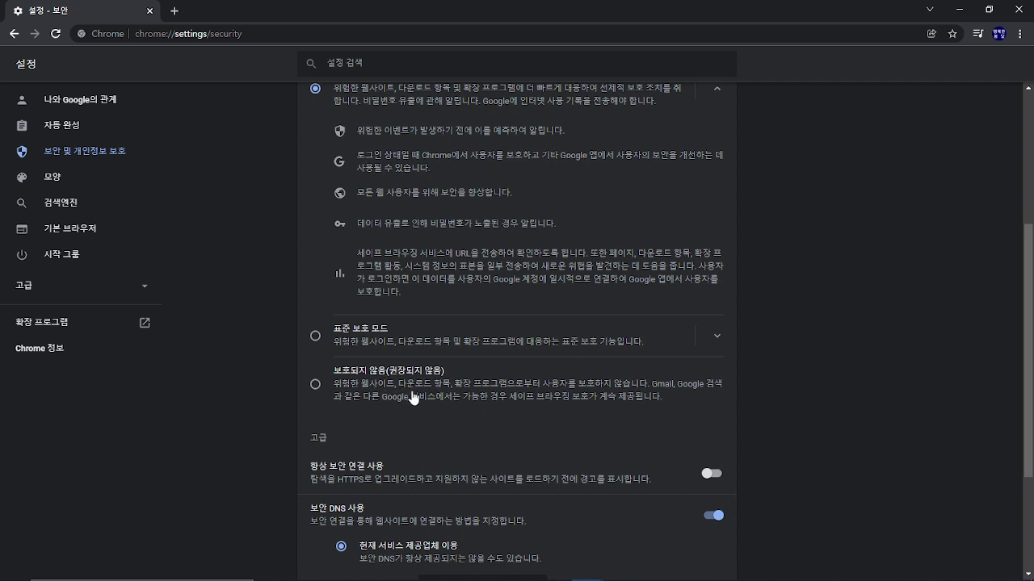
pyautogui.click(413, 396)
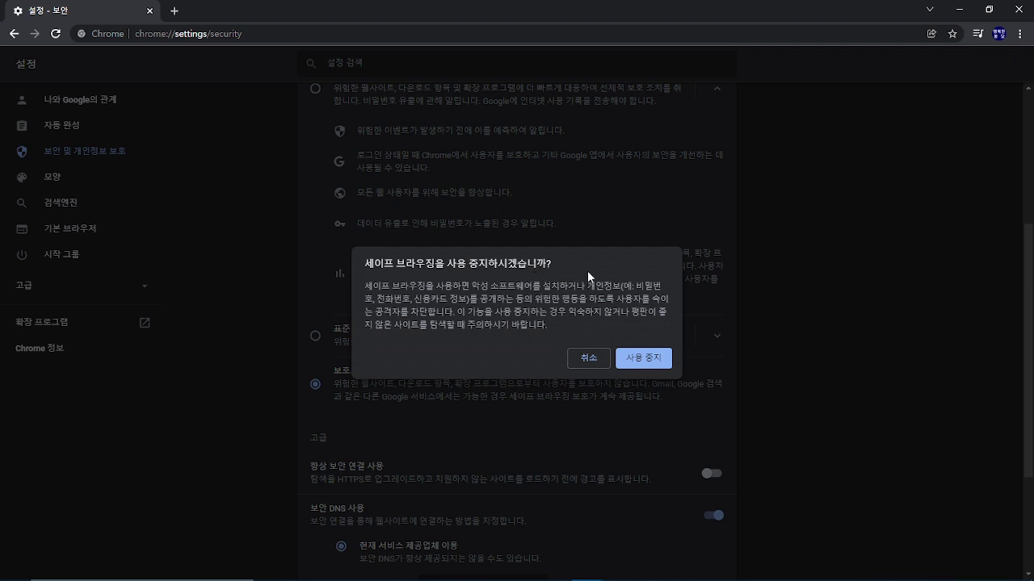
pyautogui.click(646, 361)
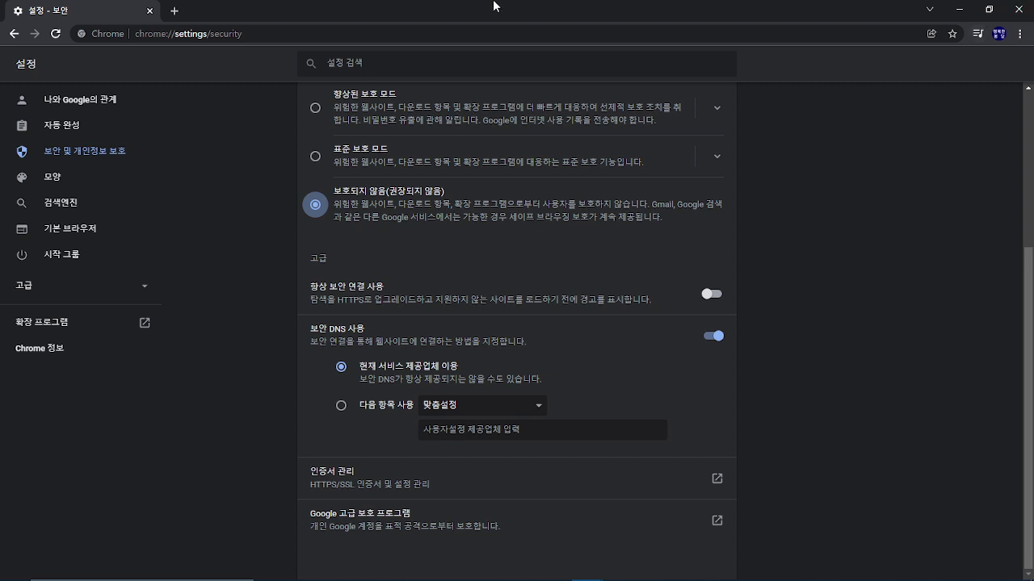
pyautogui.click(1020, 10)
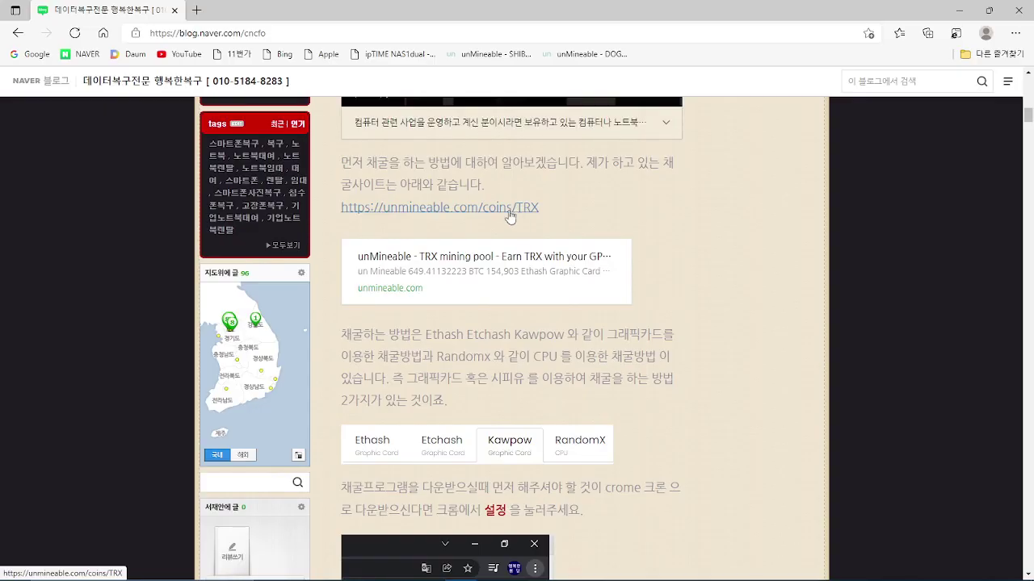
# - Open the unMineable TRX page from the blog post's link and dismiss the translation offer
pyautogui.click(510, 212)
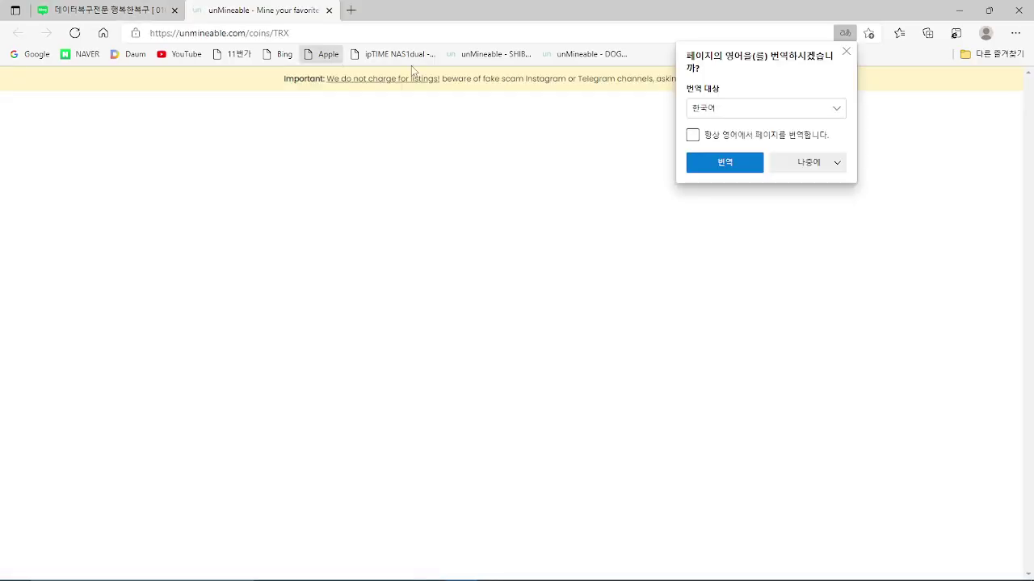
pyautogui.click(845, 52)
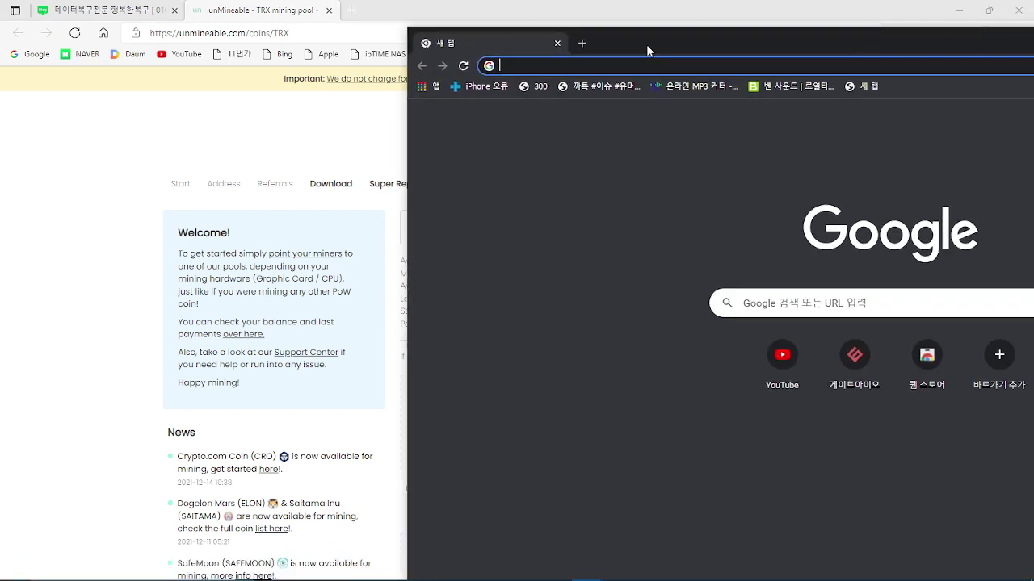
# - Switch to a maximized Chrome window, search Google for unmineable, and open the unMineable site from the results
pyautogui.doubleClick(646, 44)
pyautogui.click(608, 269)
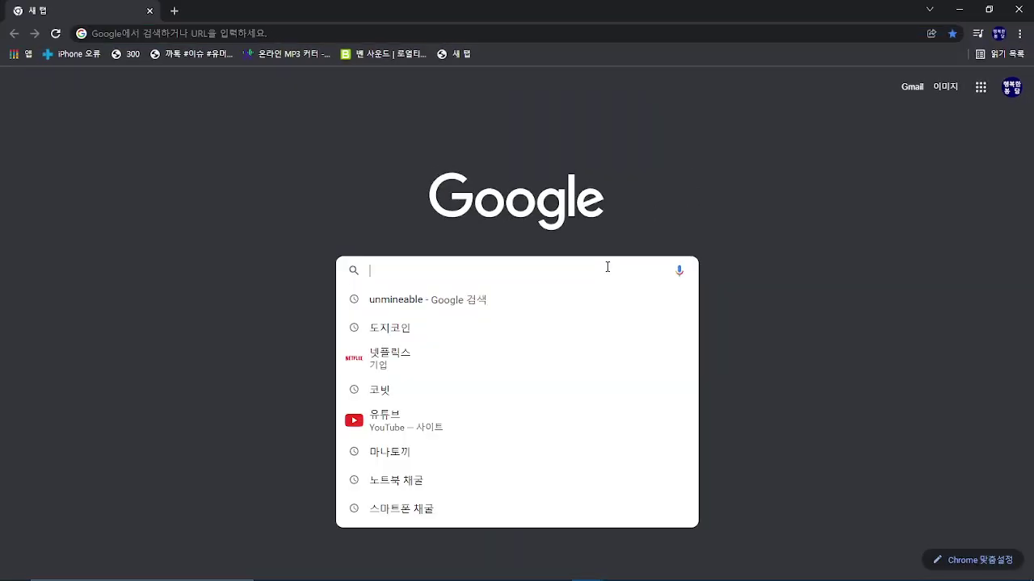
pyautogui.write('ㅓㅜ')
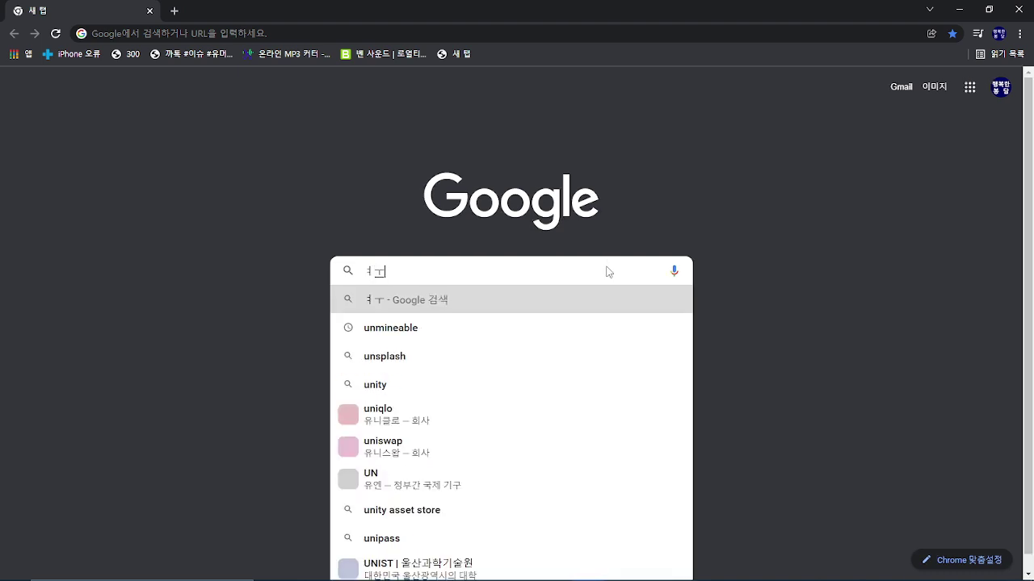
pyautogui.press('BackSpace')
pyautogui.press('BackSpace')
pyautogui.write('unm')
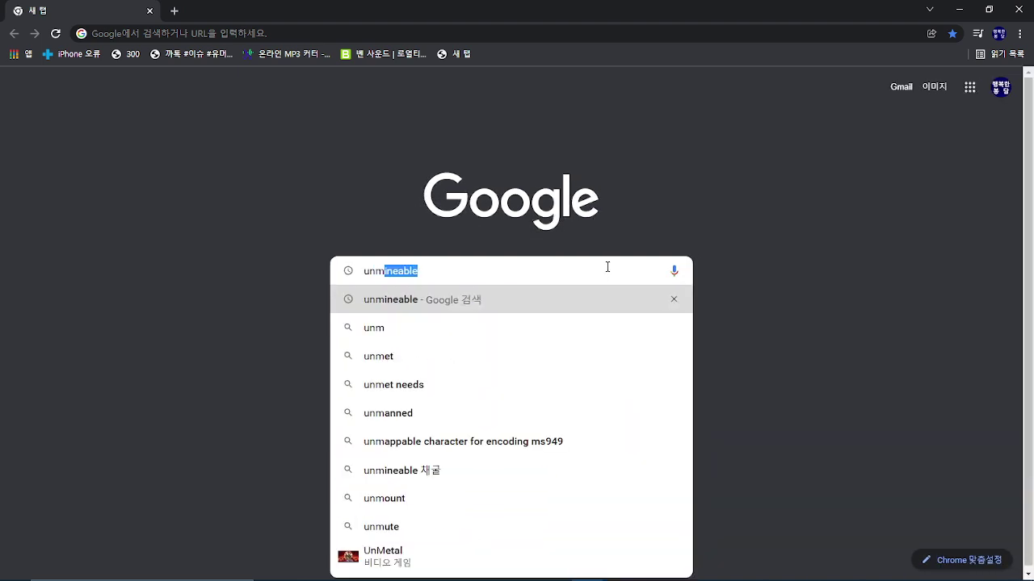
pyautogui.press('Return')
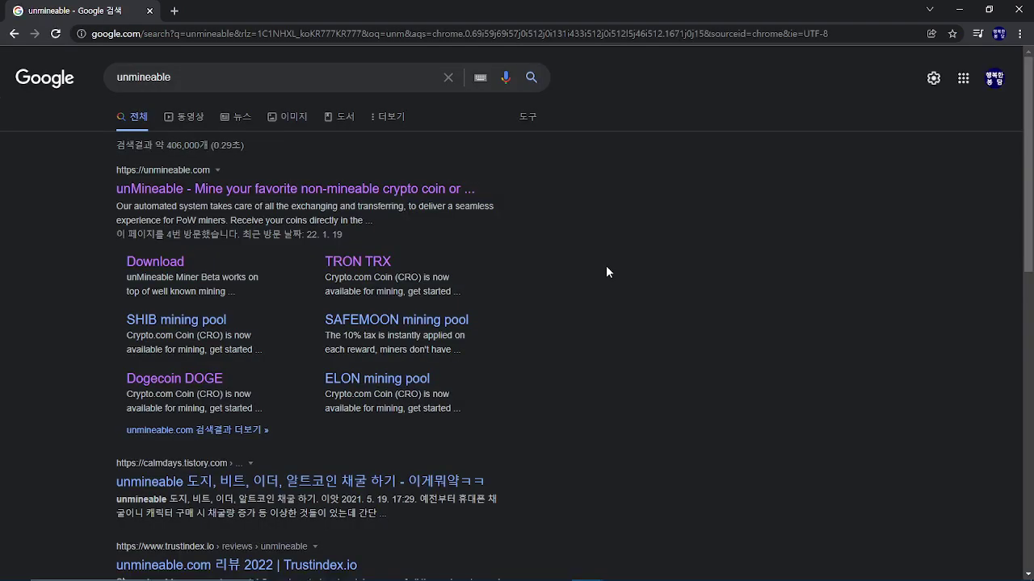
pyautogui.click(160, 192)
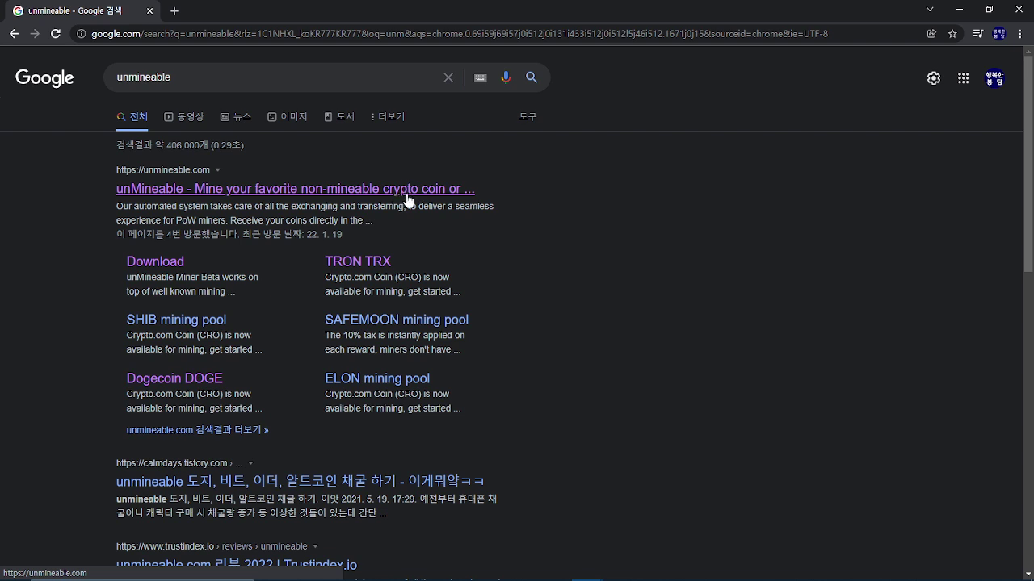
pyautogui.click(157, 194)
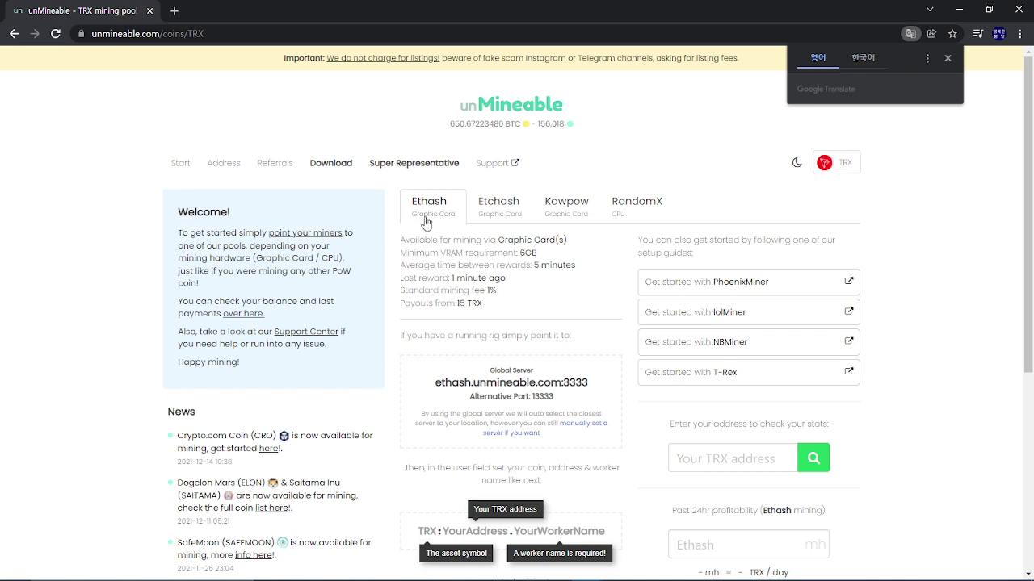
# - Examine the minimum VRAM requirements for Ethash and Etchash and the RandomX CPU mining details on the TRX page
pyautogui.click(541, 258)
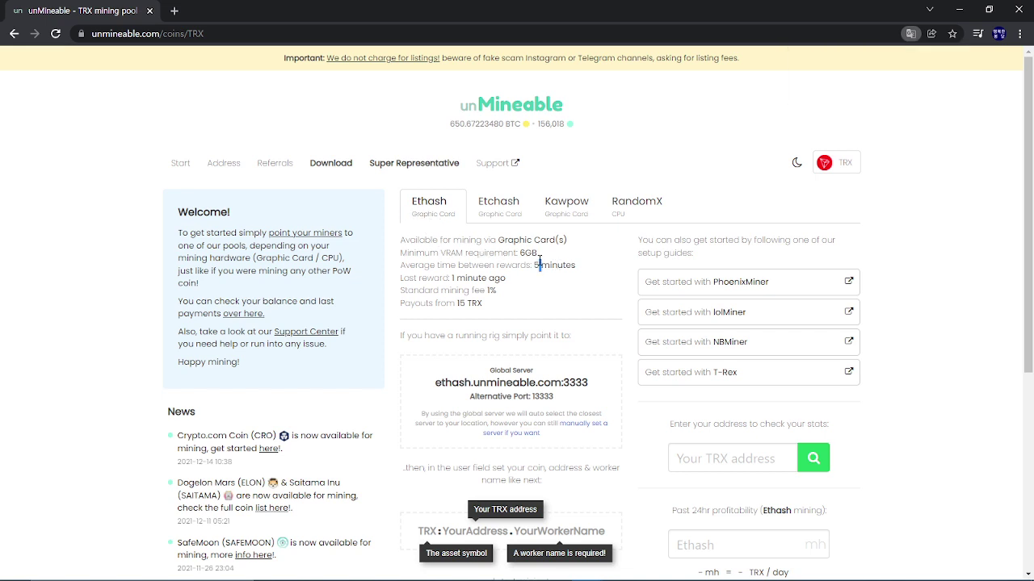
pyautogui.moveTo(541, 265); pyautogui.dragTo(472, 253)
pyautogui.click(541, 259)
pyautogui.moveTo(538, 254); pyautogui.dragTo(518, 255)
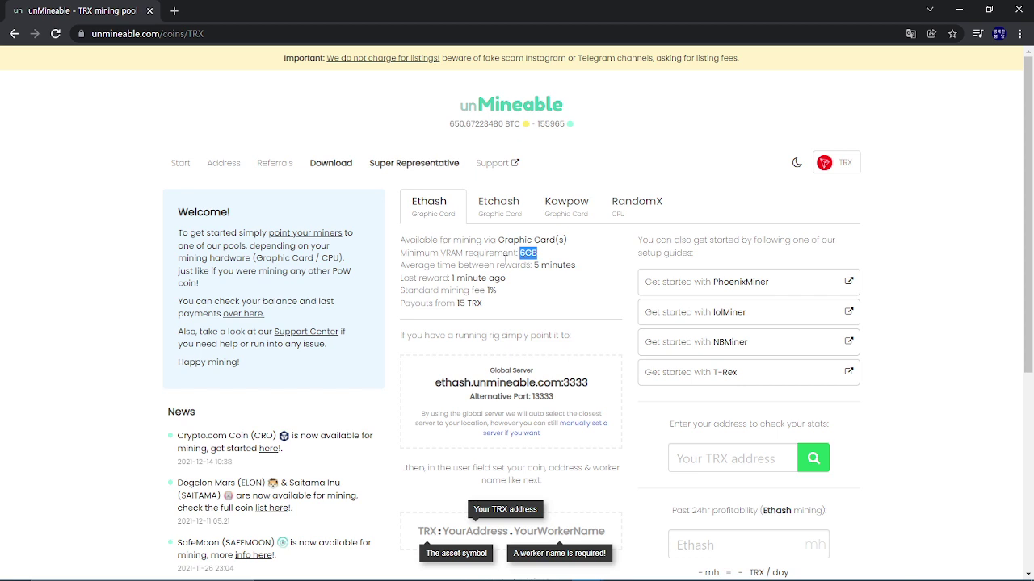
pyautogui.click(506, 216)
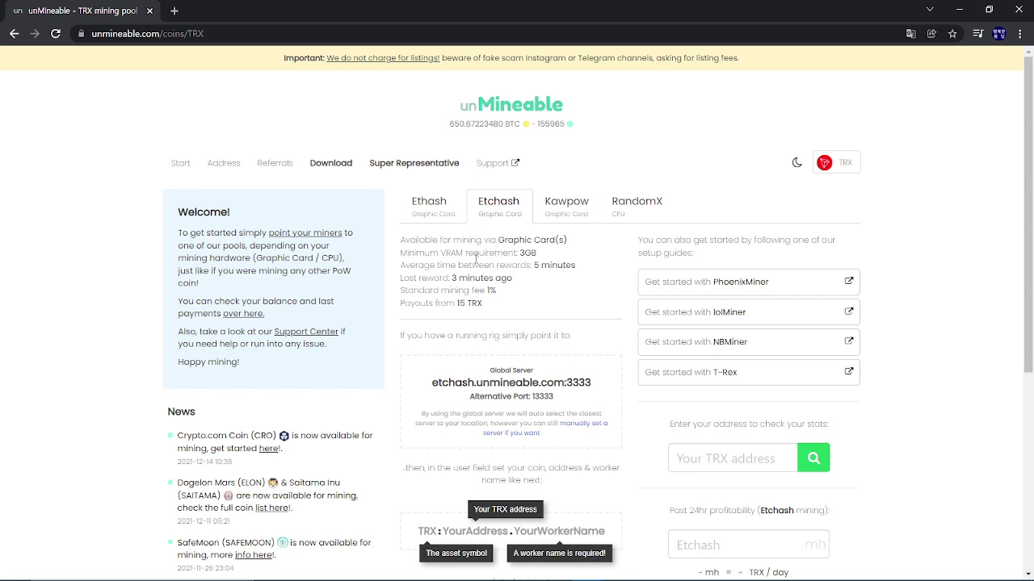
pyautogui.doubleClick(530, 255)
pyautogui.moveTo(530, 253); pyautogui.dragTo(532, 260)
pyautogui.click(638, 216)
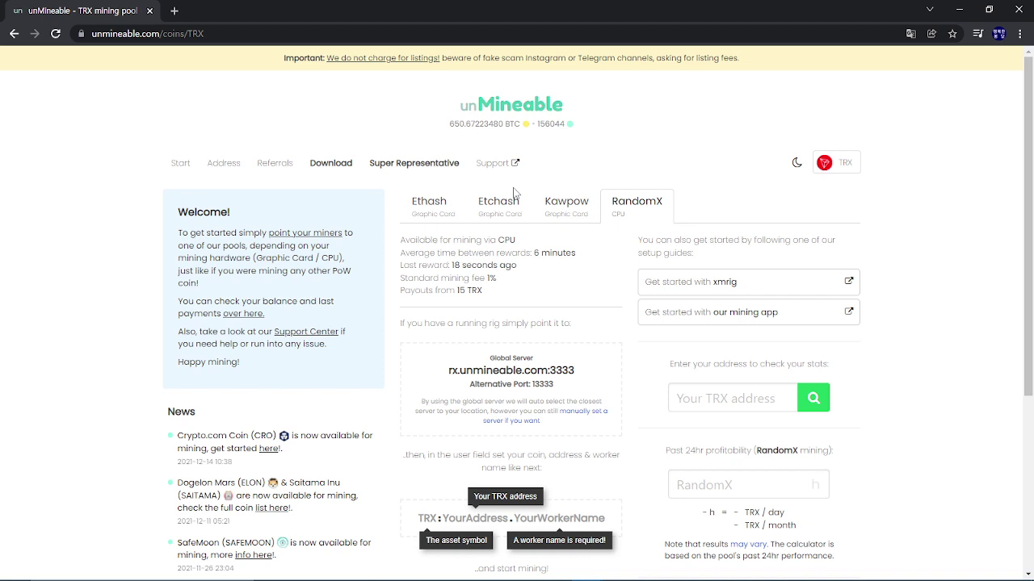
# - Download the main version of the unMineable miner, v1.1.0-beta for 64-bit Windows
pyautogui.click(331, 164)
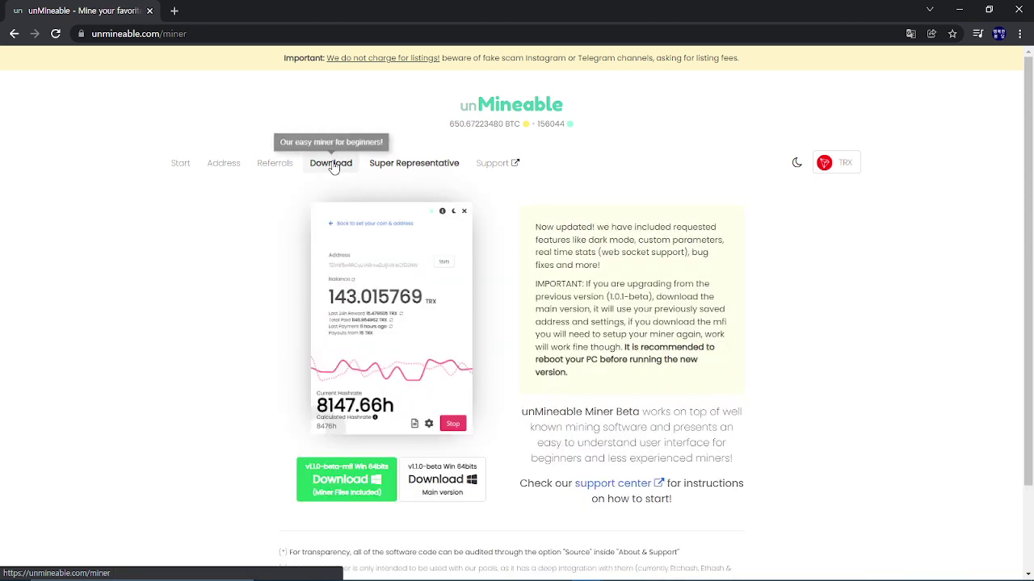
pyautogui.click(443, 472)
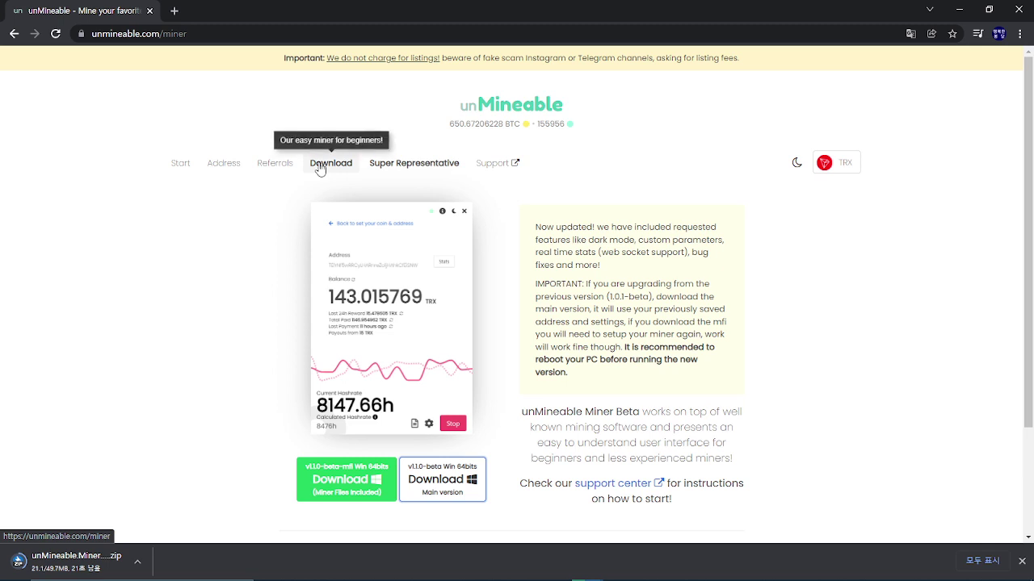
# - Open the support guide "How to setup PhoenixMiner for GPU mining" and read its section on downloading the mining files
pyautogui.click(492, 167)
pyautogui.scroll(-3, 429, 279)
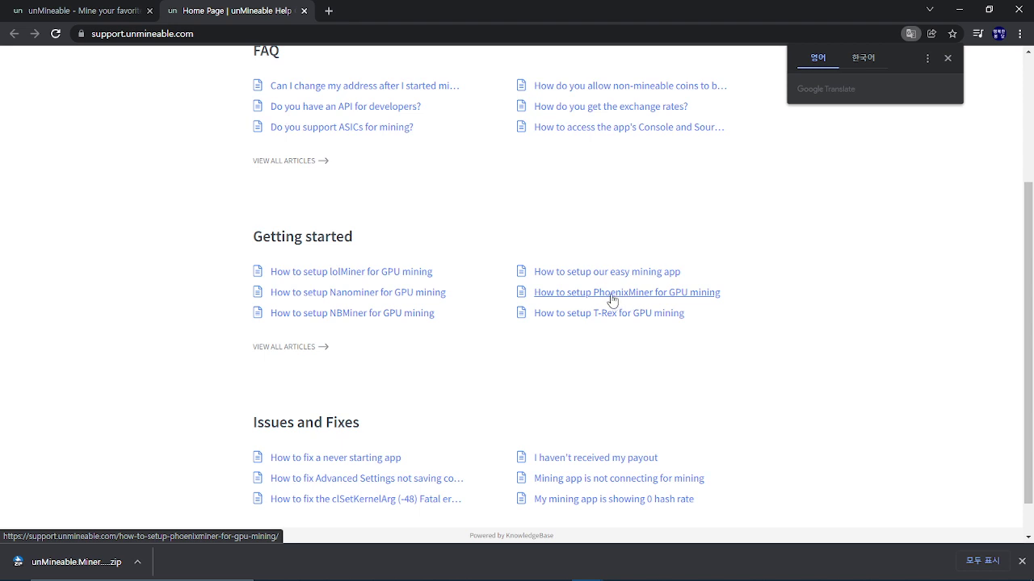
pyautogui.click(612, 296)
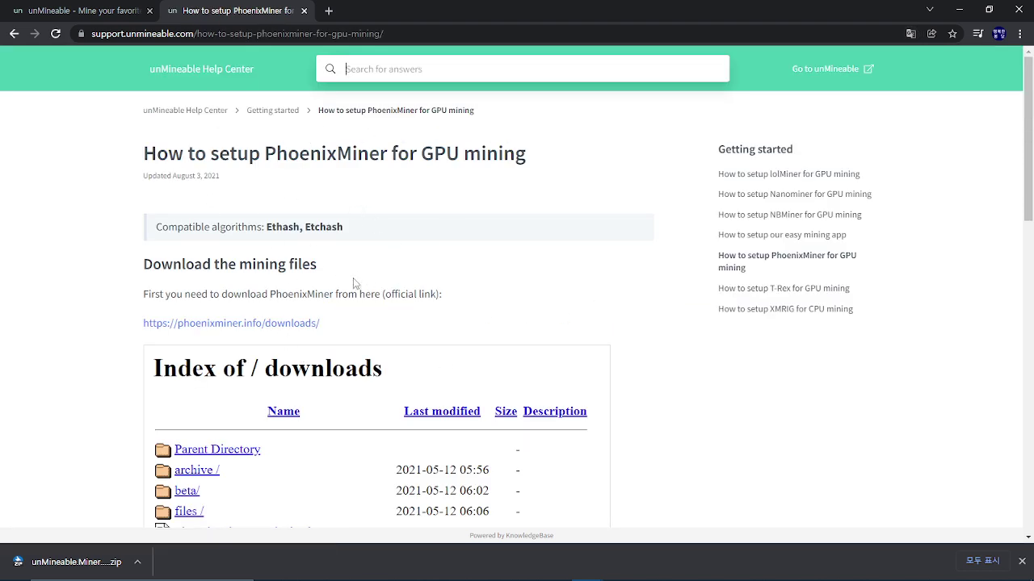
pyautogui.moveTo(143, 264); pyautogui.dragTo(323, 282)
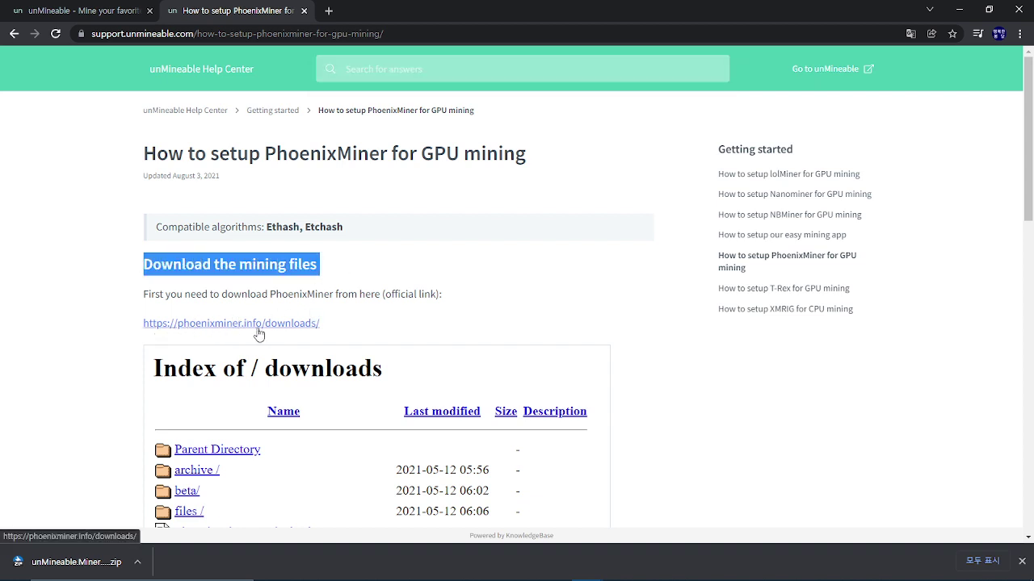
pyautogui.scroll(-2, 259, 334)
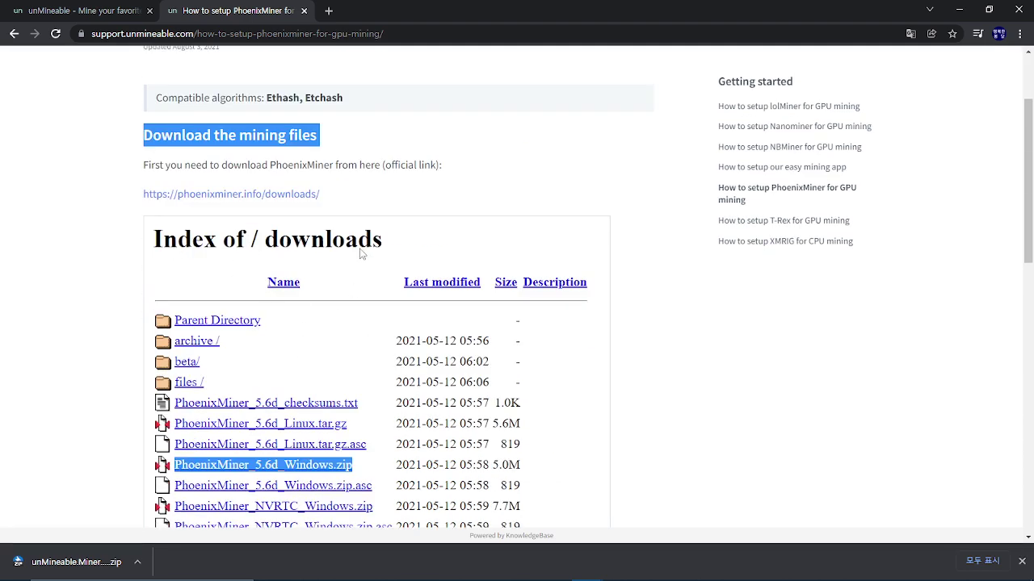
pyautogui.scroll(-3, 241, 289)
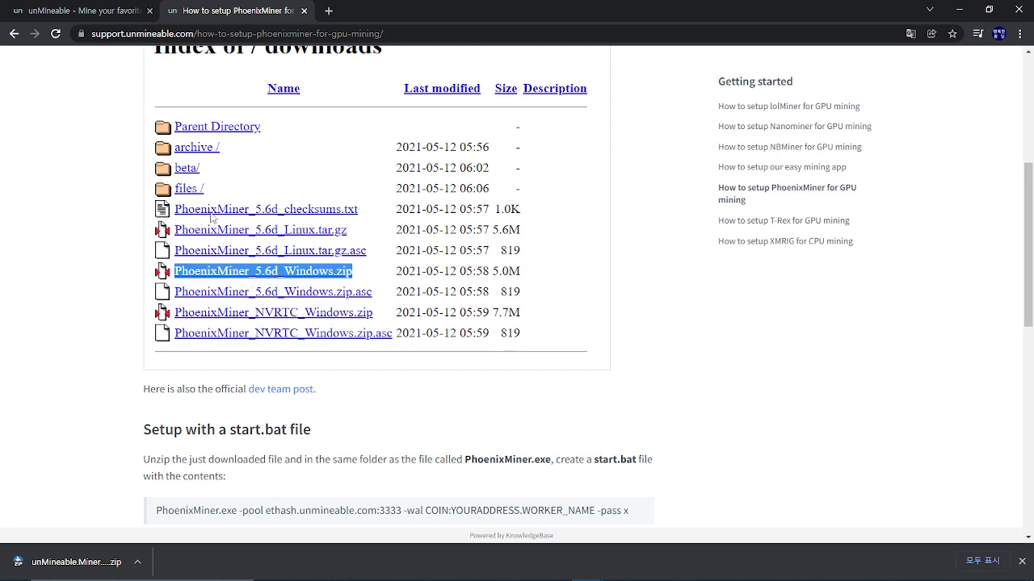
pyautogui.scroll(2, 214, 218)
pyautogui.scroll(-2, 200, 212)
pyautogui.scroll(3, 319, 276)
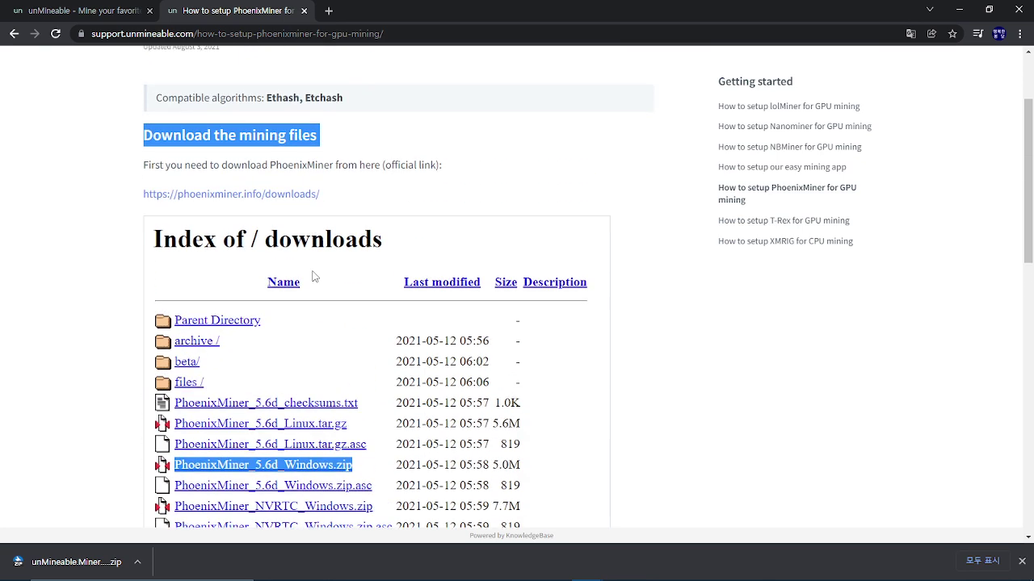
# - Download PhoenixMiner_5.6d_Windows.zip through the guide's official link and close the Chrome tabs
pyautogui.click(288, 198)
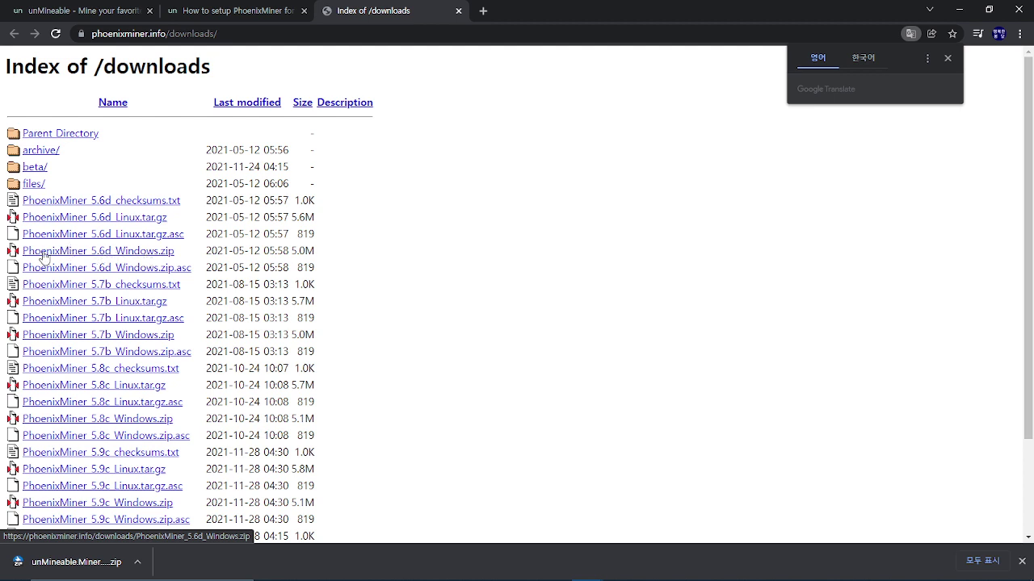
pyautogui.click(142, 254)
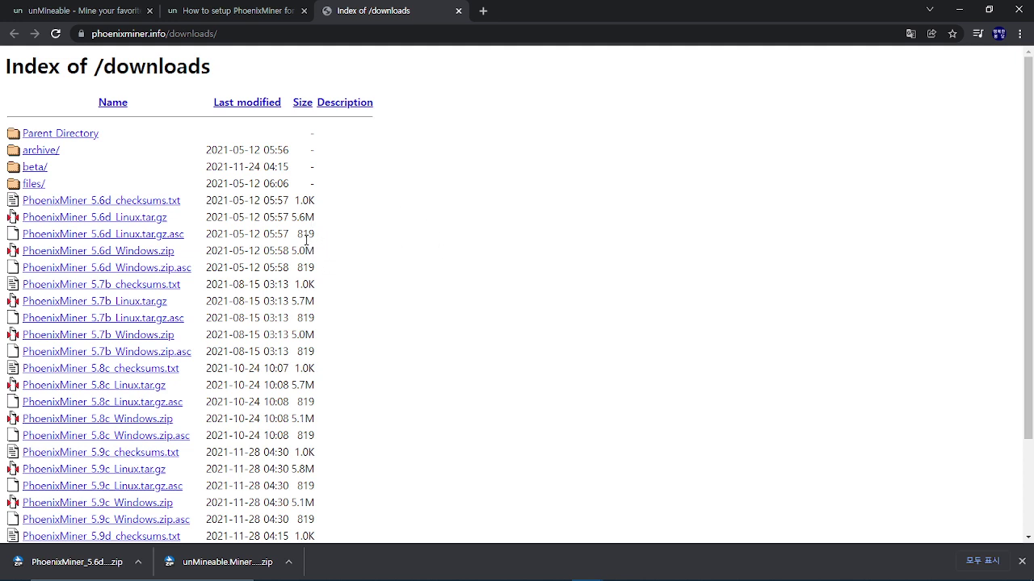
pyautogui.click(459, 11)
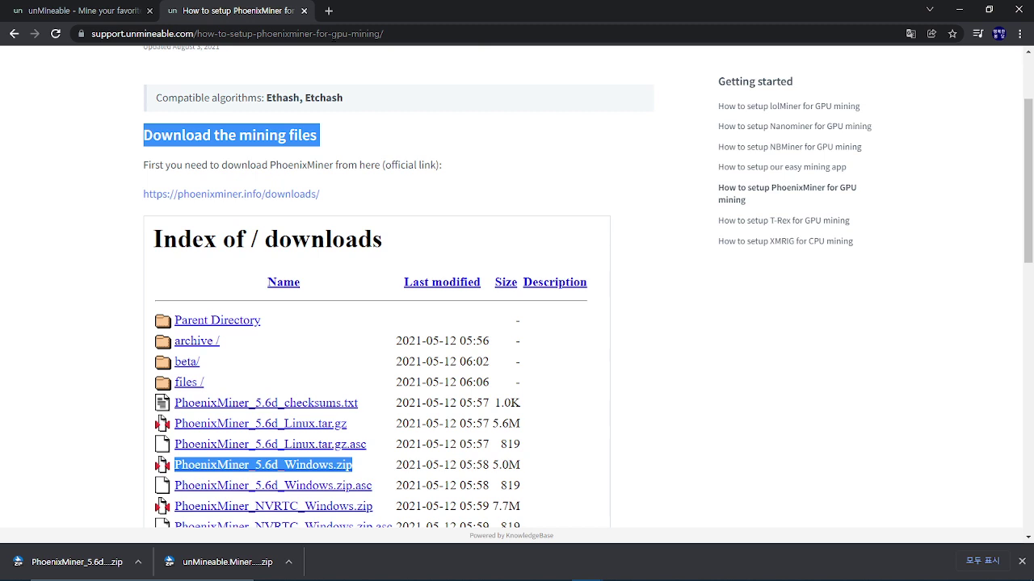
pyautogui.click(304, 11)
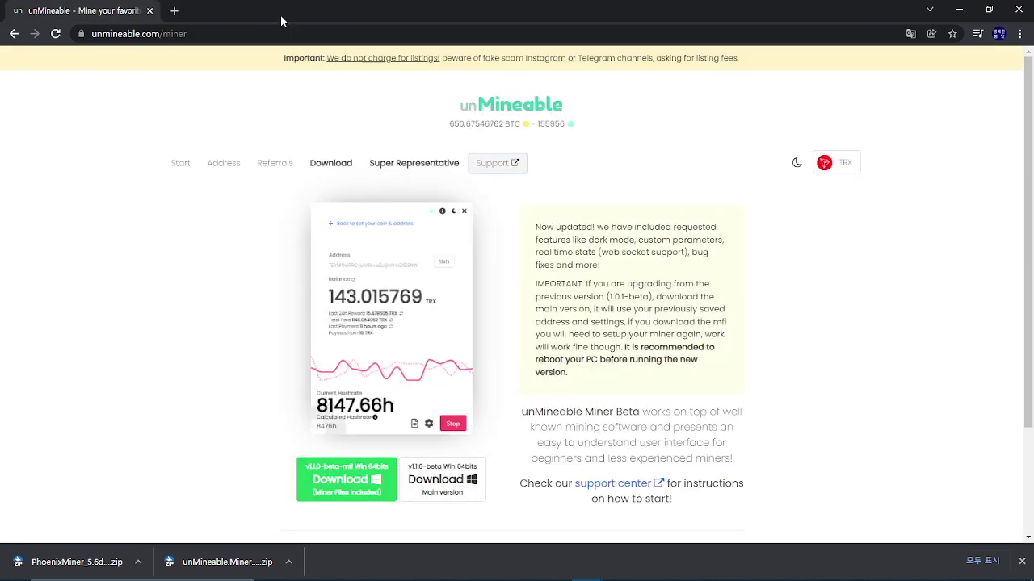
pyautogui.click(149, 10)
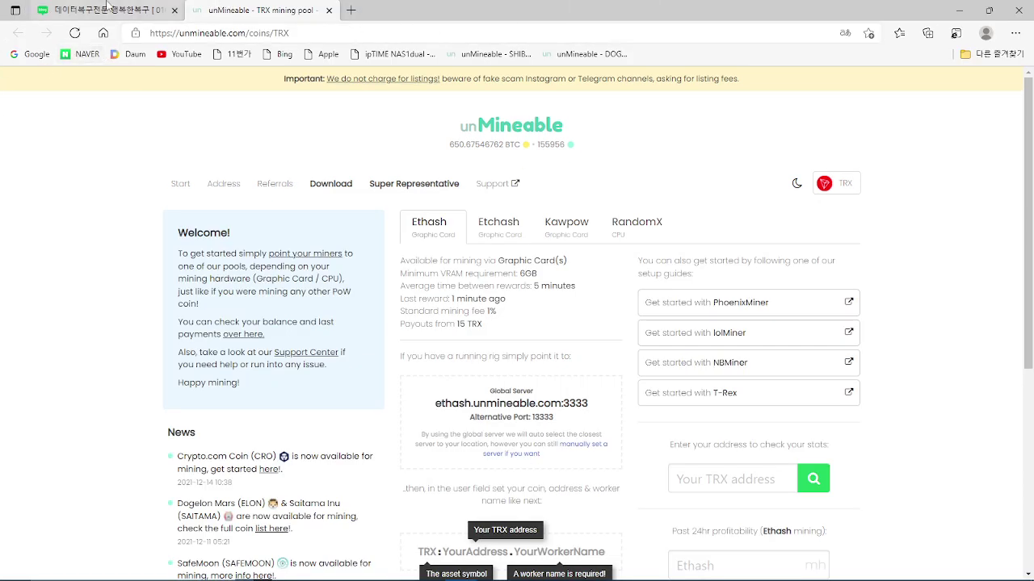
# - Review the Naver blog guide's sections on the mining methods and Chrome security settings
pyautogui.click(127, 10)
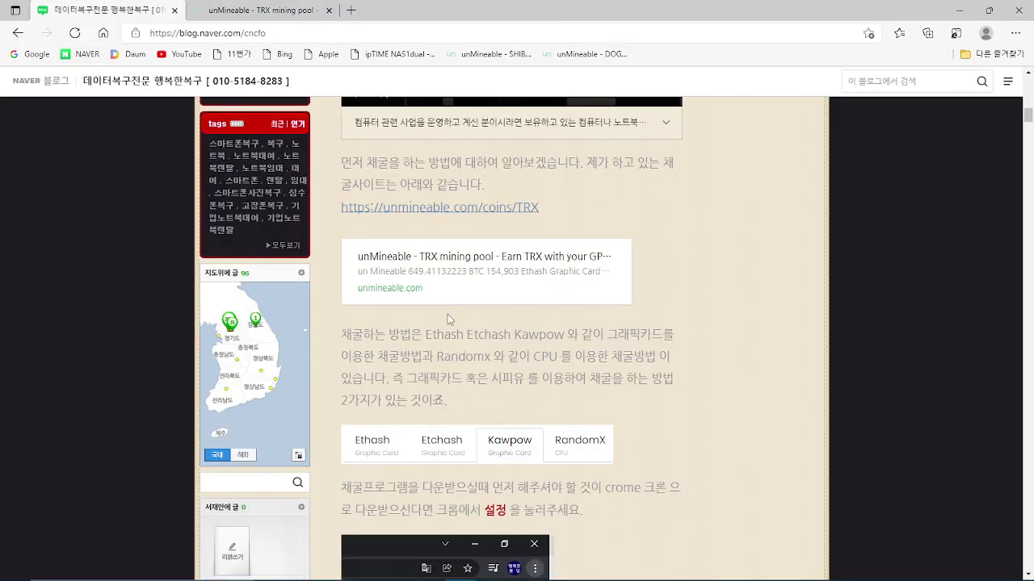
pyautogui.scroll(1, 448, 316)
pyautogui.scroll(-3, 450, 319)
pyautogui.scroll(1, 417, 178)
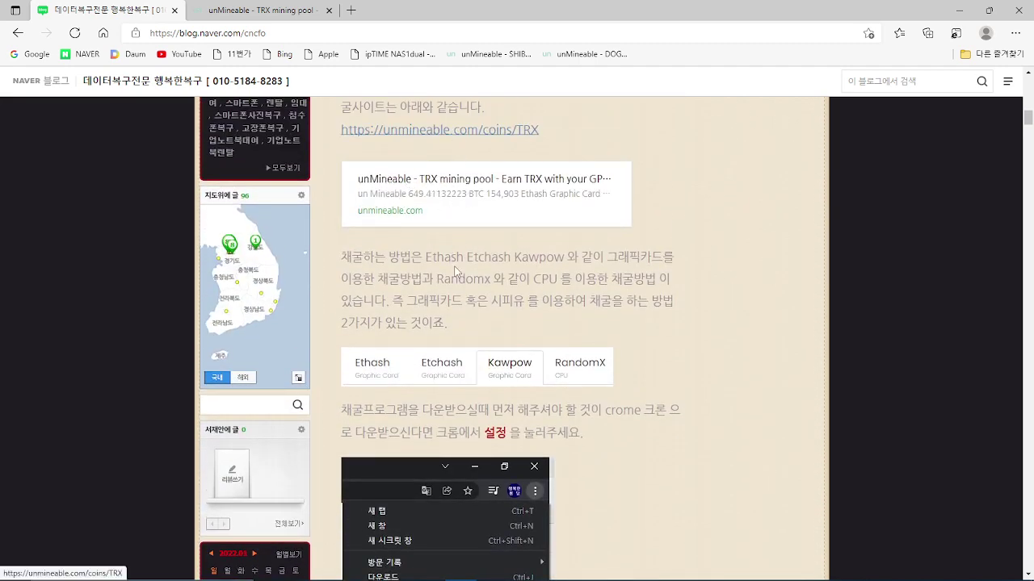
pyautogui.scroll(-2, 457, 275)
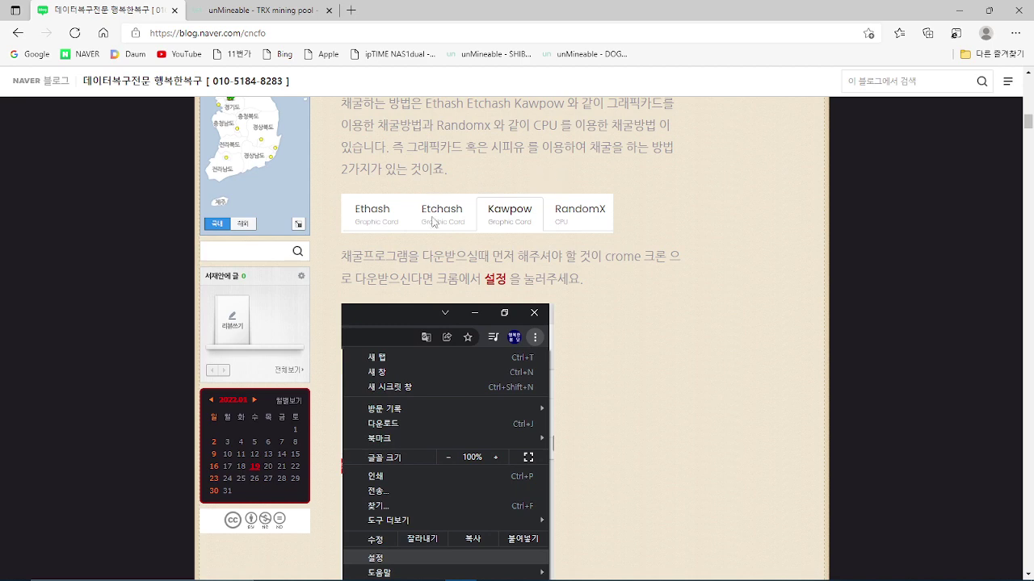
pyautogui.scroll(-2, 560, 268)
pyautogui.scroll(-8, 501, 309)
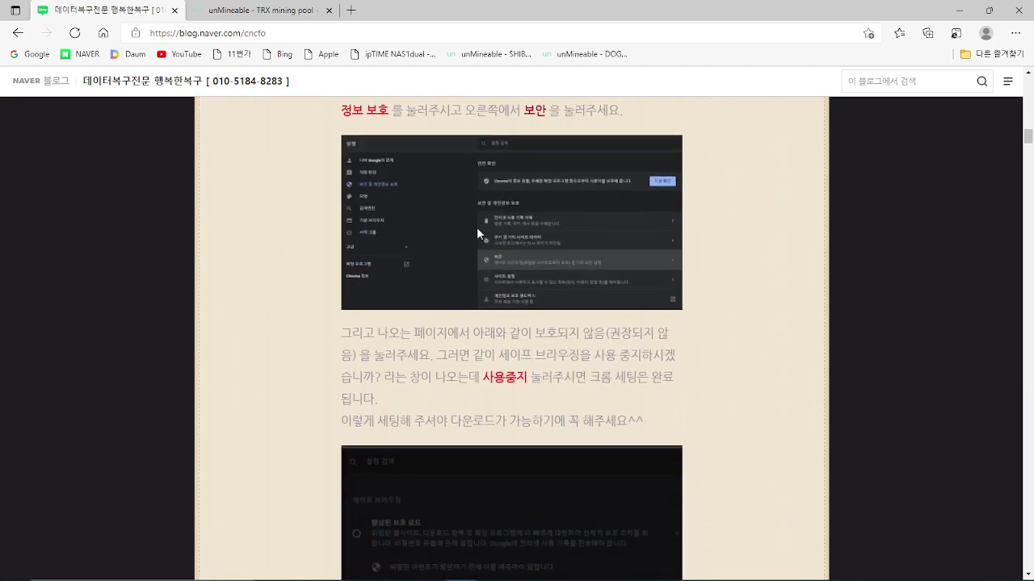
pyautogui.scroll(-5, 479, 246)
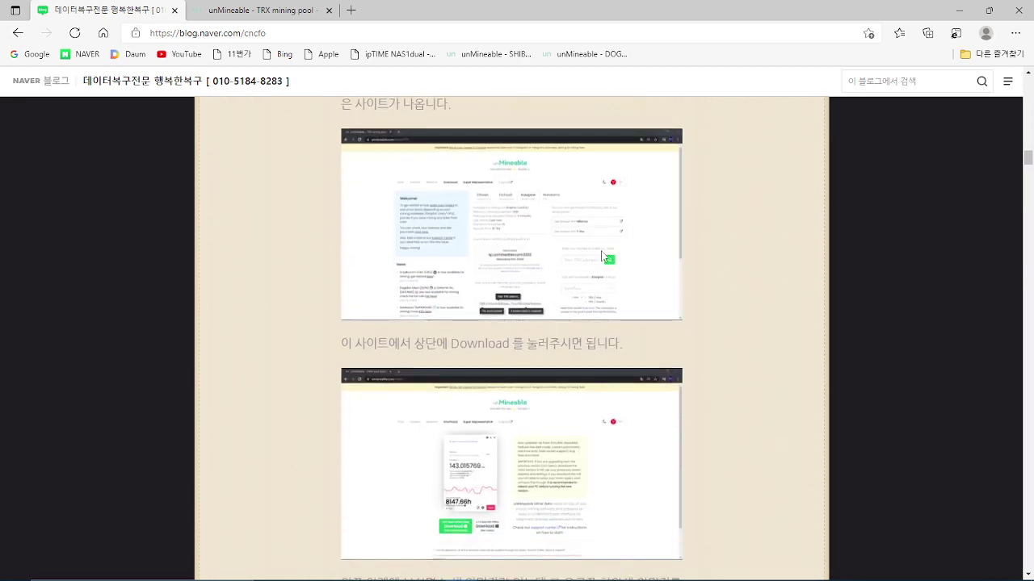
# - Read the blog guide's sections on downloading and extracting the miner and turning off real-time antivirus protection
pyautogui.scroll(1, 558, 274)
pyautogui.scroll(-2, 464, 295)
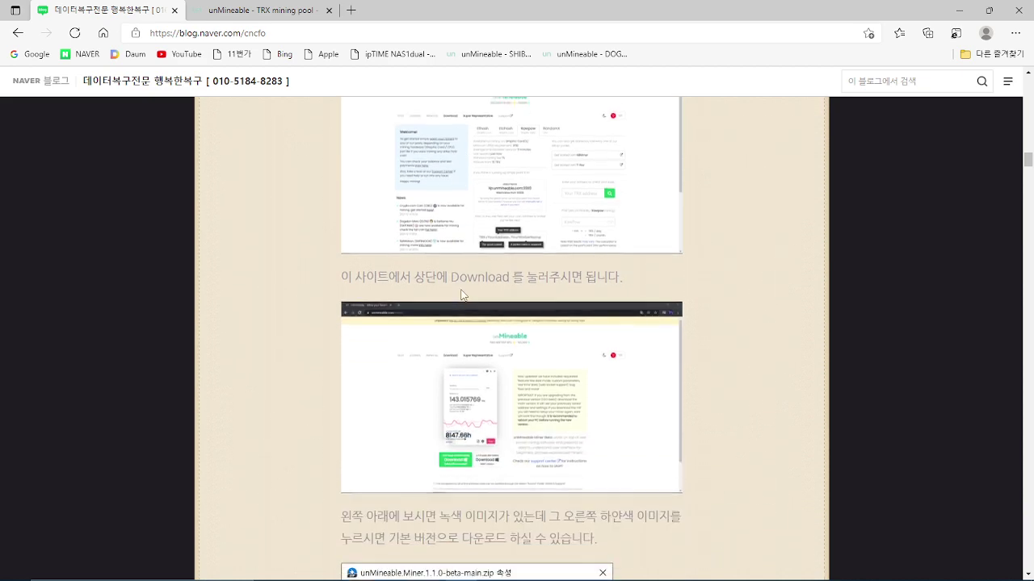
pyautogui.scroll(-3, 476, 269)
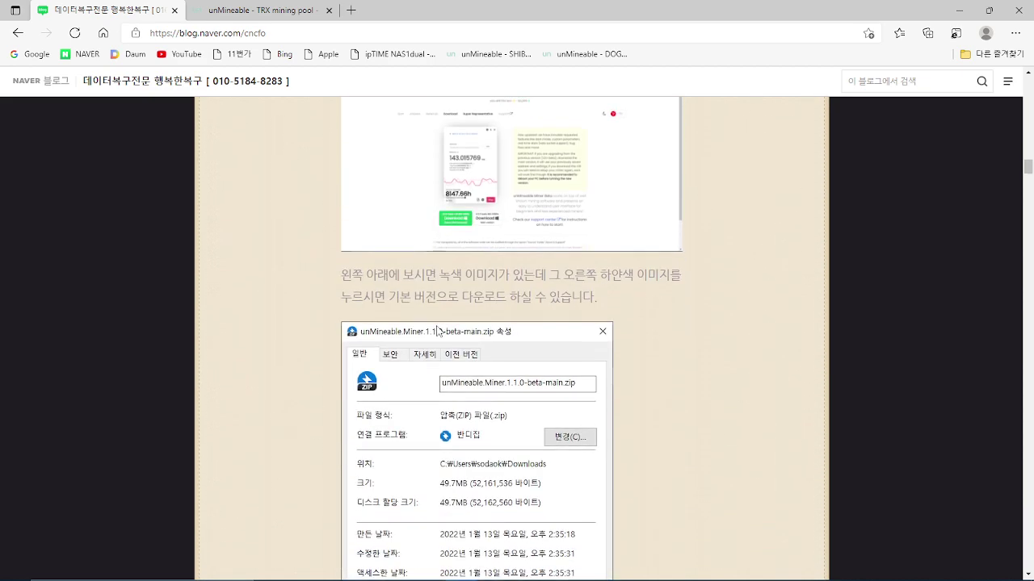
pyautogui.scroll(-3, 436, 331)
pyautogui.scroll(2, 357, 253)
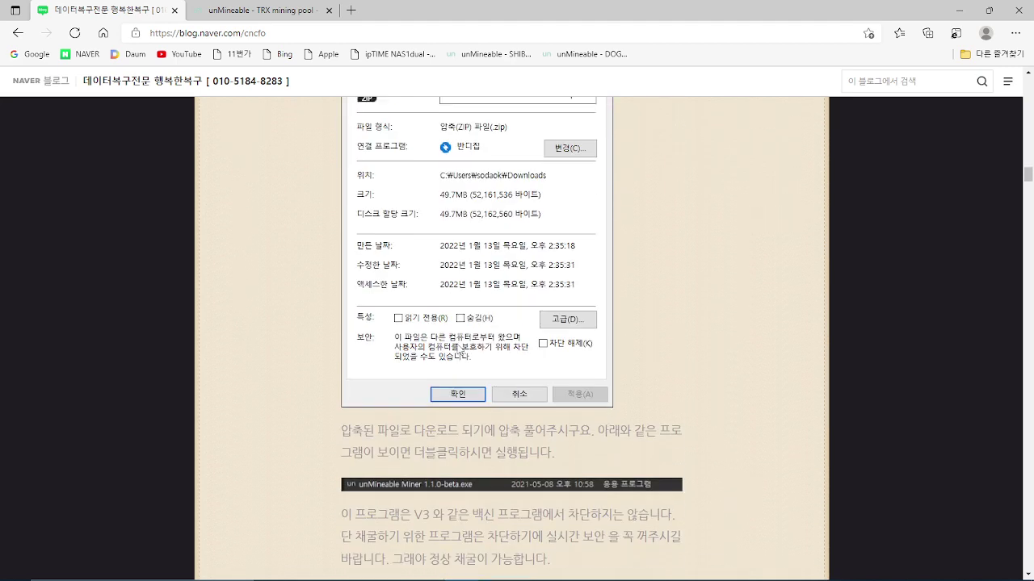
pyautogui.scroll(-3, 460, 351)
pyautogui.scroll(-2, 457, 349)
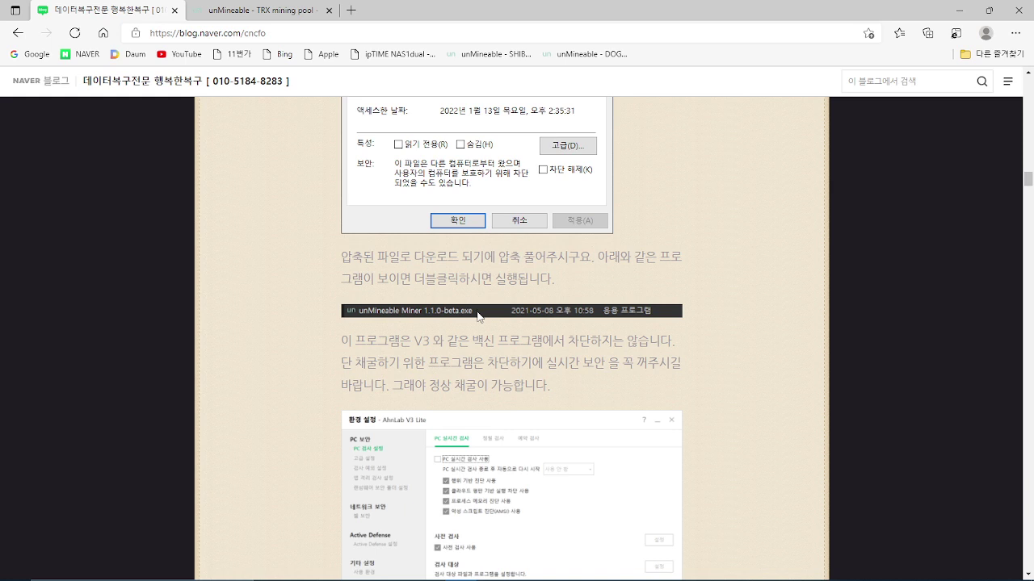
pyautogui.scroll(-2, 477, 316)
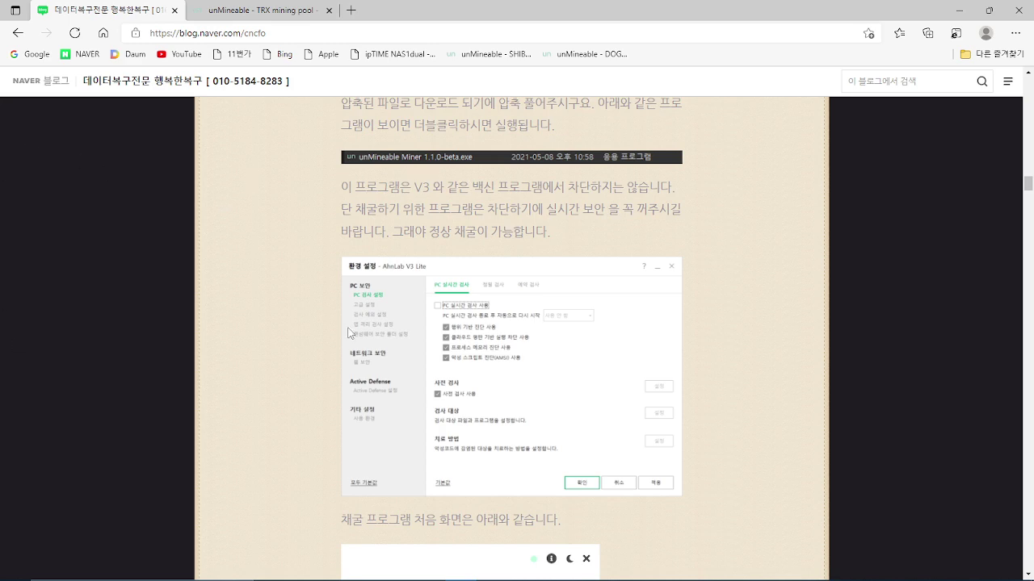
# - Open the environment settings (환경 설정) of the AhnLab V3 Lite antivirus running in the background
pyautogui.moveTo(903, 577)
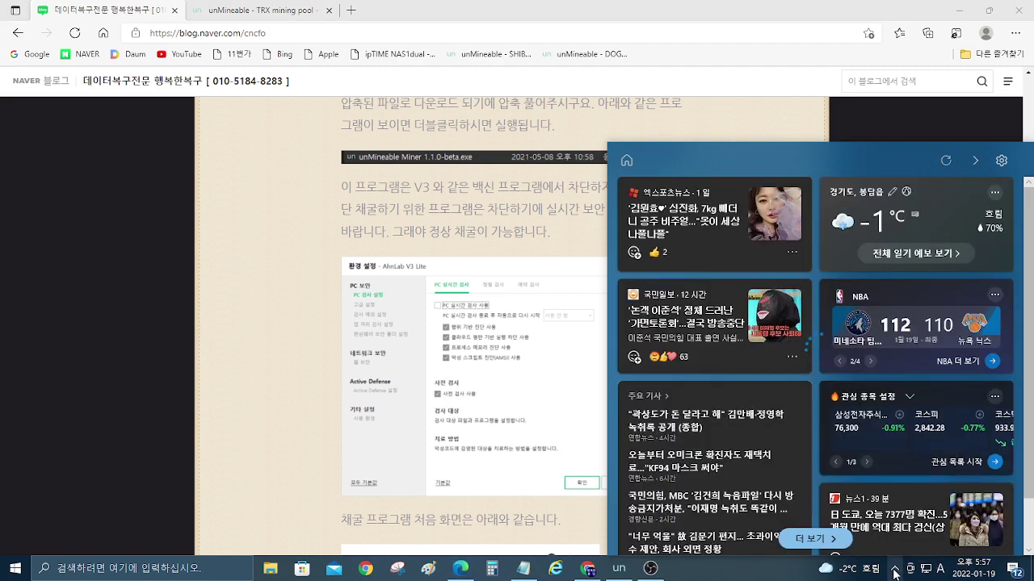
pyautogui.click(894, 572)
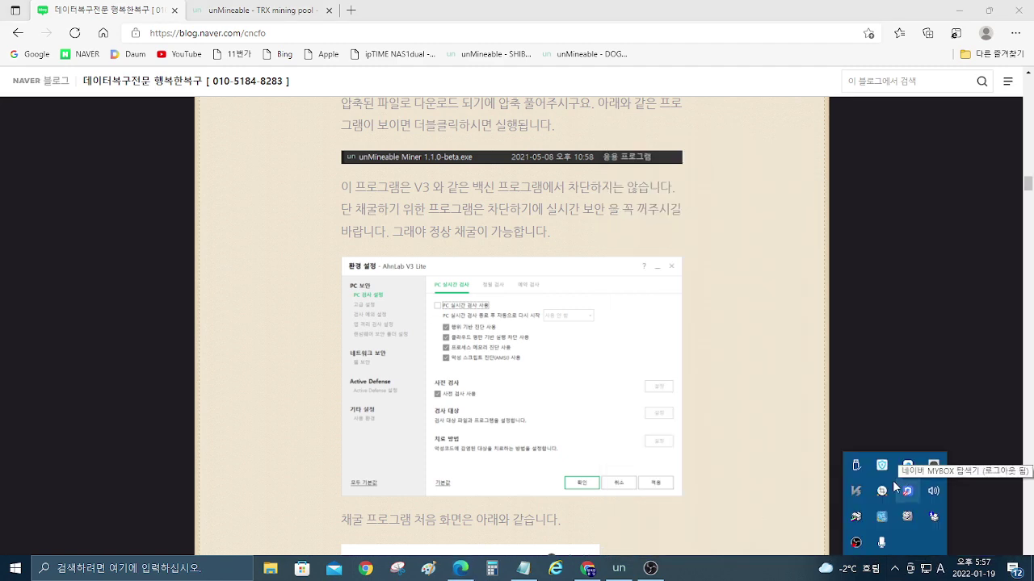
pyautogui.moveTo(860, 489)
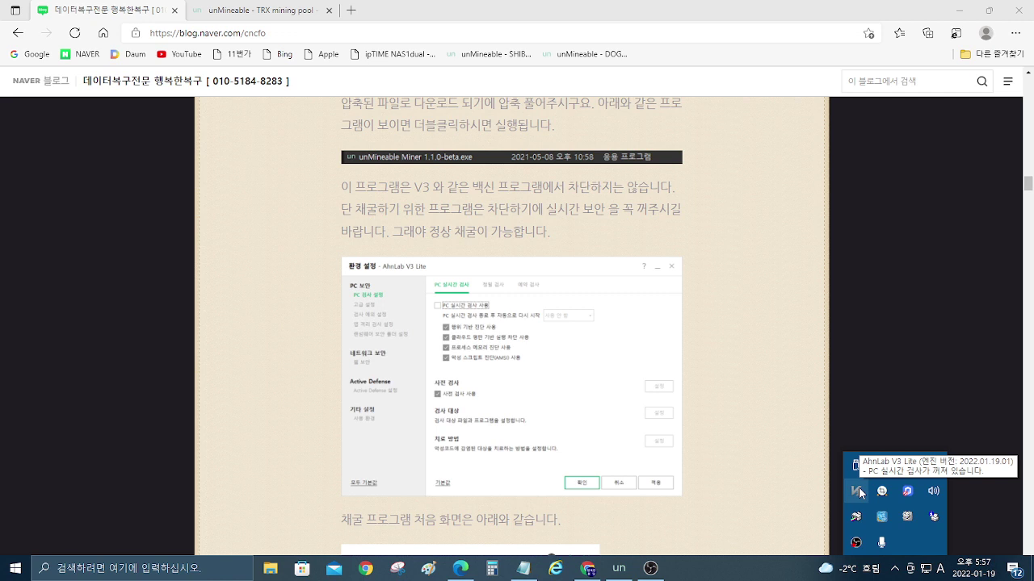
pyautogui.rightClick(859, 489)
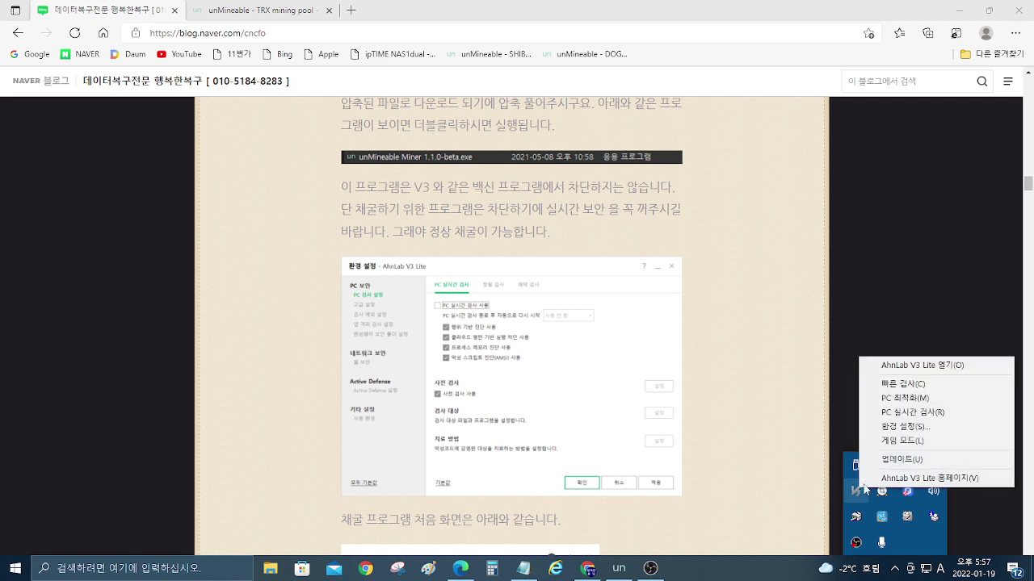
pyautogui.click(943, 430)
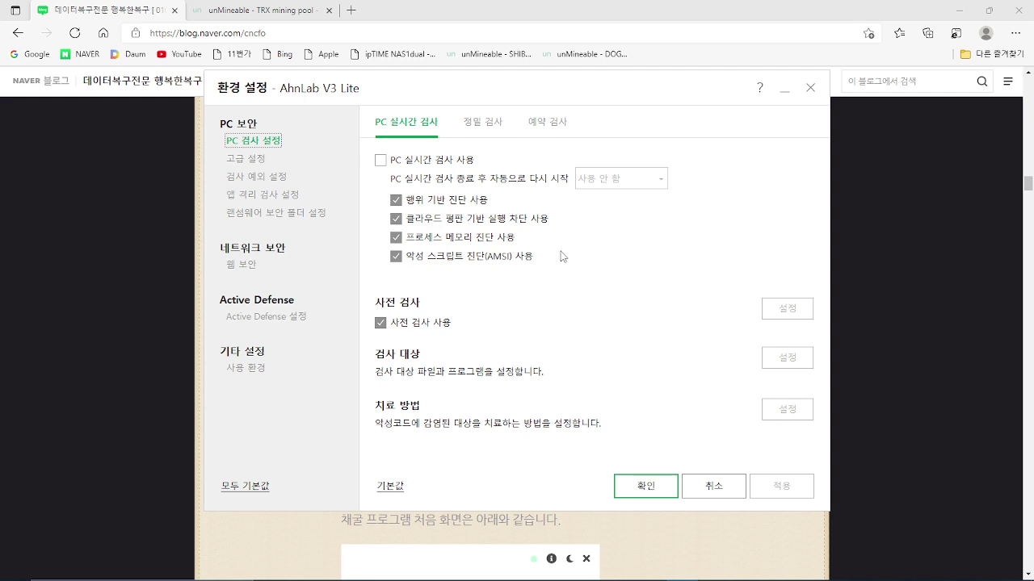
# - Enable PC real-time scanning, try the automatic restart after 60 minutes (60분 후), and set it back to 사용 안 함
pyautogui.click(456, 164)
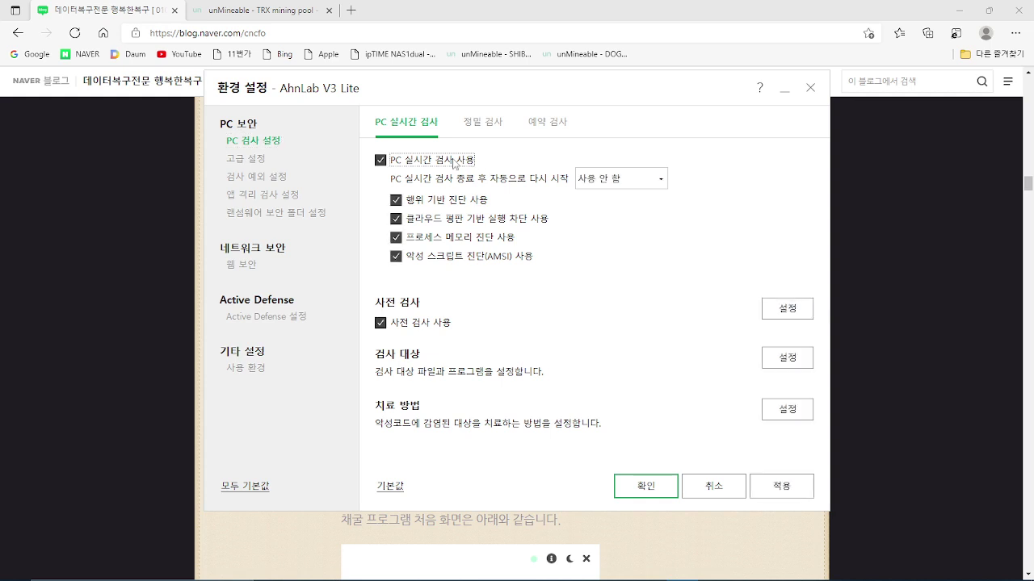
pyautogui.click(608, 183)
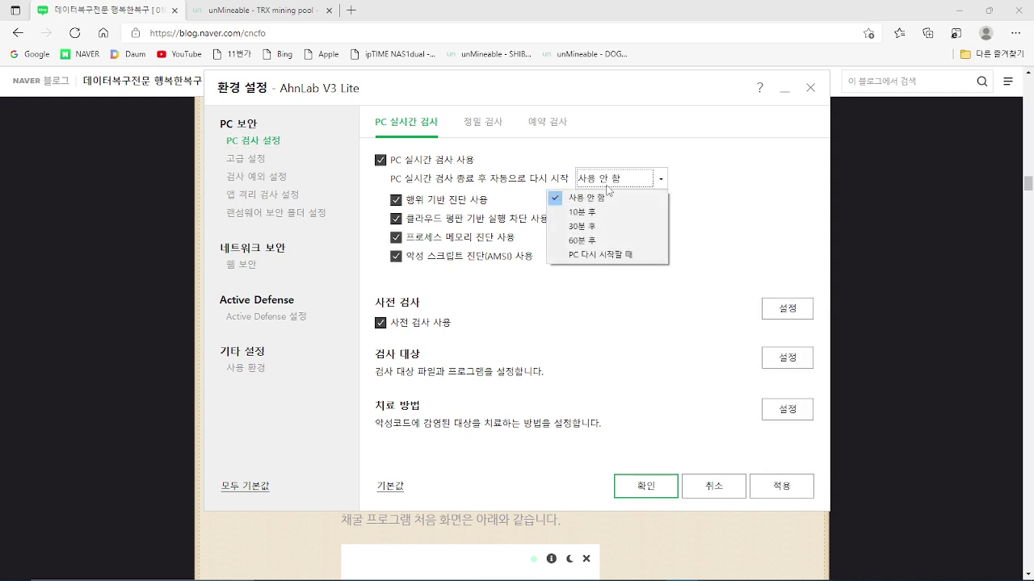
pyautogui.click(587, 241)
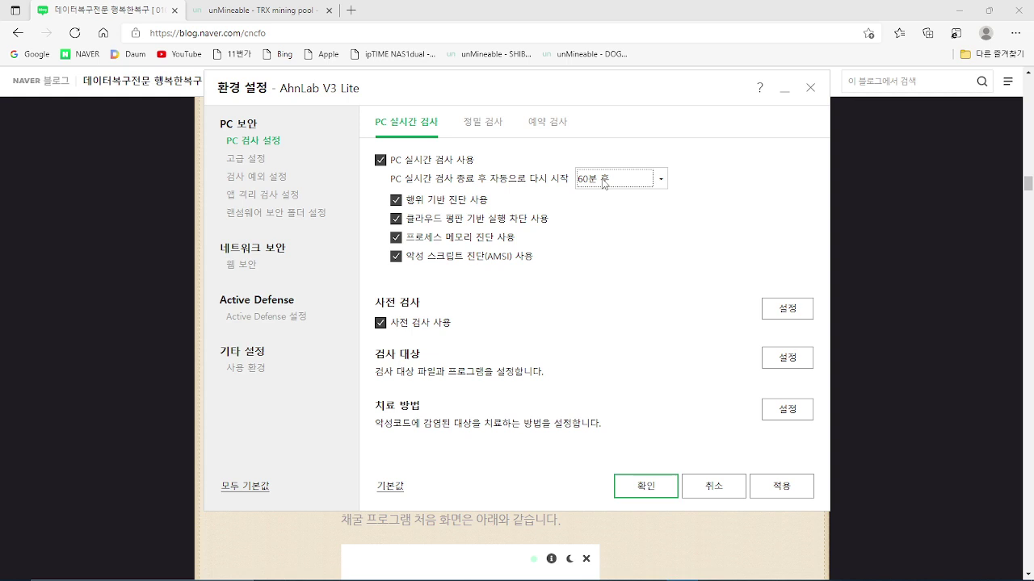
pyautogui.click(603, 184)
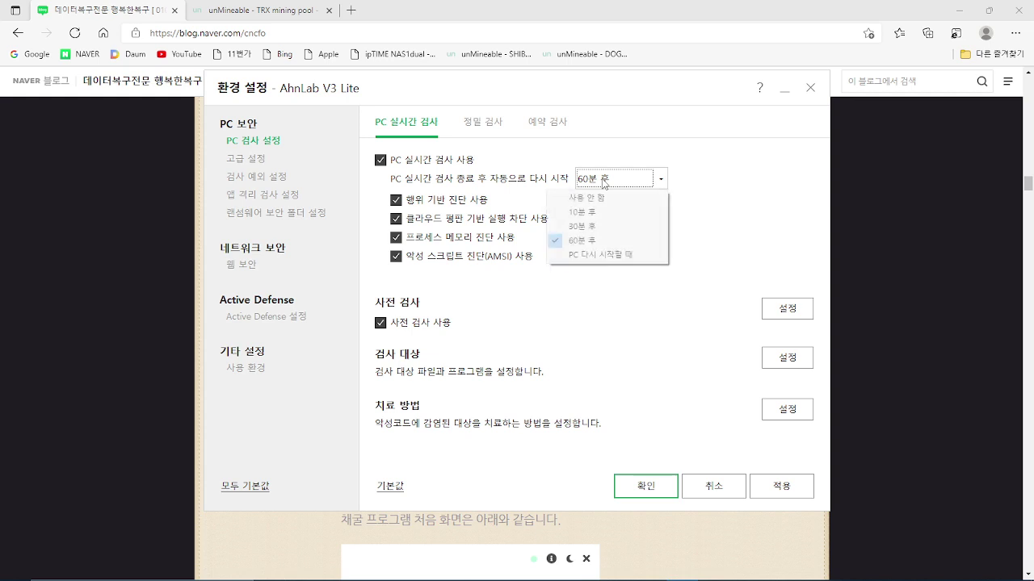
pyautogui.click(614, 196)
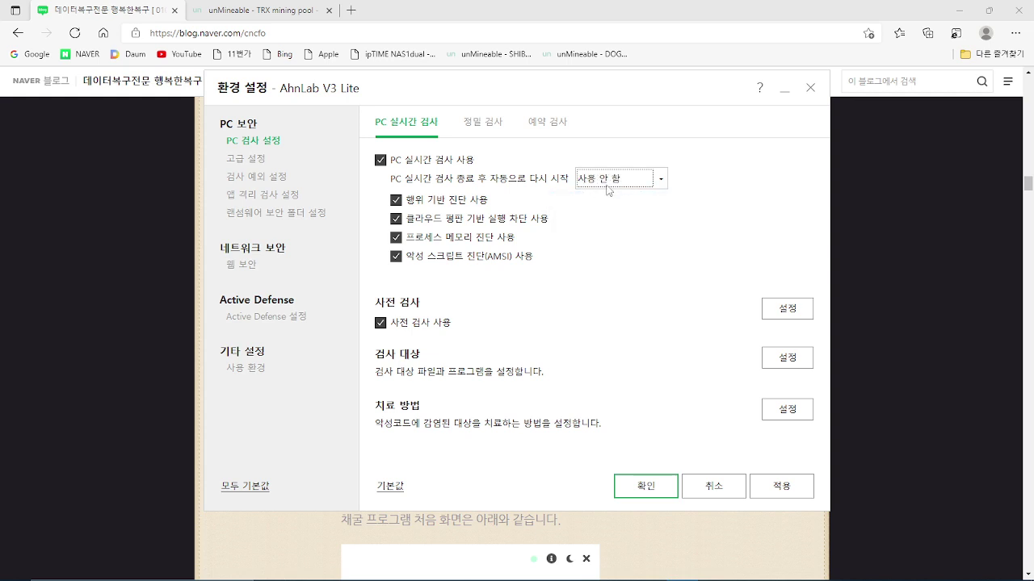
# - Turn off PC real-time scanning (PC 실시간 검사 사용), agree to end it, and save the antivirus settings
pyautogui.click(457, 166)
pyautogui.click(459, 169)
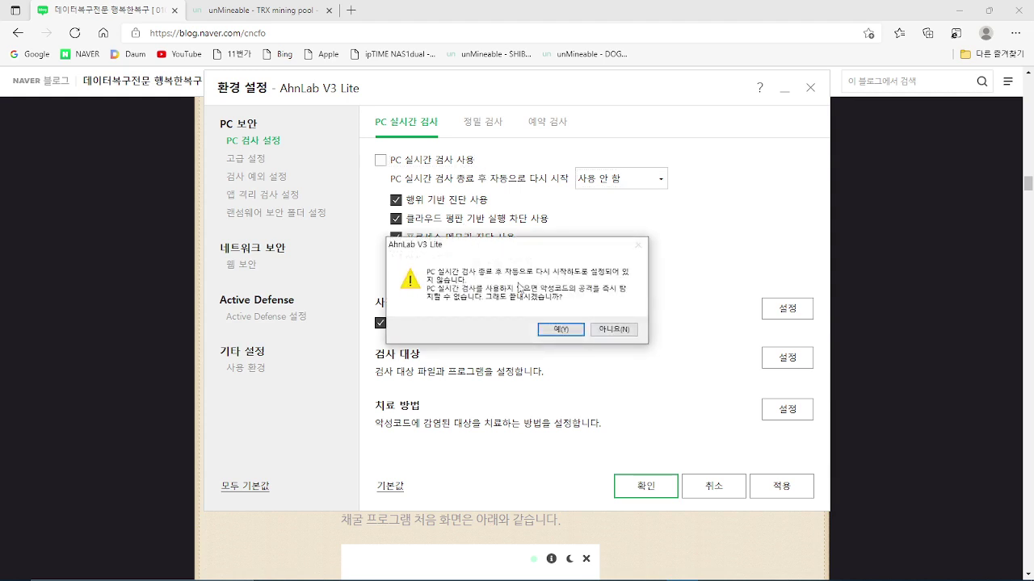
pyautogui.click(561, 329)
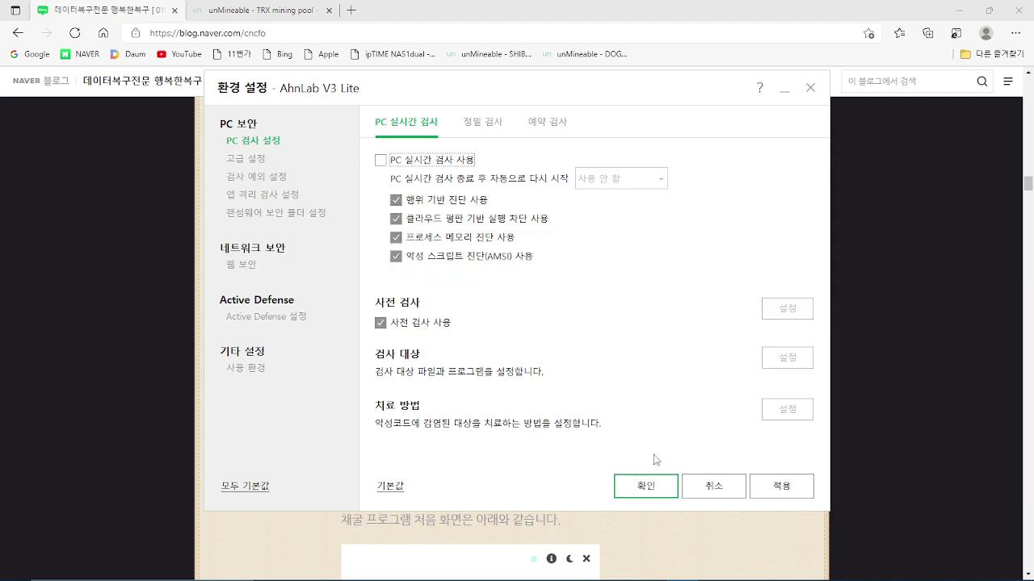
pyautogui.press('Return')
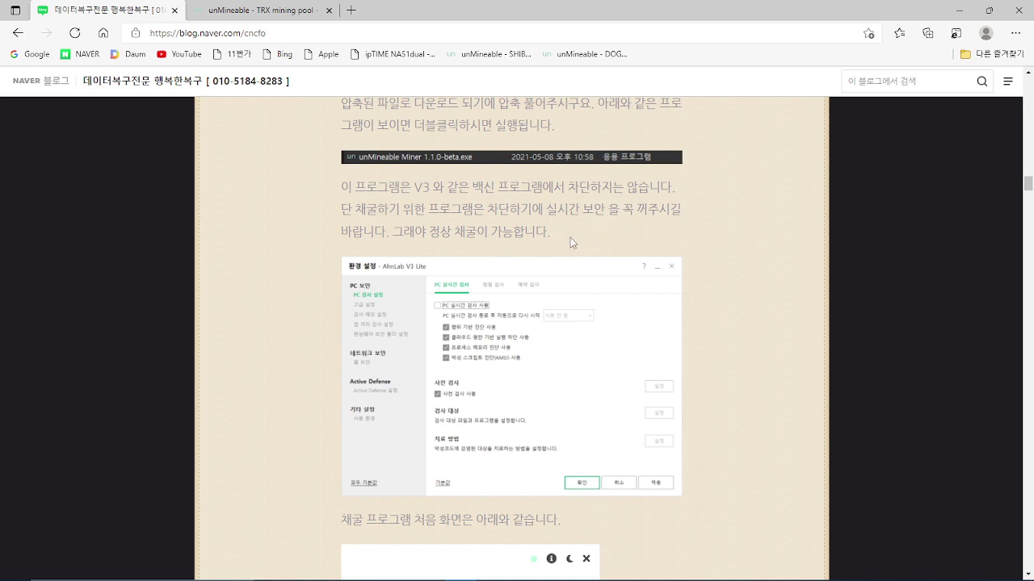
# - Find the blog guide's picture of the miner's first screen and bring up the running unMineable miner over it
pyautogui.scroll(-4, 571, 240)
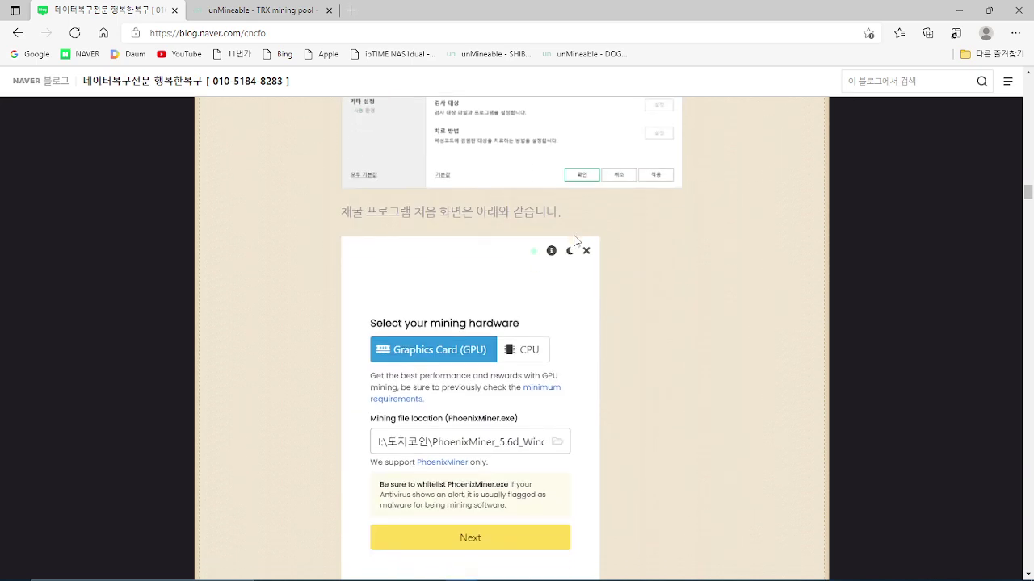
pyautogui.scroll(-1, 564, 257)
pyautogui.scroll(1, 561, 266)
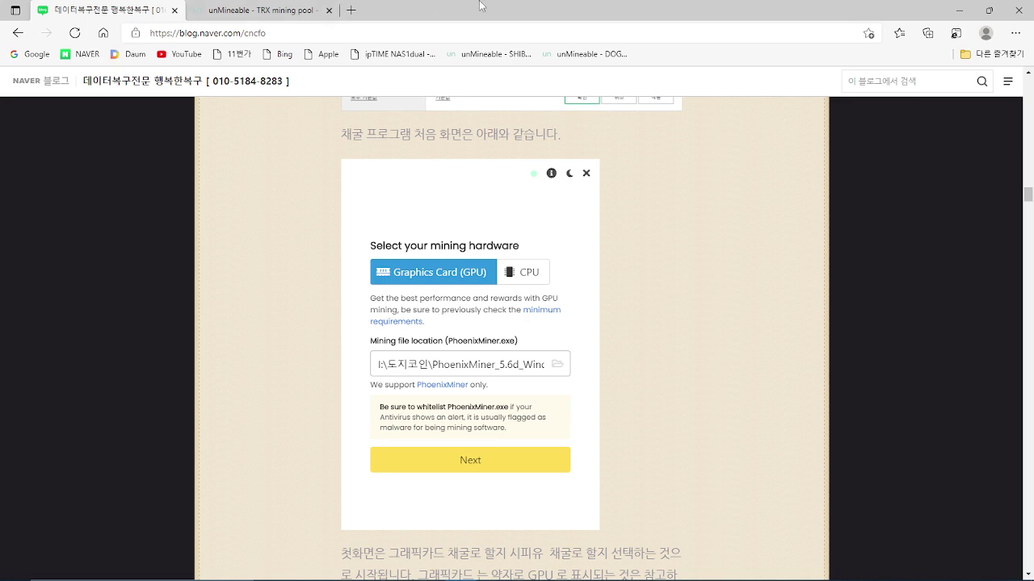
pyautogui.click(956, 10)
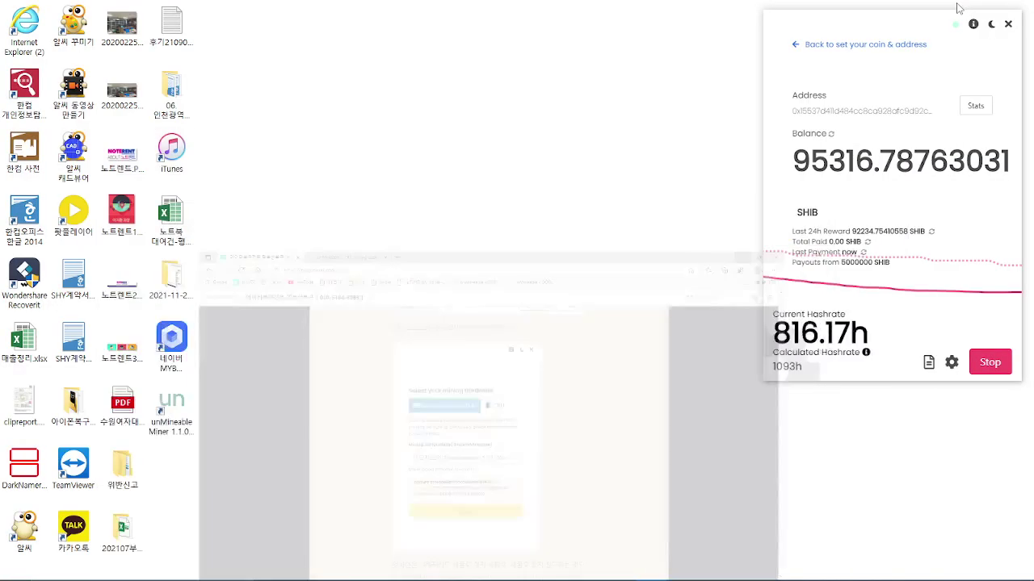
pyautogui.moveTo(917, 22); pyautogui.dragTo(790, 68)
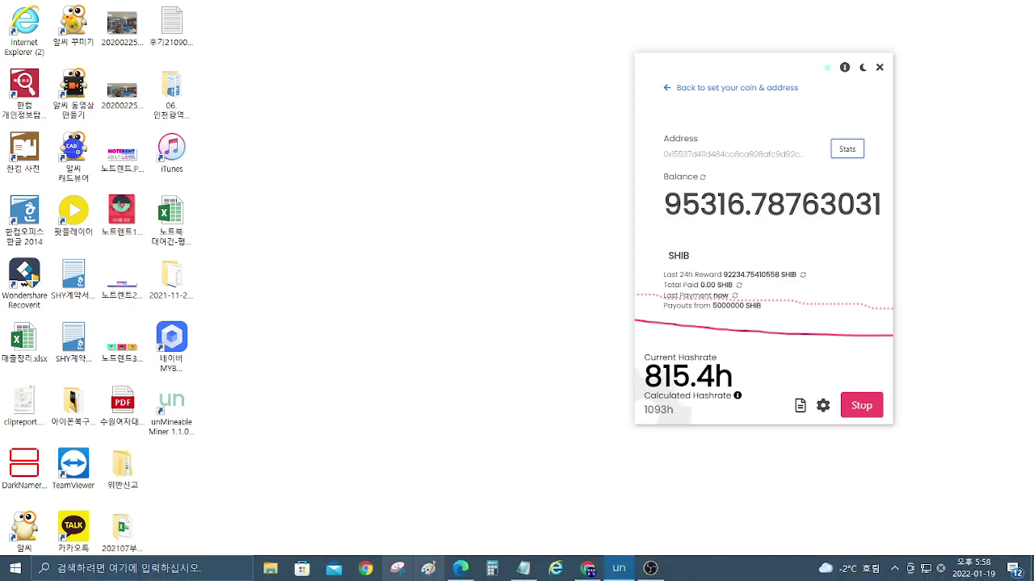
pyautogui.click(462, 569)
pyautogui.click(608, 569)
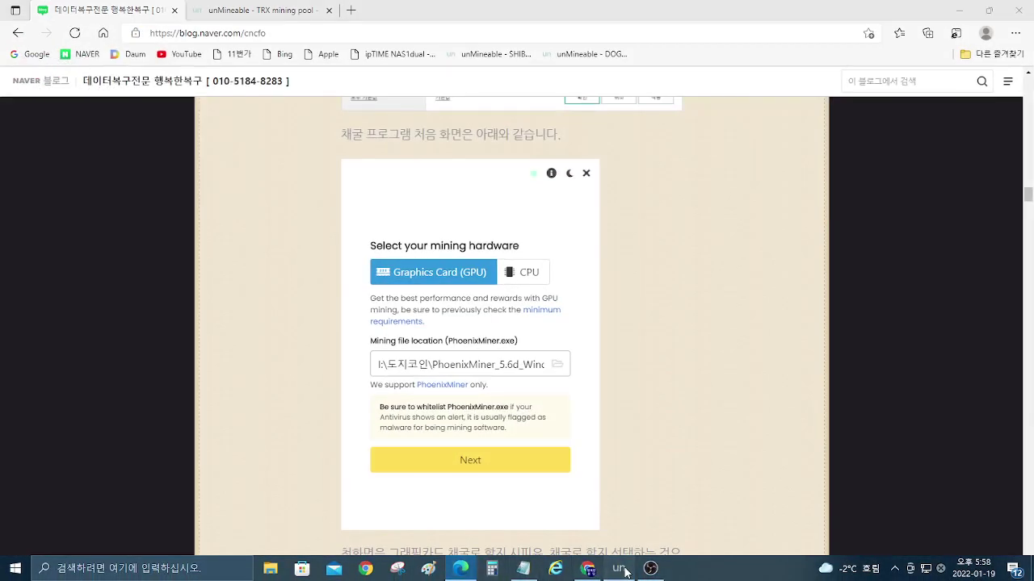
# - Place the miner window beside the guide's picture and return it to the mining hardware selection
pyautogui.moveTo(744, 68); pyautogui.dragTo(768, 84)
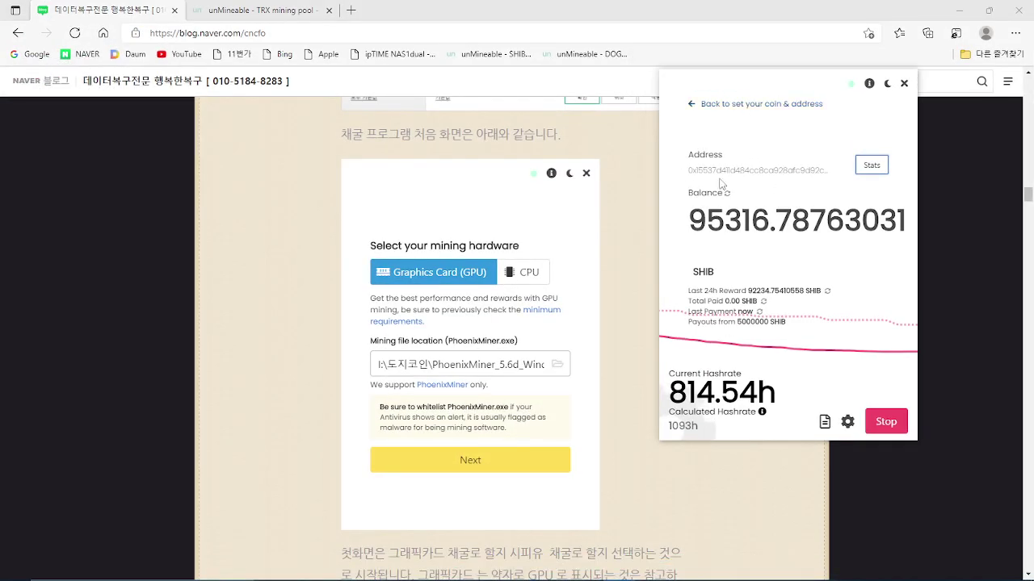
pyautogui.click(694, 104)
pyautogui.click(693, 103)
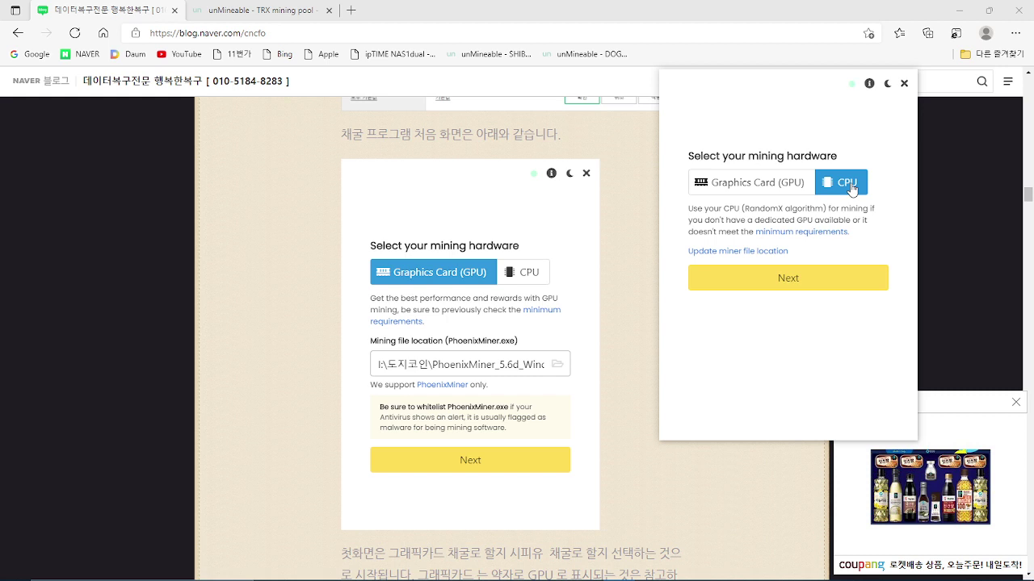
# - Choose Graphics Card (GPU) mining and set the mining file location to PhoenixMiner.exe in the PhoenixMiner_5.6d_Windows folder
pyautogui.click(771, 187)
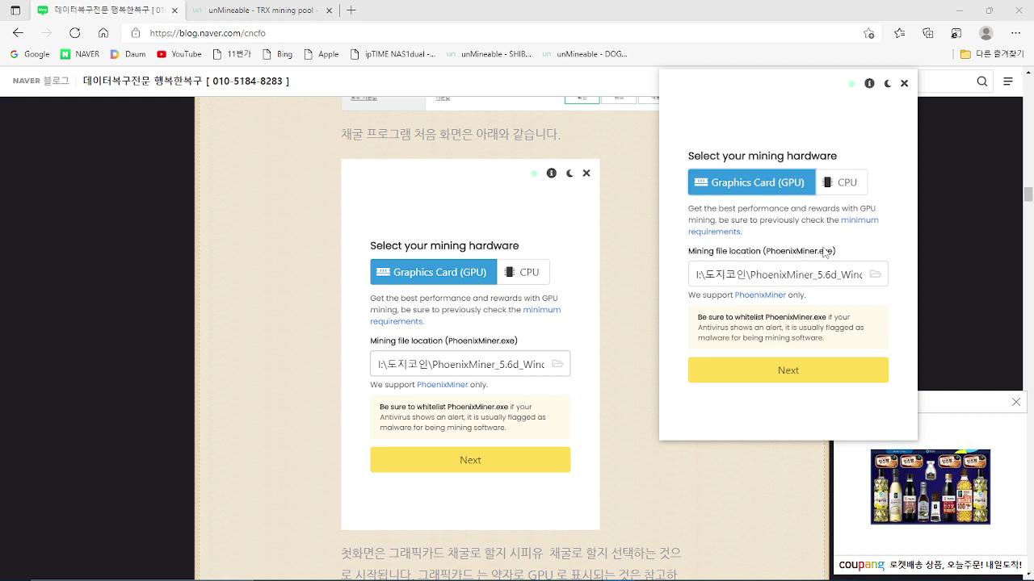
pyautogui.click(877, 277)
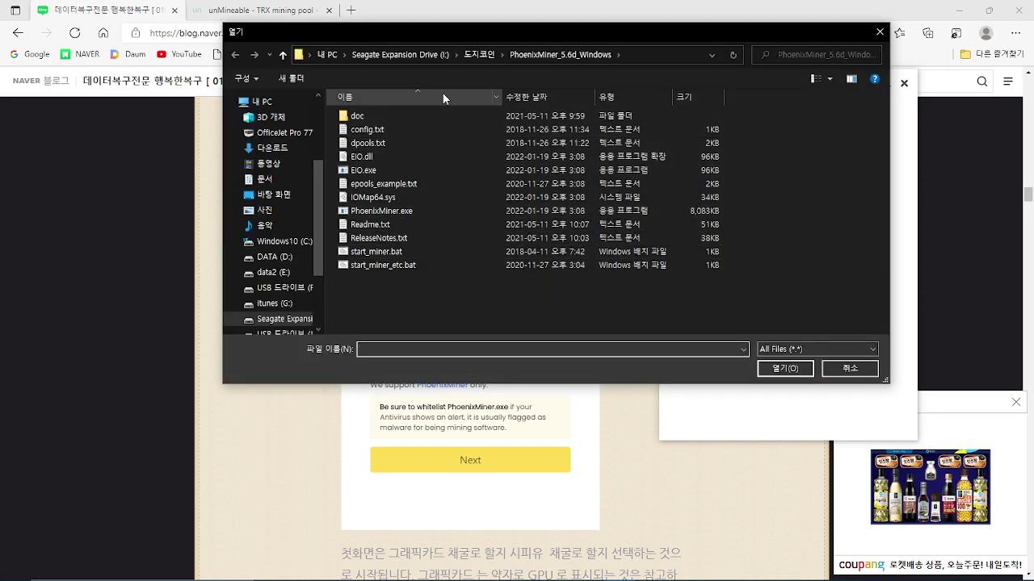
pyautogui.click(483, 54)
pyautogui.moveTo(477, 29); pyautogui.dragTo(427, 69)
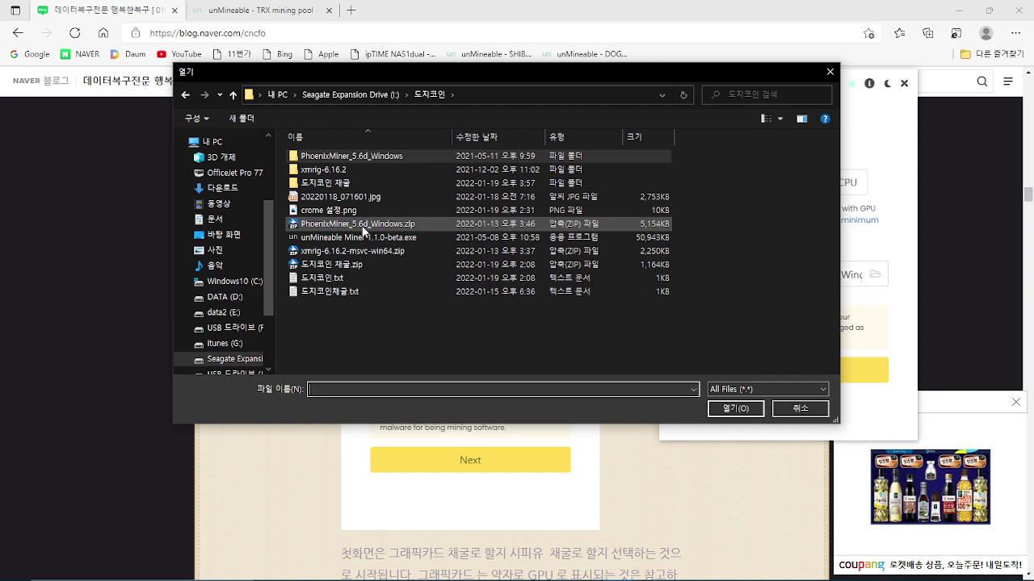
pyautogui.doubleClick(373, 157)
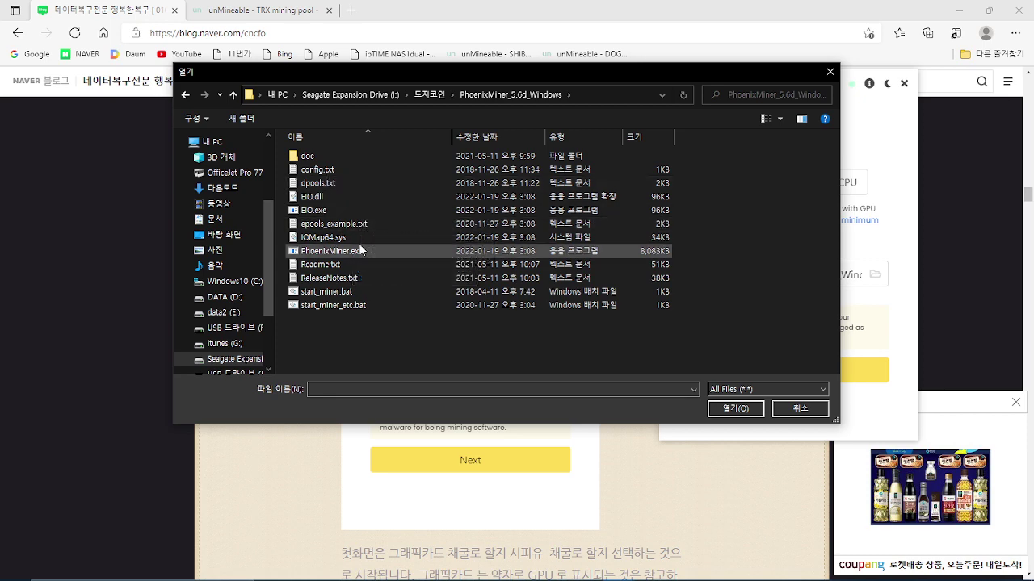
pyautogui.doubleClick(360, 250)
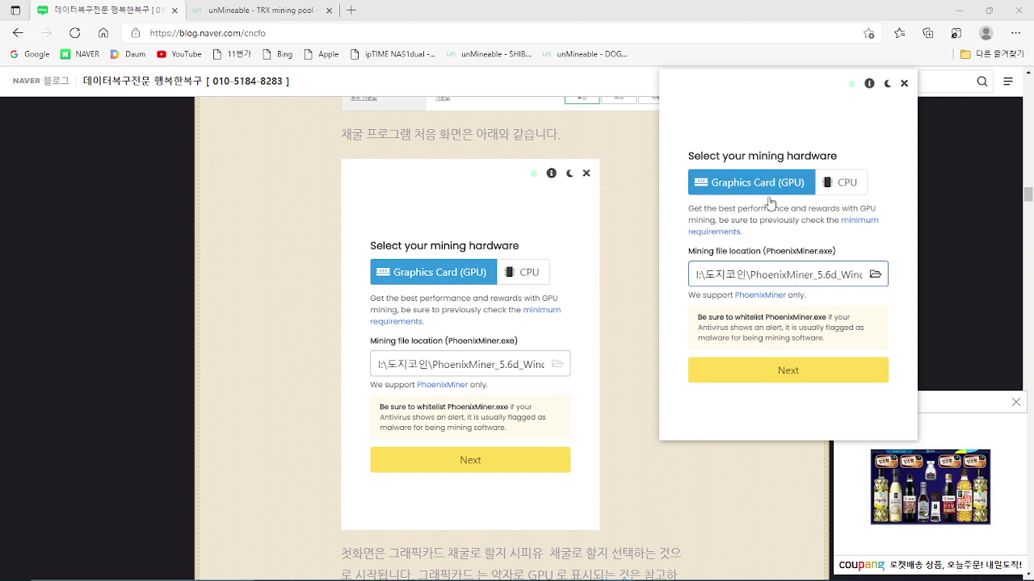
# - Continue to the miner's coin settings and filter the coin list by "do"
pyautogui.click(797, 371)
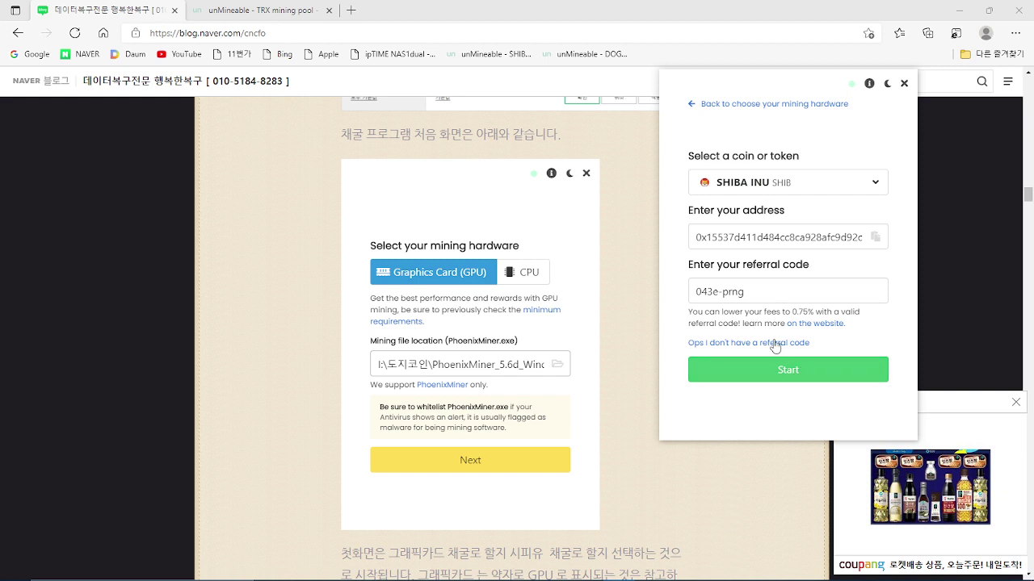
pyautogui.click(783, 181)
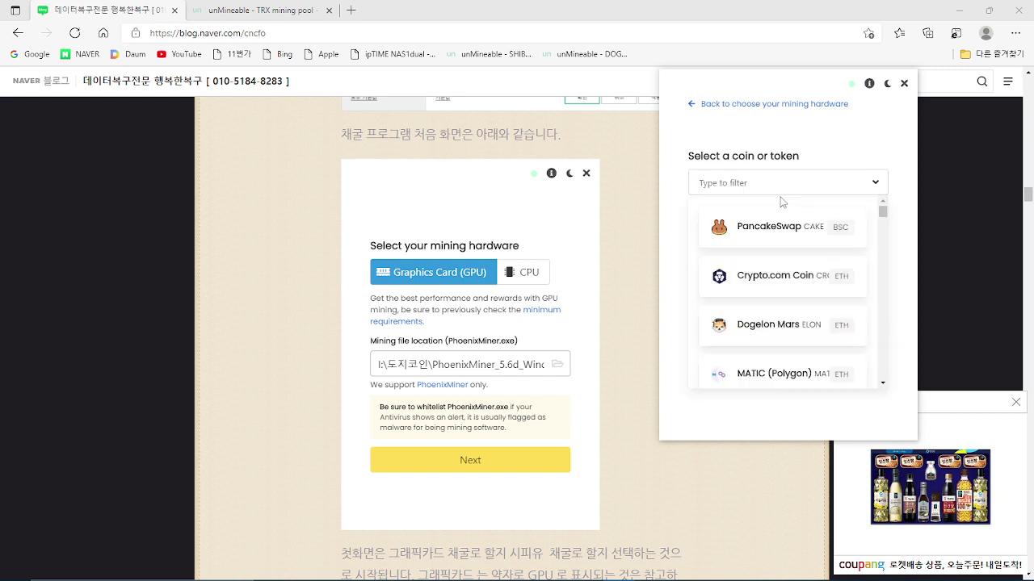
pyautogui.write('do')
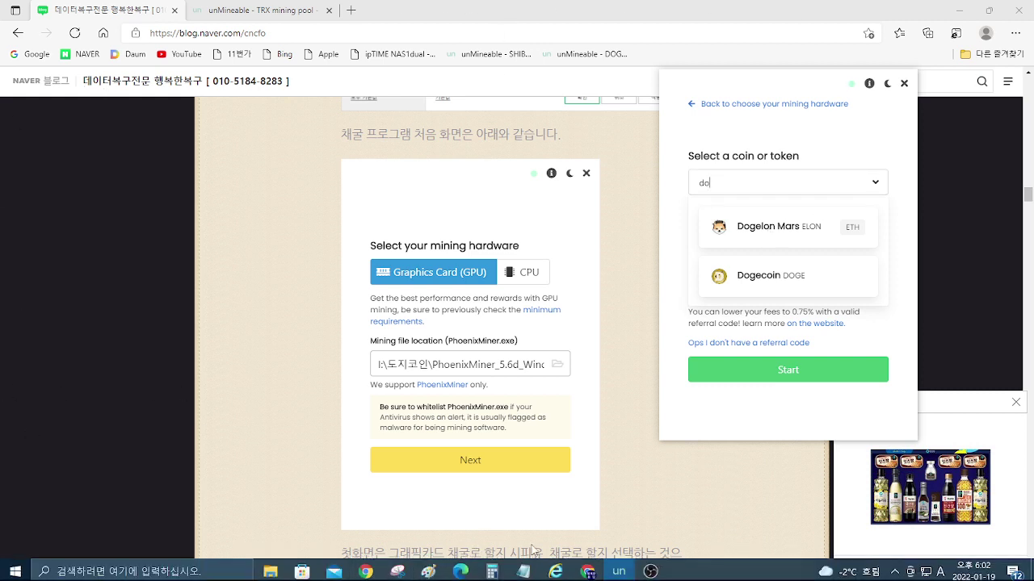
# - Open the calculator and compute 130 × 12 and 135 × 12
pyautogui.click(494, 571)
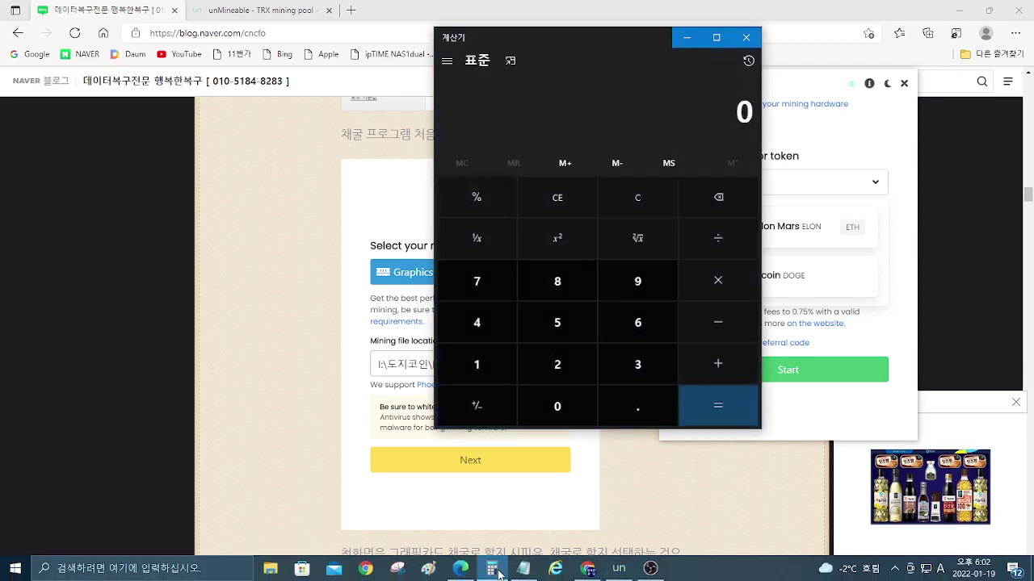
pyautogui.write('13')
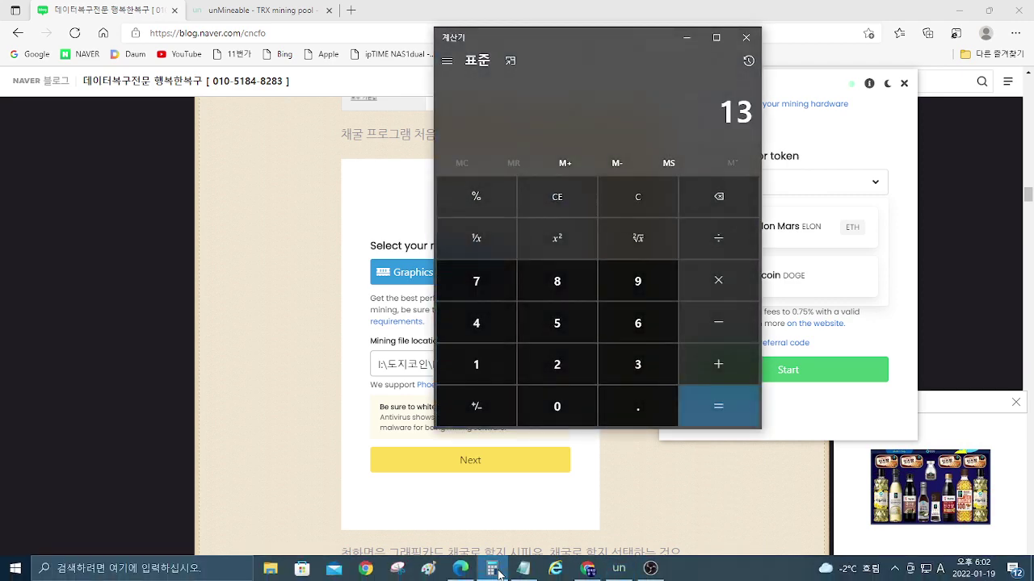
pyautogui.write('0')
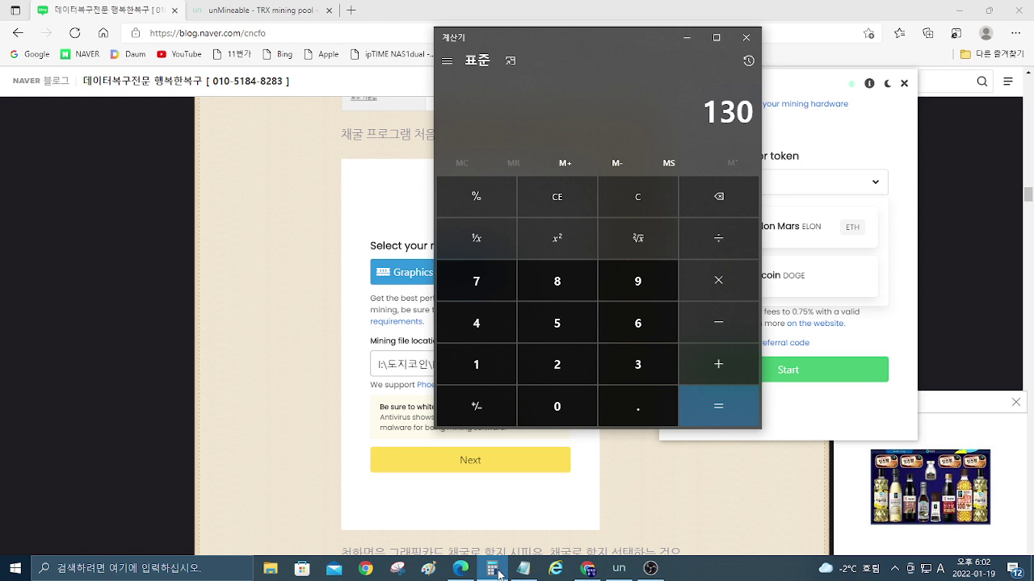
pyautogui.write('*')
pyautogui.write('12')
pyautogui.press('Return')
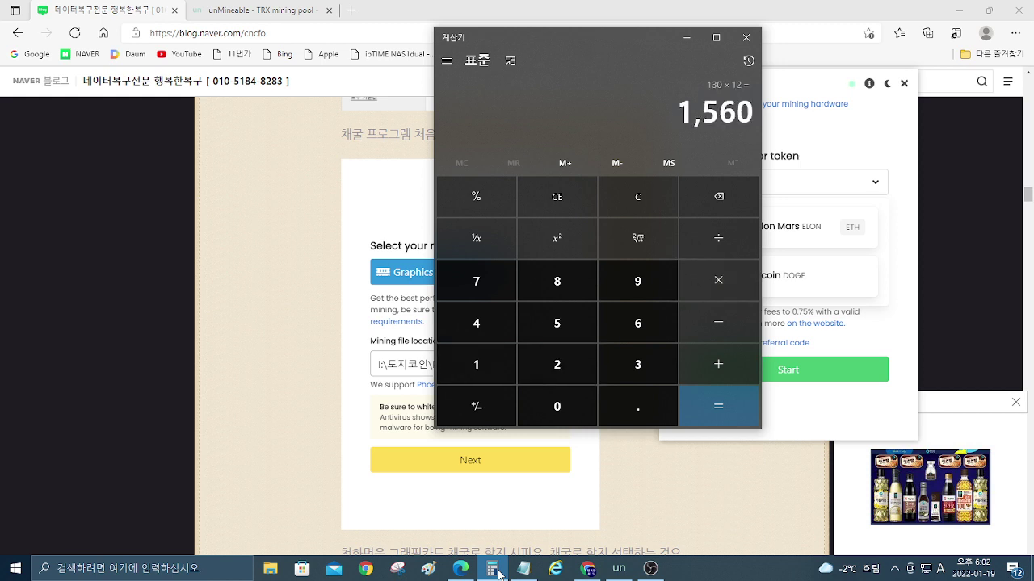
pyautogui.write('135*')
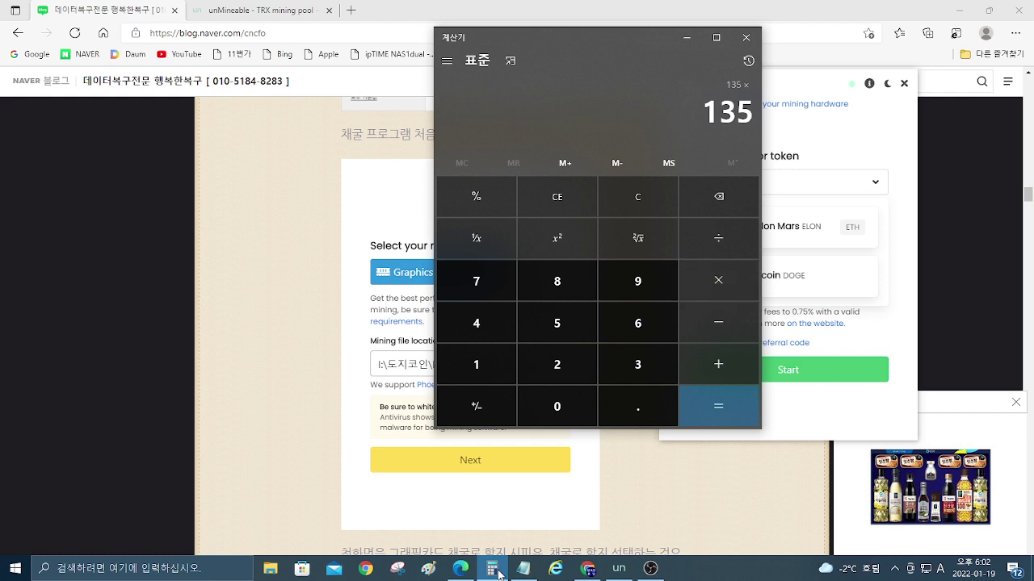
pyautogui.write('12')
pyautogui.press('Return')
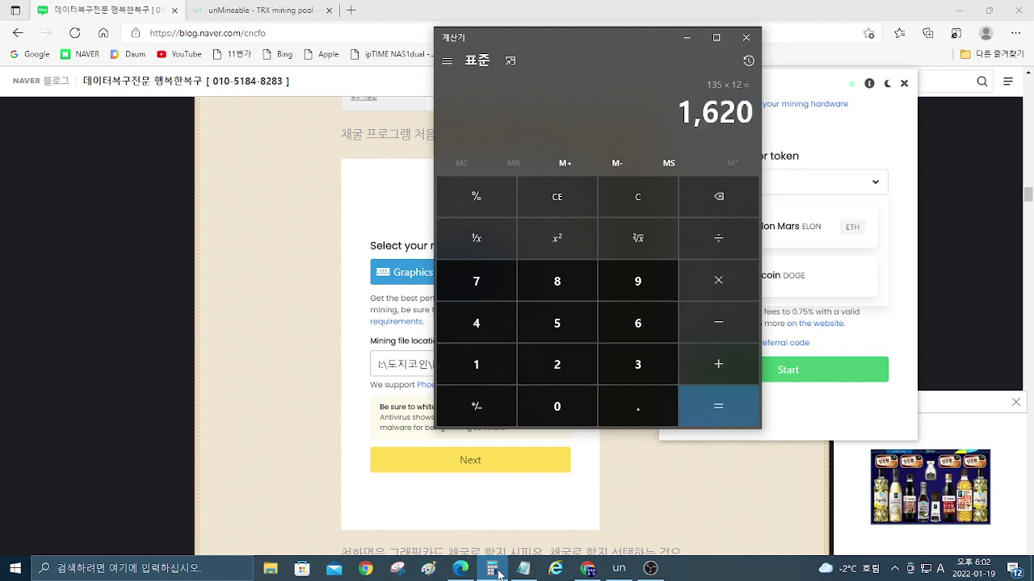
# - Compute 3700 ÷ 2 and 3500 × 30, and close the calculator
pyautogui.write('37')
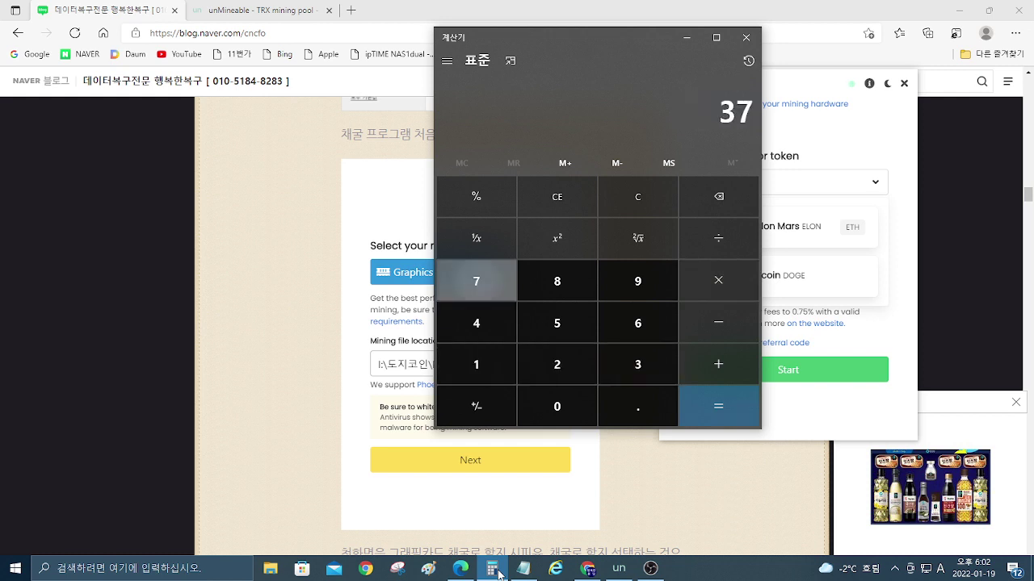
pyautogui.write('00/2')
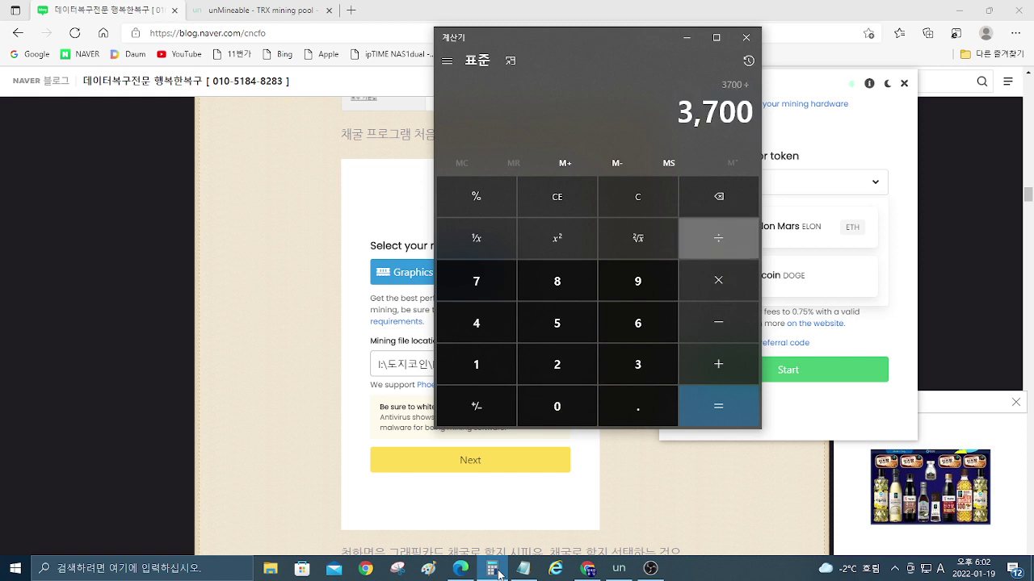
pyautogui.press('Return')
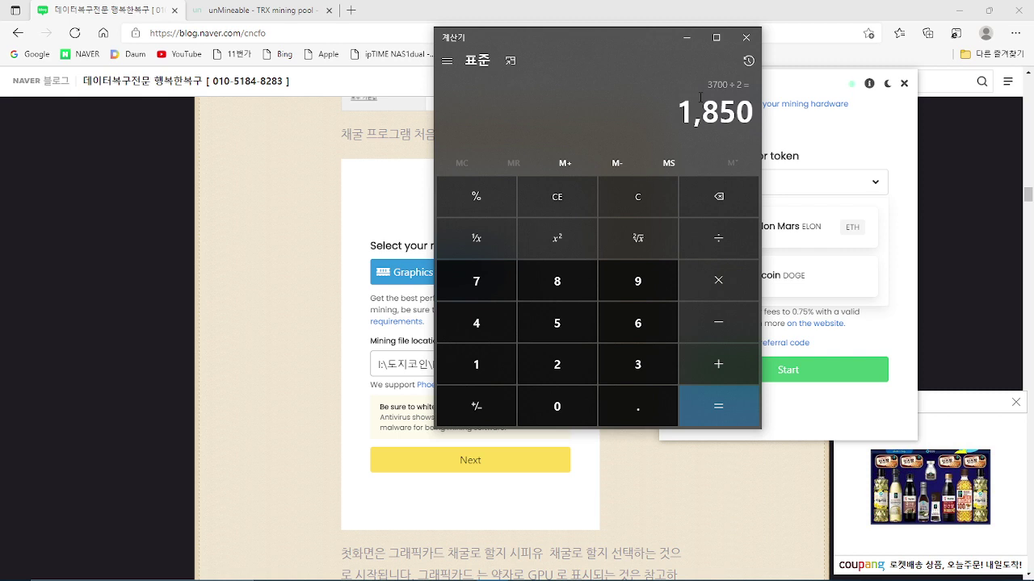
pyautogui.write('3500*30=')
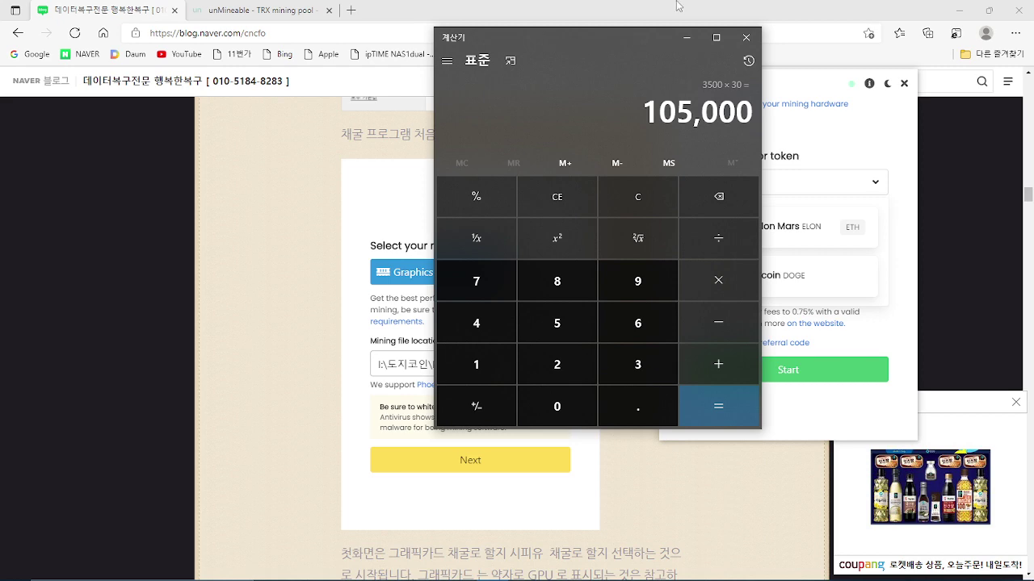
pyautogui.click(748, 41)
# - Filter the miner's coin list by "sh" and select SHIBA INU (SHIB)
pyautogui.click(776, 184)
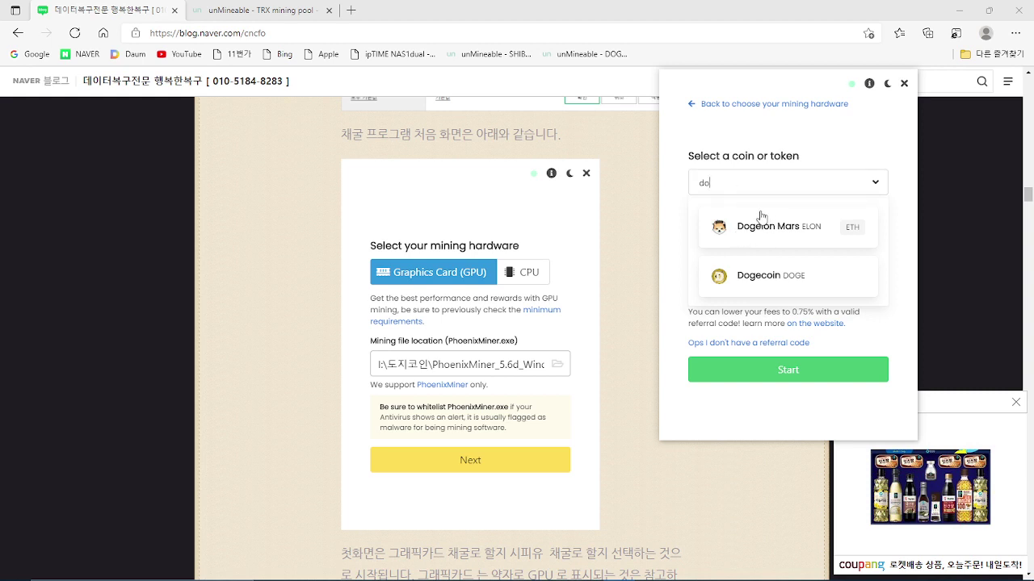
pyautogui.write('s')
pyautogui.doubleClick(744, 183)
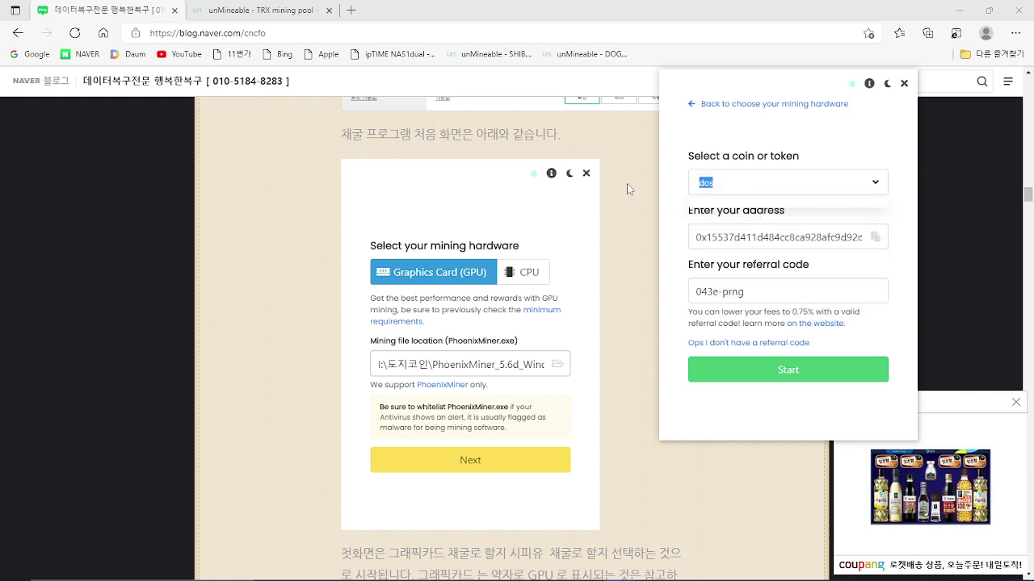
pyautogui.write('s')
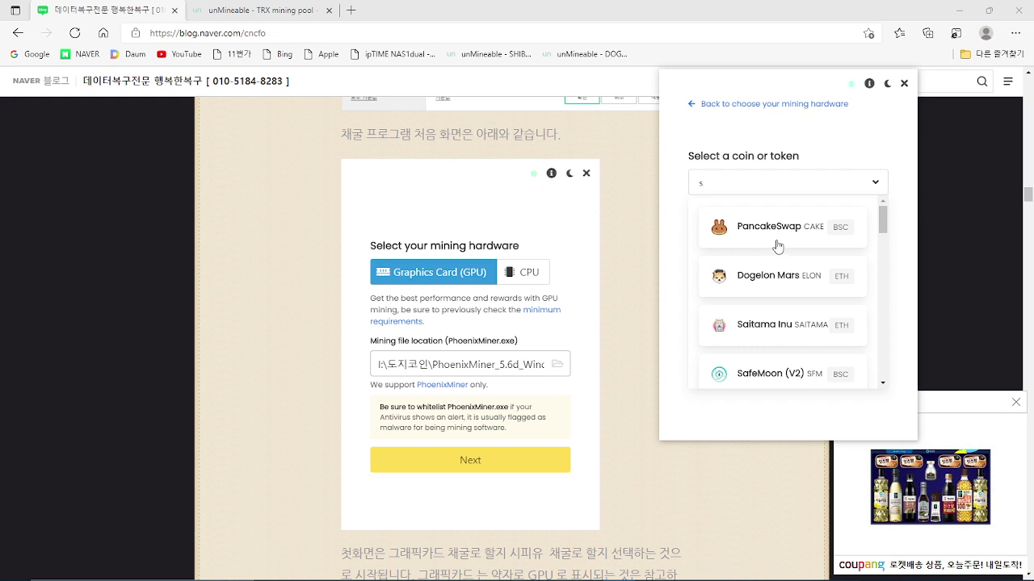
pyautogui.write('h')
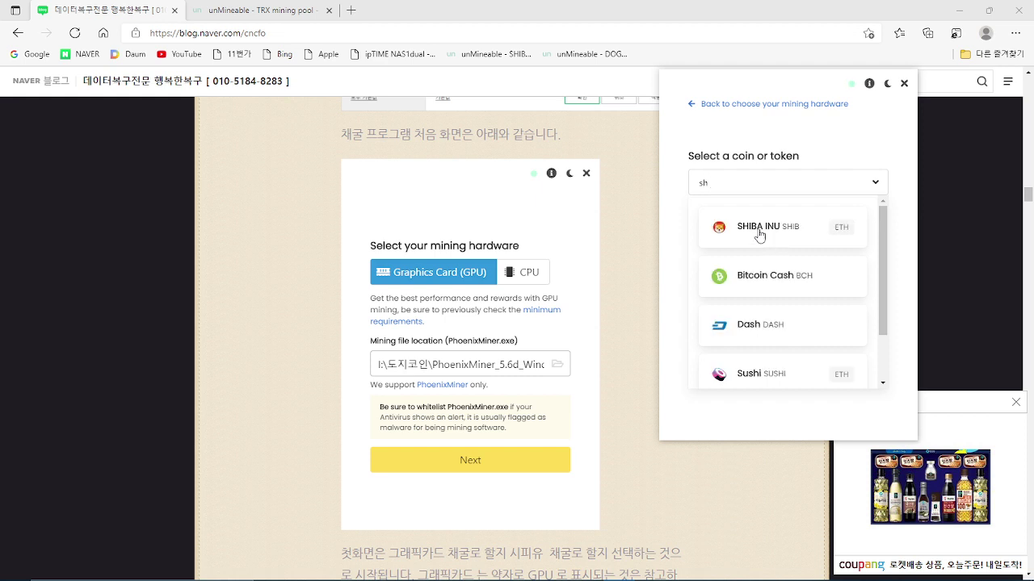
pyautogui.click(778, 243)
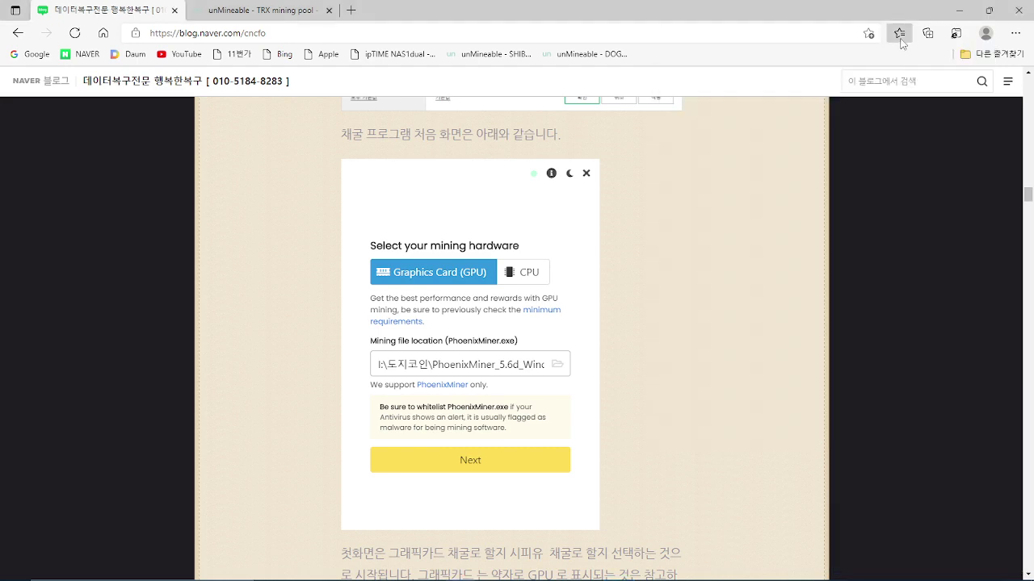
# - Switch to the unMineable page in the browser and open the saved DOGE address page from the favorites
pyautogui.click(253, 14)
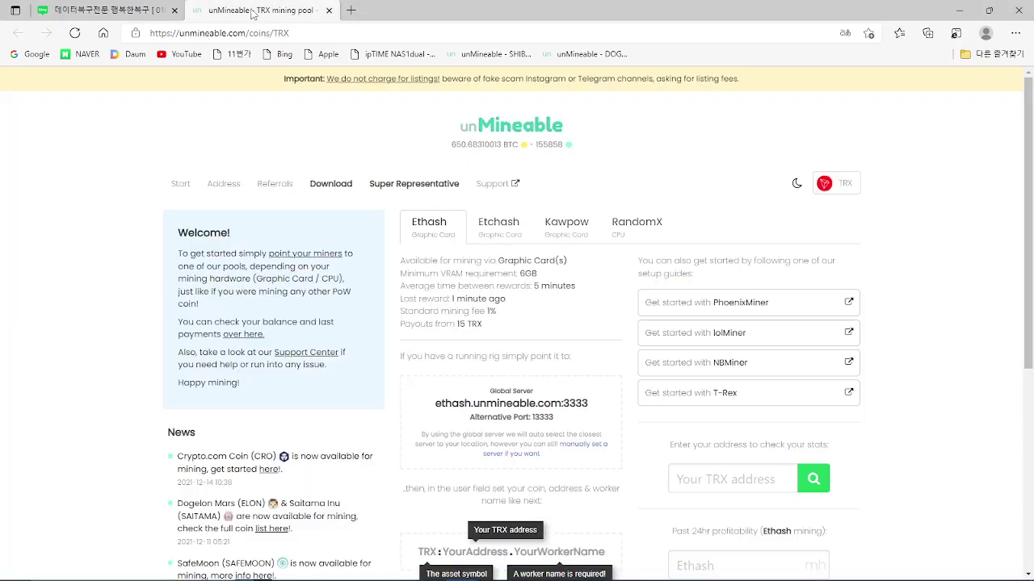
pyautogui.click(896, 36)
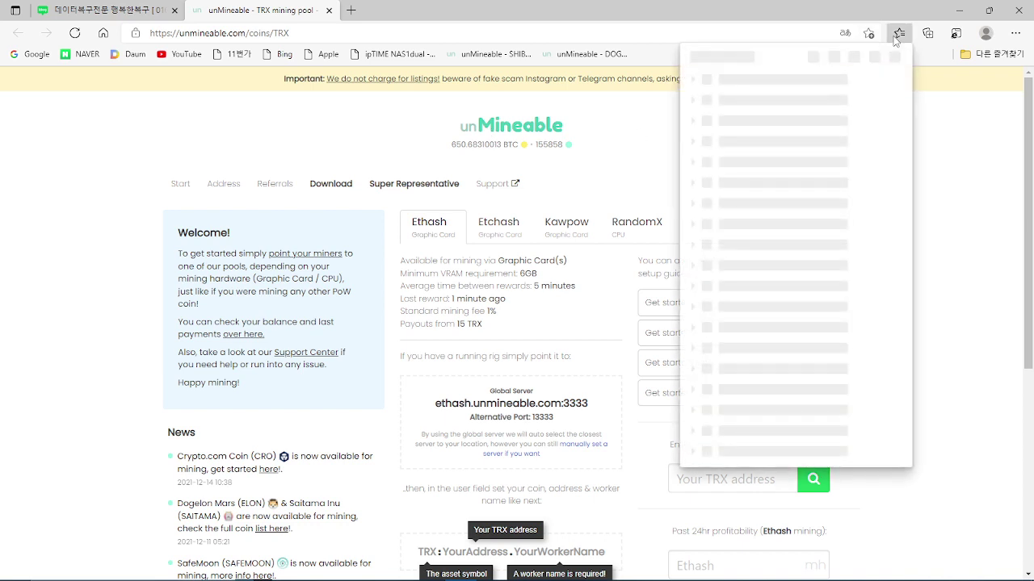
pyautogui.click(727, 283)
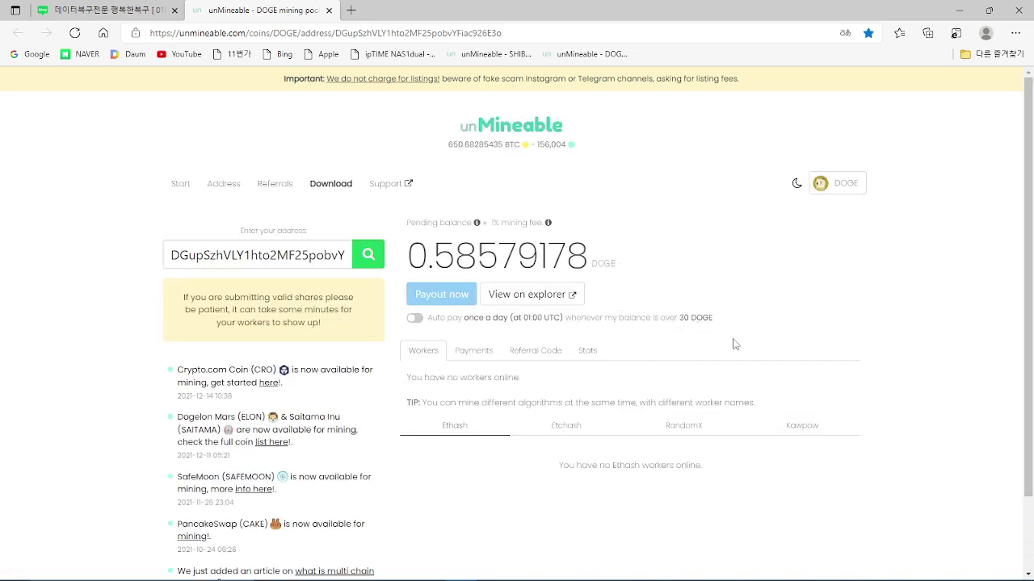
# - Show the DOGE address's mining stats and highlight the past 7 days rewards and the total paid amount
pyautogui.scroll(-1, 700, 340)
pyautogui.click(589, 263)
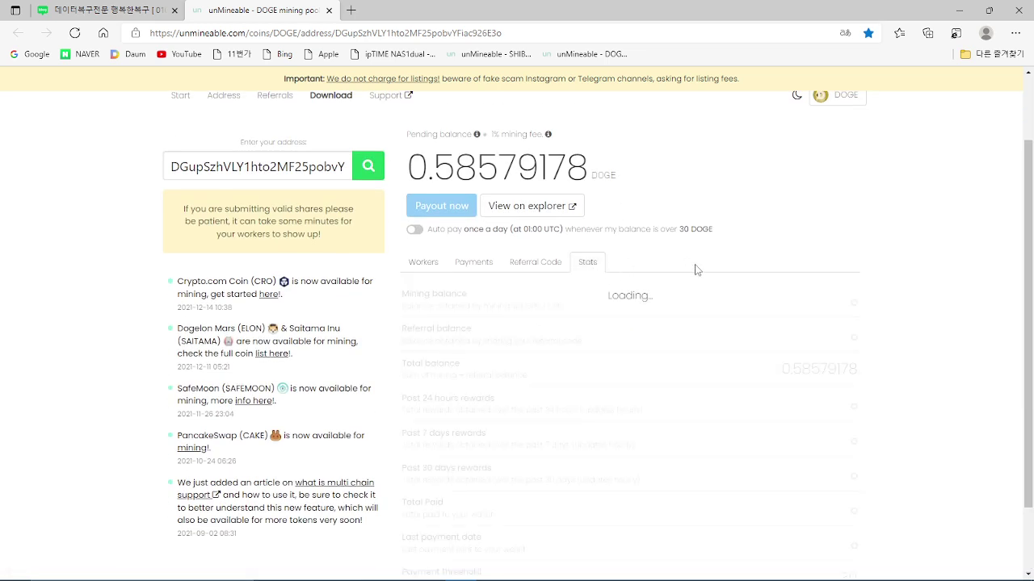
pyautogui.scroll(-1, 696, 268)
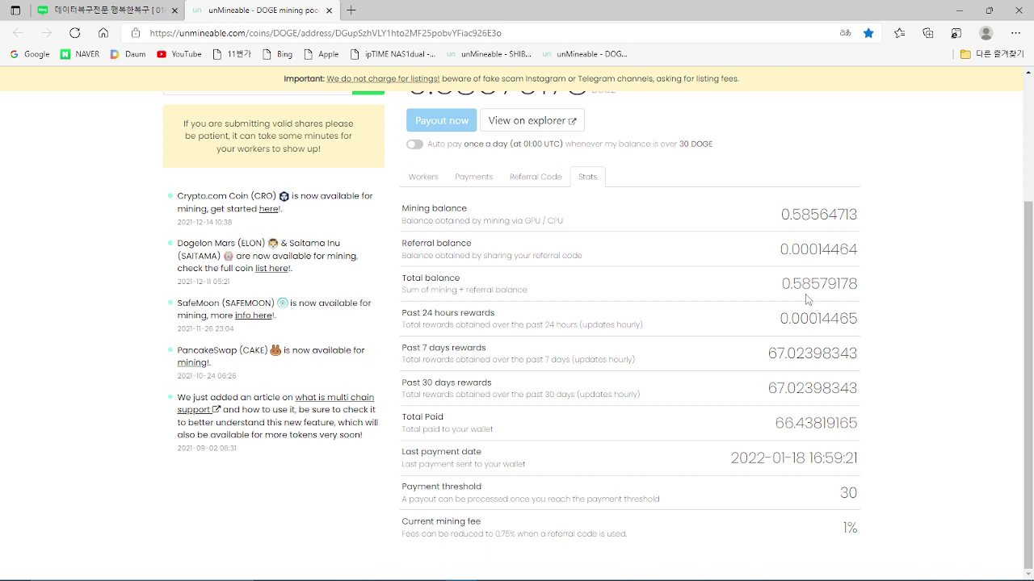
pyautogui.moveTo(759, 358); pyautogui.dragTo(861, 356)
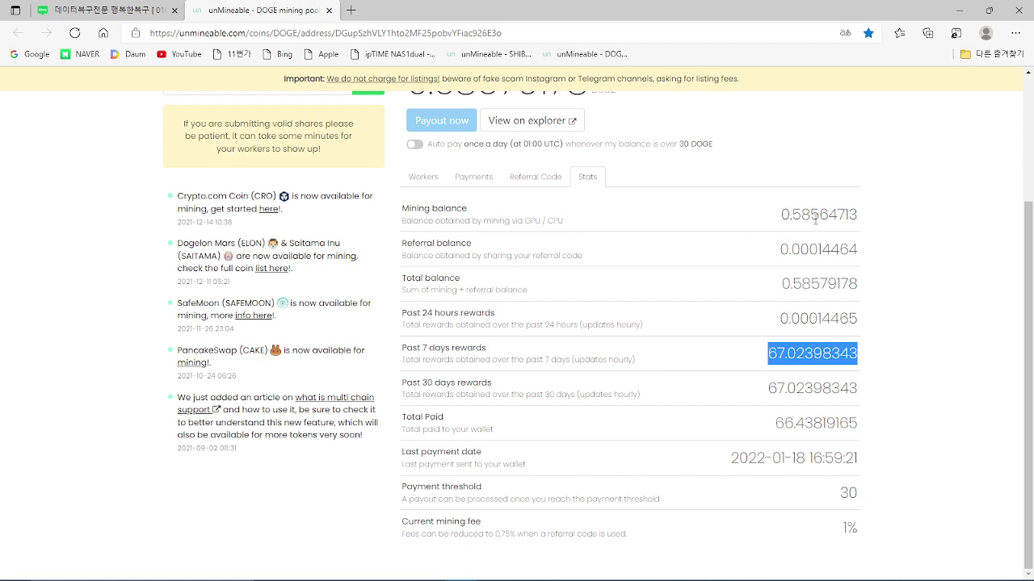
pyautogui.moveTo(773, 423); pyautogui.dragTo(860, 421)
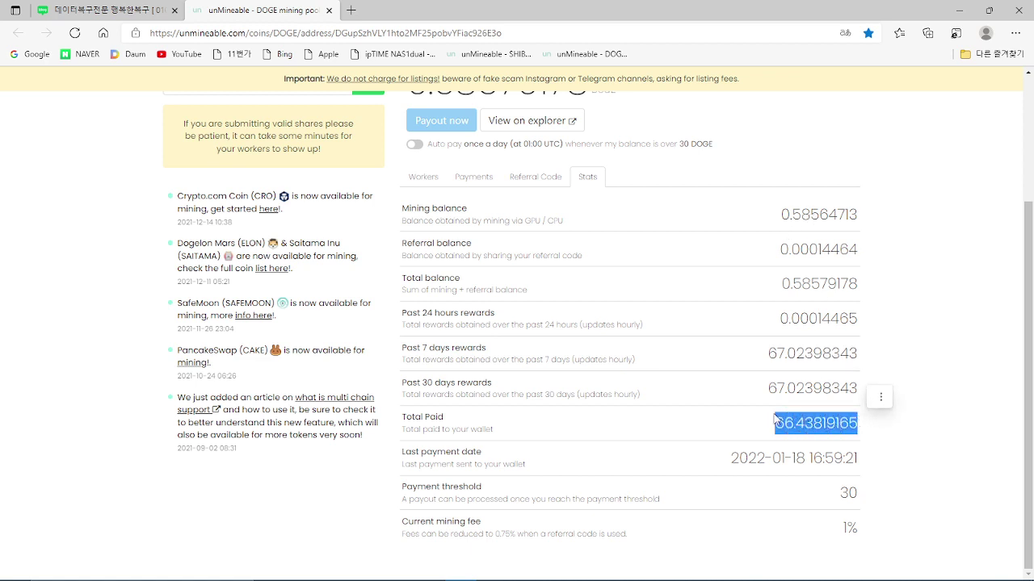
# - Open the calculator and compute 230 × 66.4 to estimate the value of the total paid DOGE
pyautogui.moveTo(680, 575)
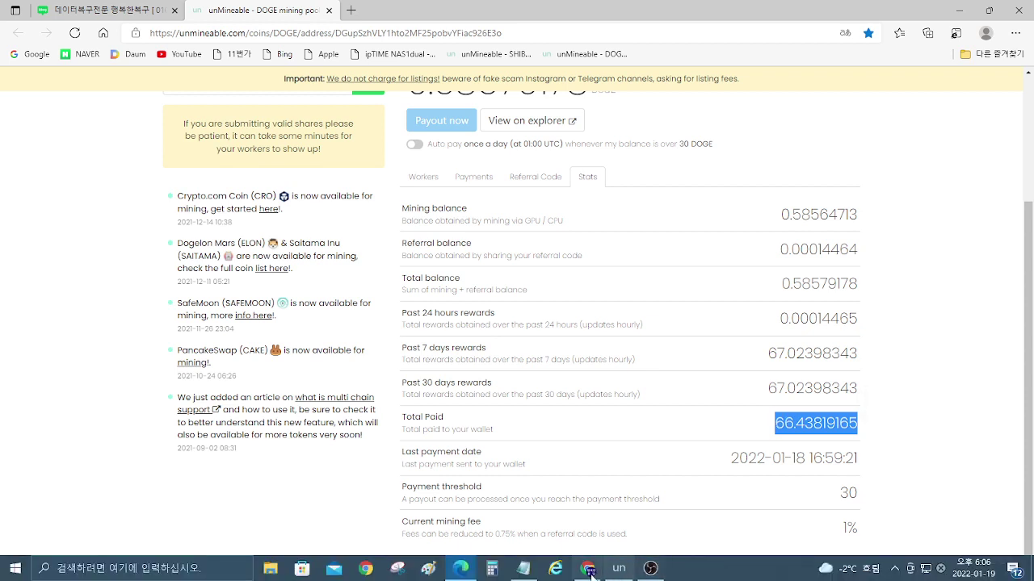
pyautogui.click(492, 568)
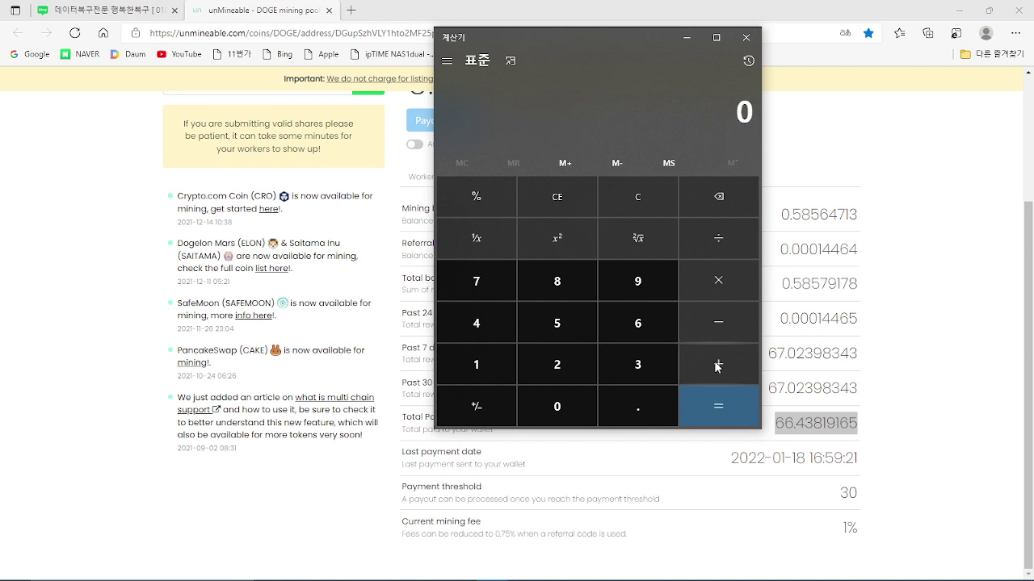
pyautogui.write('230*')
pyautogui.write('696')
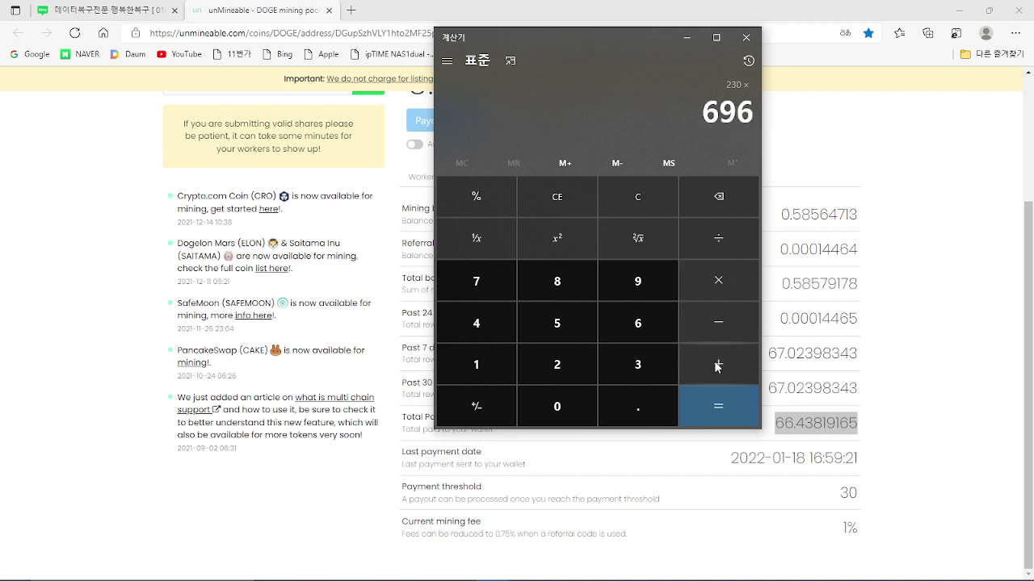
pyautogui.press('BackSpace')
pyautogui.press('BackSpace')
pyautogui.write('6.4')
pyautogui.press('Return')
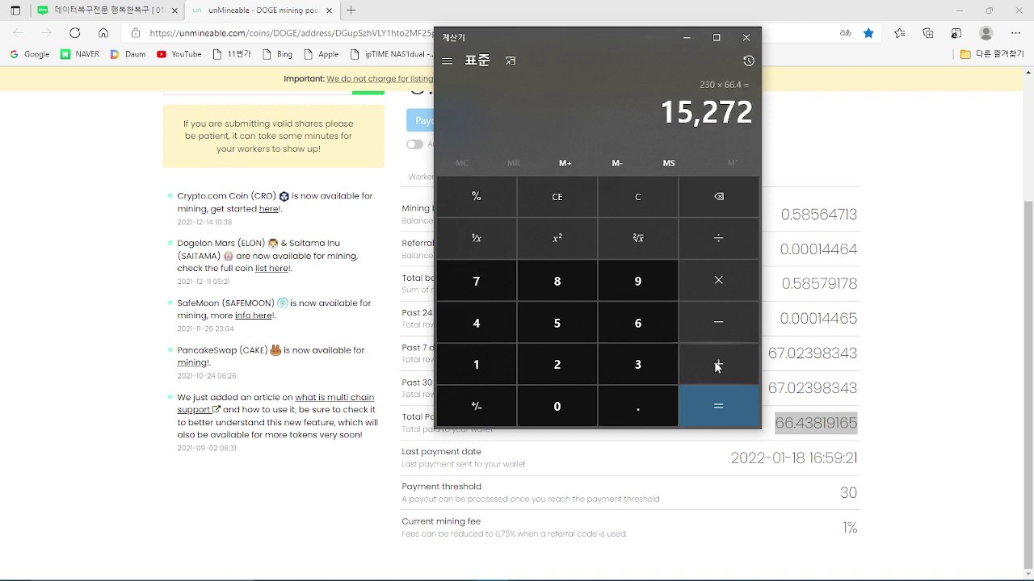
# - Compute 66.4 × 200 and divide the result by 4
pyautogui.write('66.4')
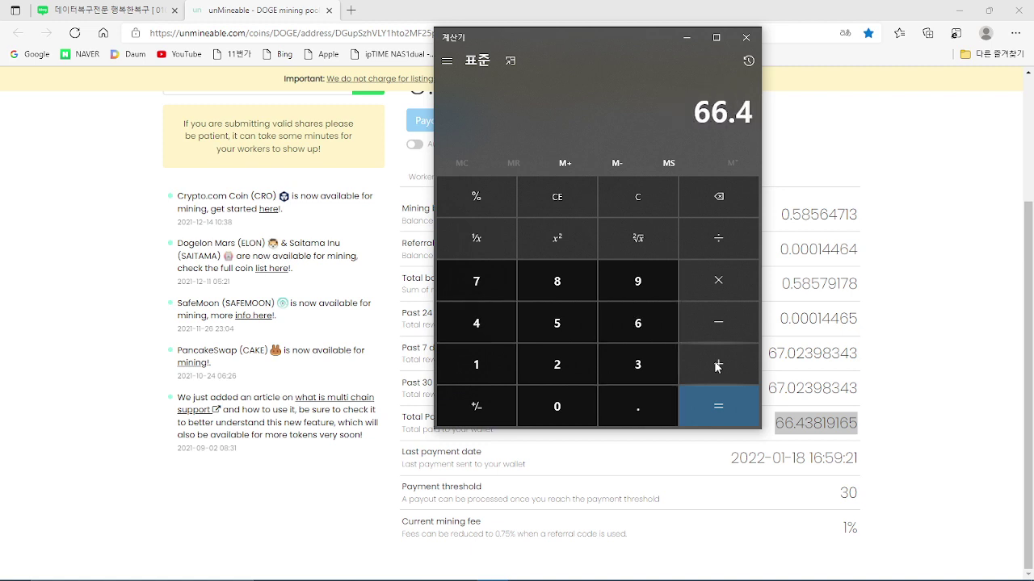
pyautogui.press('*')
pyautogui.write('200')
pyautogui.press('Return')
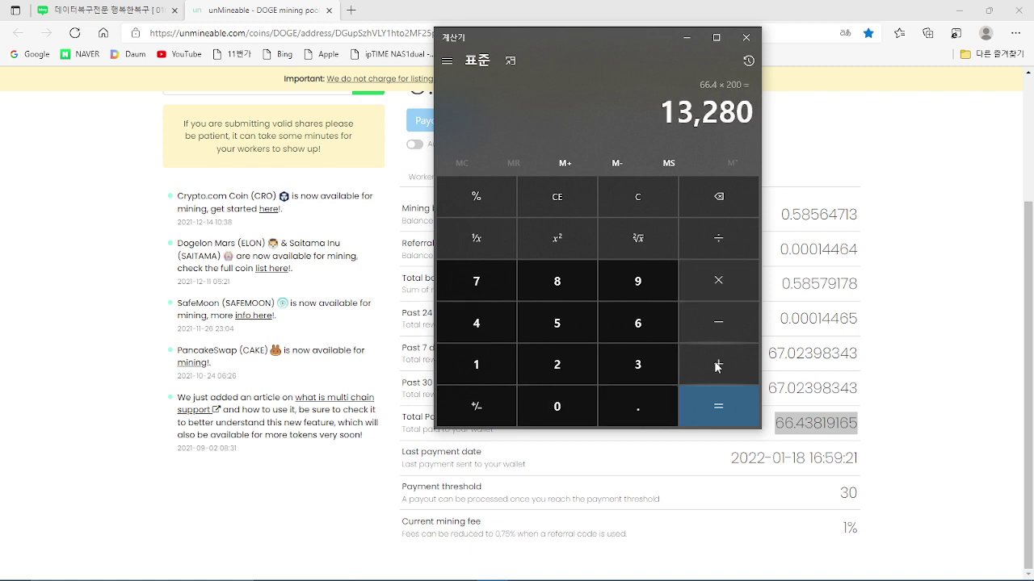
pyautogui.press('/')
pyautogui.write('4')
pyautogui.press('Return')
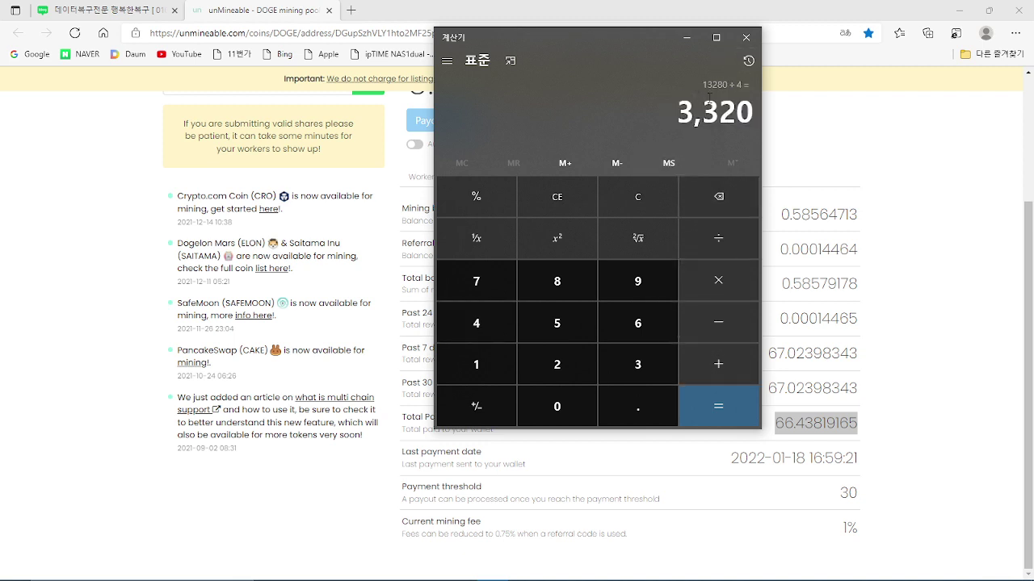
# - Compute 1500 ÷ 4 and close the calculator
pyautogui.write('1500')
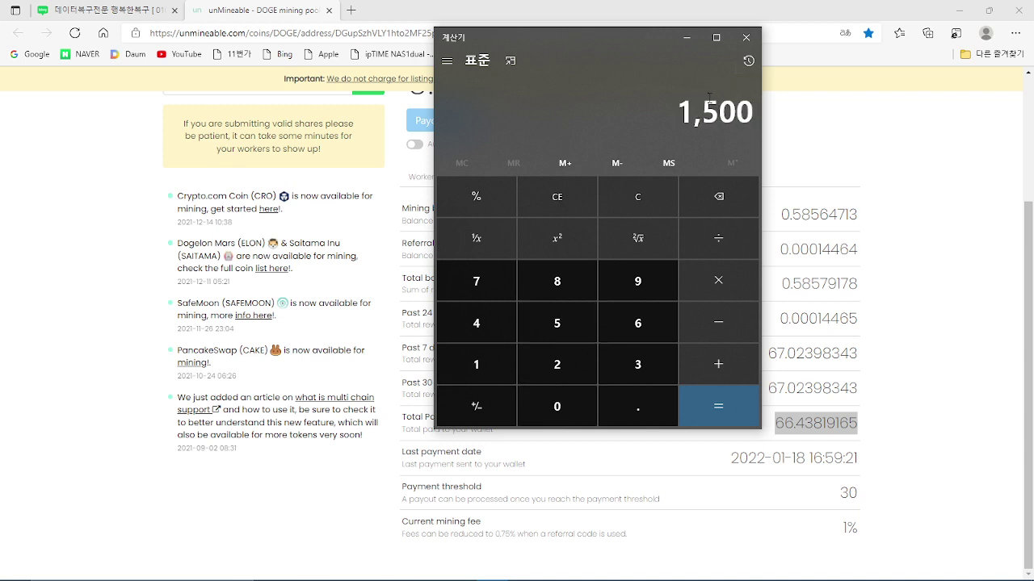
pyautogui.write('/4')
pyautogui.press('Return')
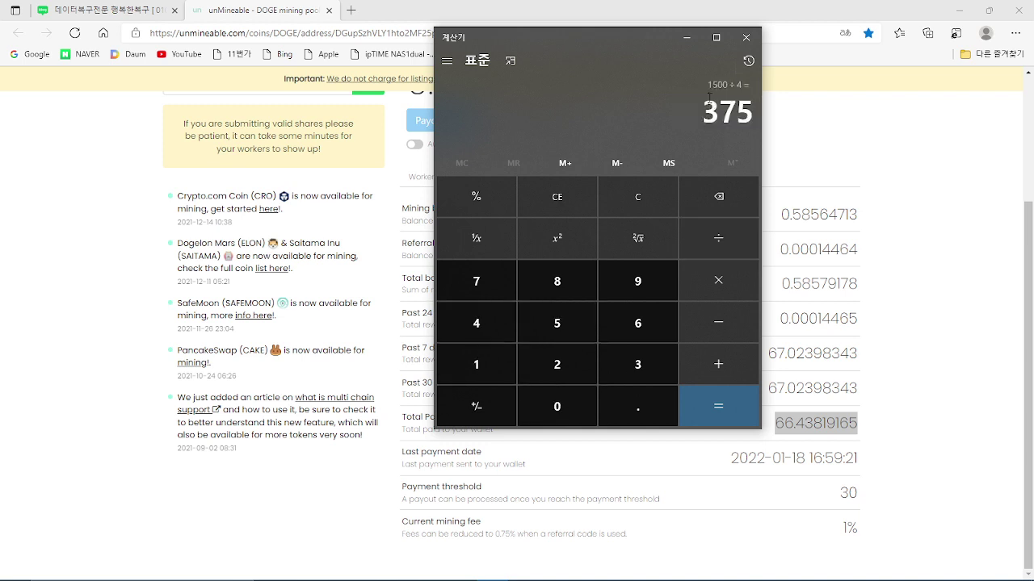
pyautogui.click(735, 42)
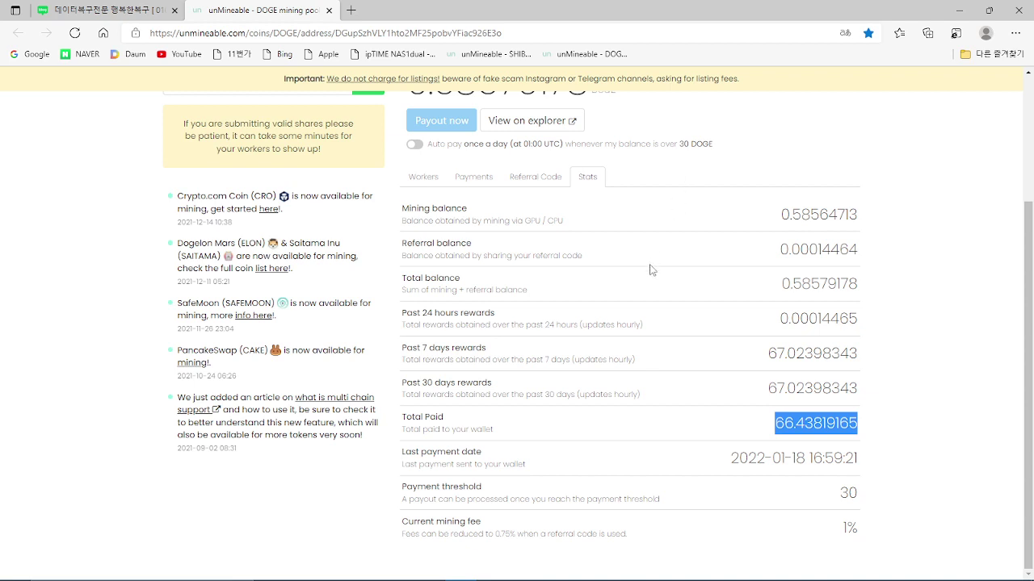
# - Examine the DOGE address's auto-pay threshold, pending balance and mining reward stats
pyautogui.click(749, 435)
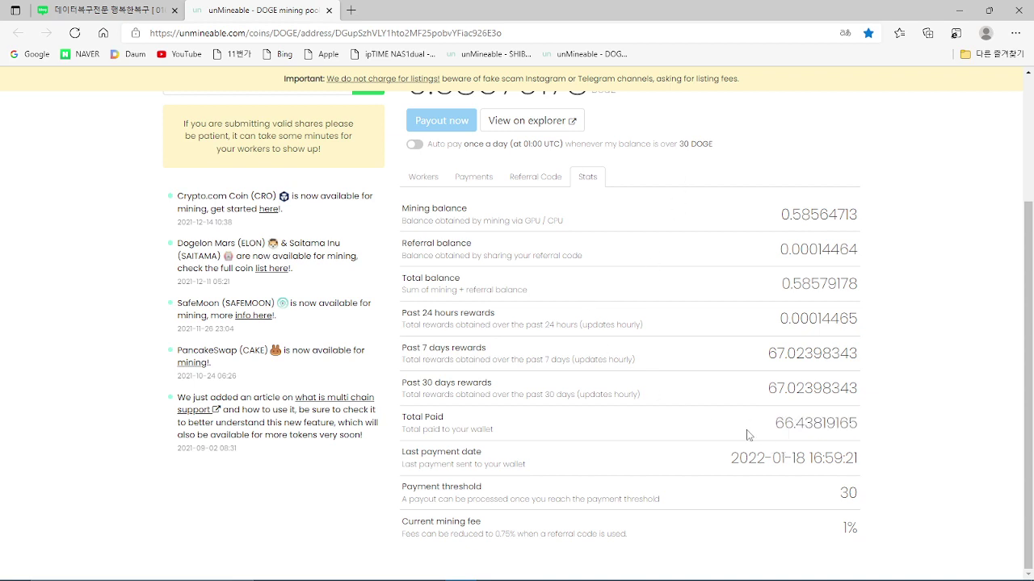
pyautogui.scroll(1, 679, 442)
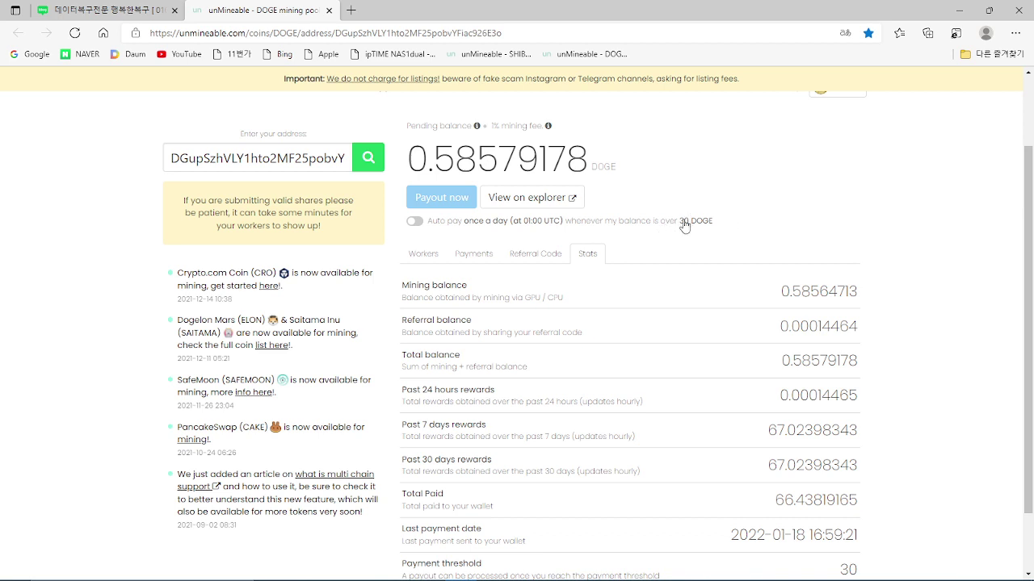
pyautogui.scroll(-1, 684, 226)
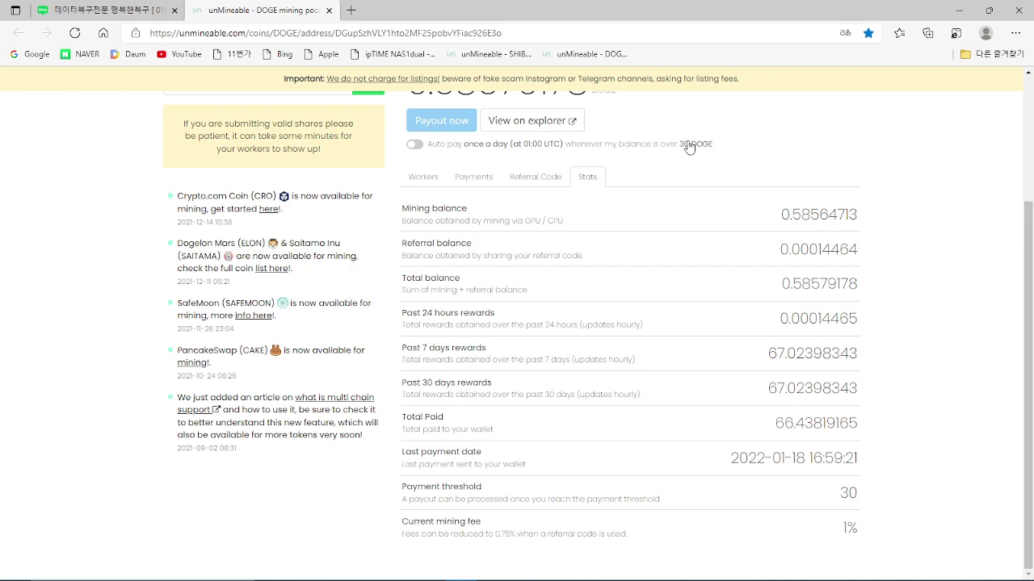
pyautogui.scroll(3, 689, 147)
pyautogui.scroll(-3, 564, 307)
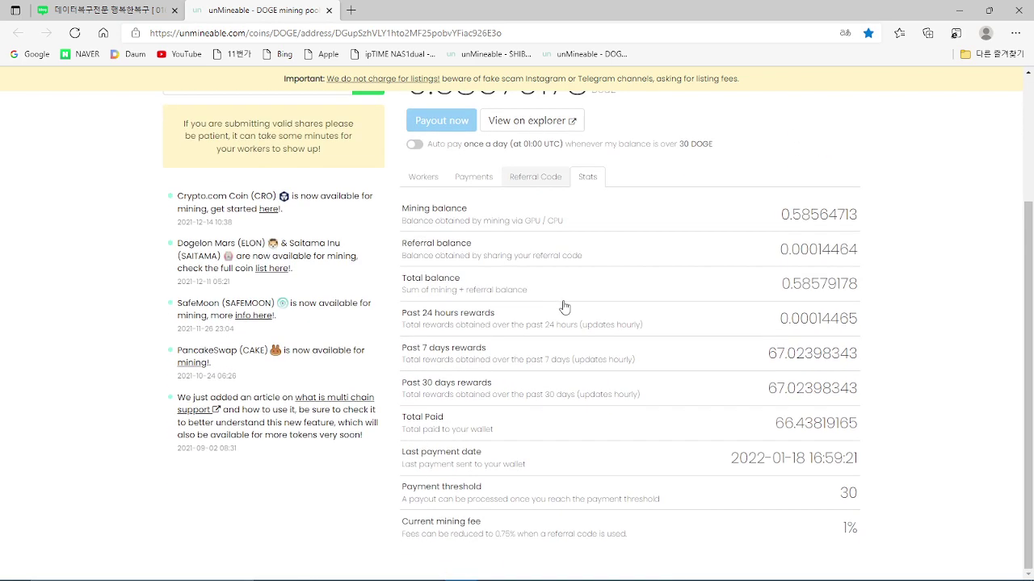
pyautogui.scroll(3, 563, 301)
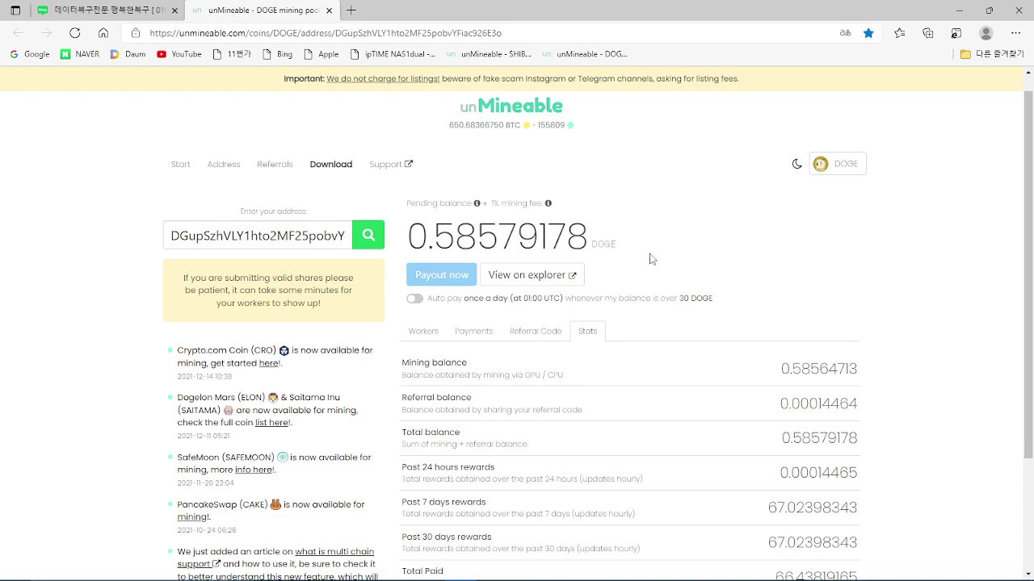
pyautogui.scroll(-2, 656, 274)
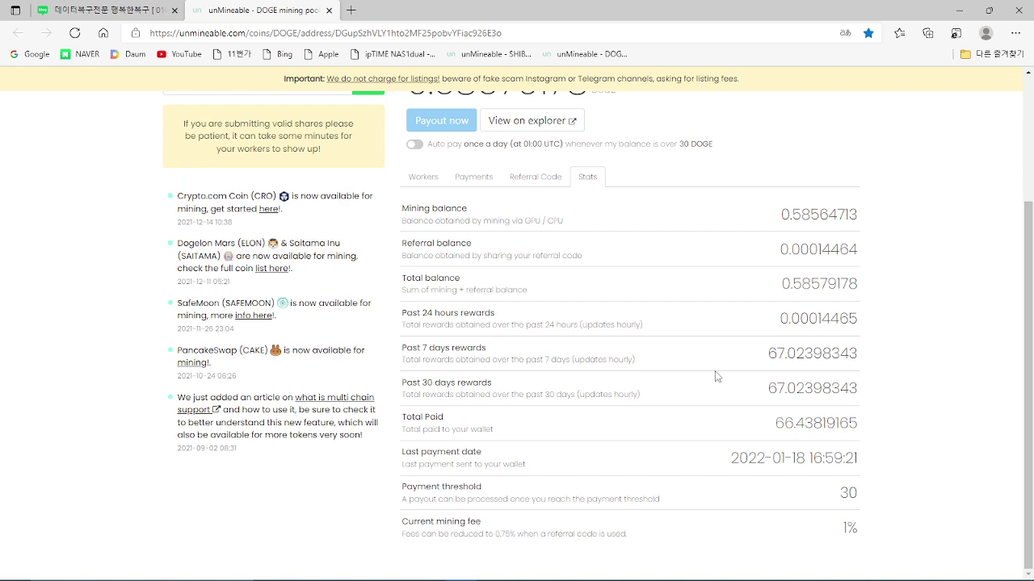
pyautogui.scroll(2, 710, 355)
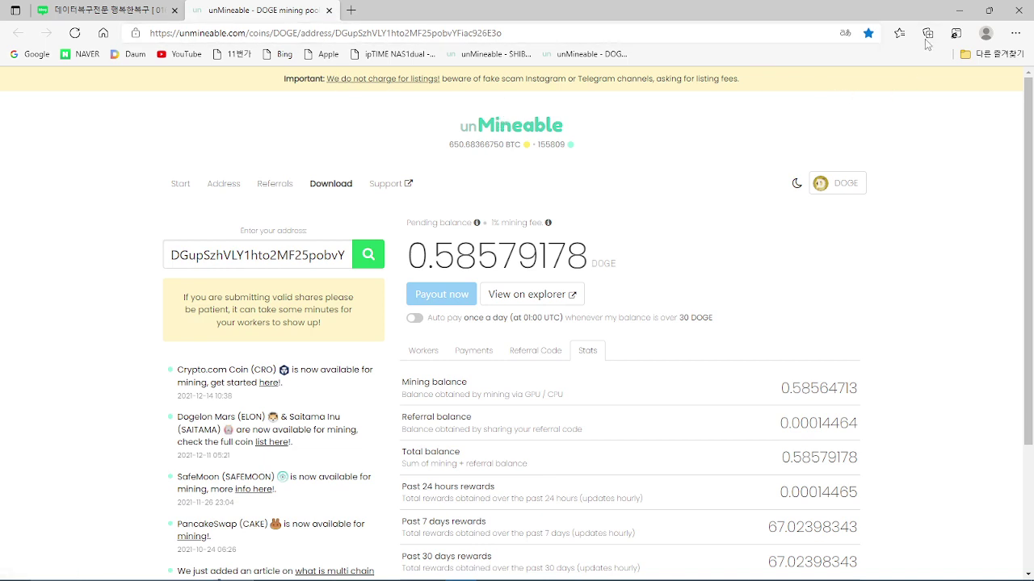
# - Open the saved SHIB mining pool address page from the favorites and show its mining stats
pyautogui.click(899, 34)
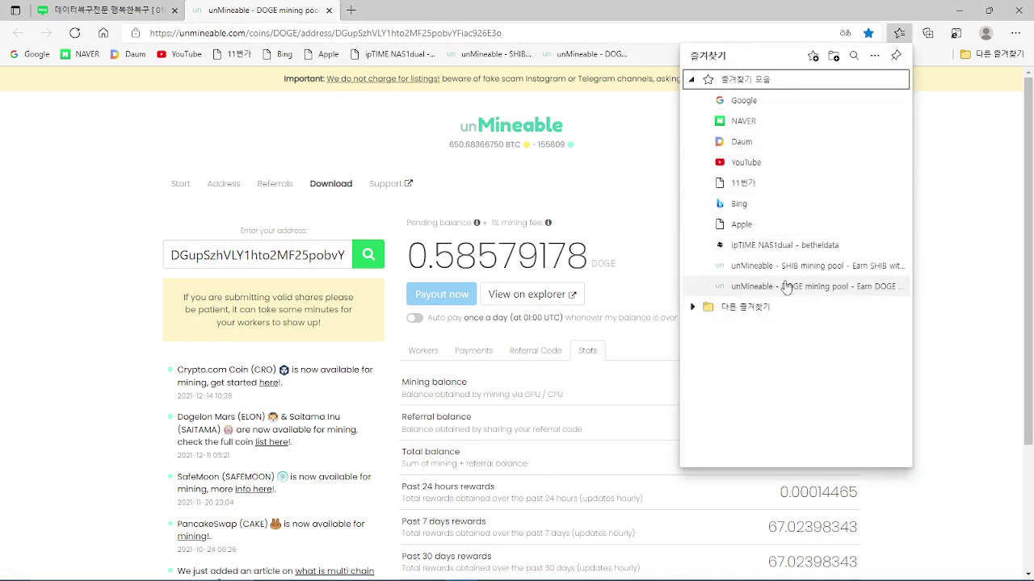
pyautogui.click(729, 267)
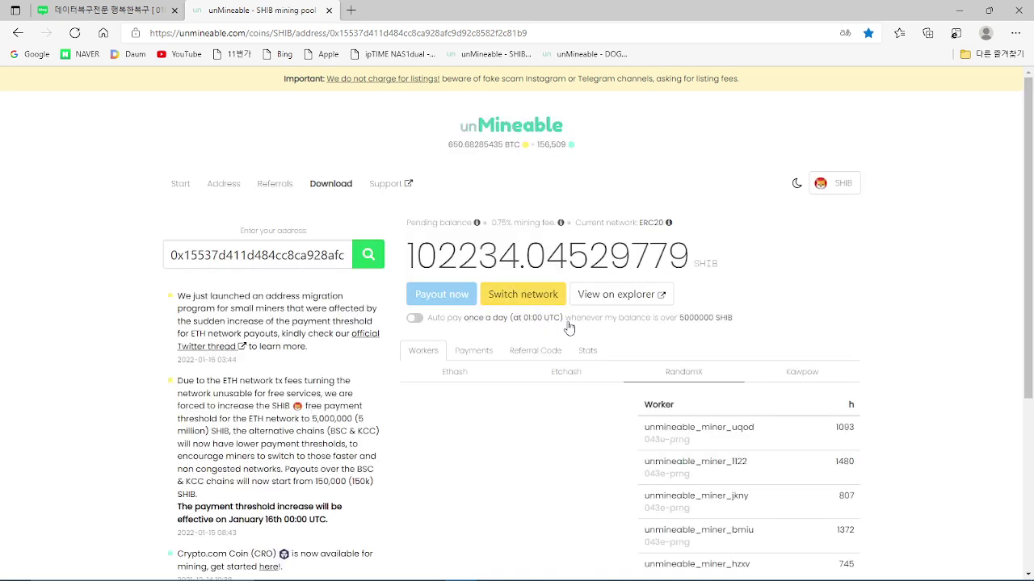
pyautogui.click(582, 350)
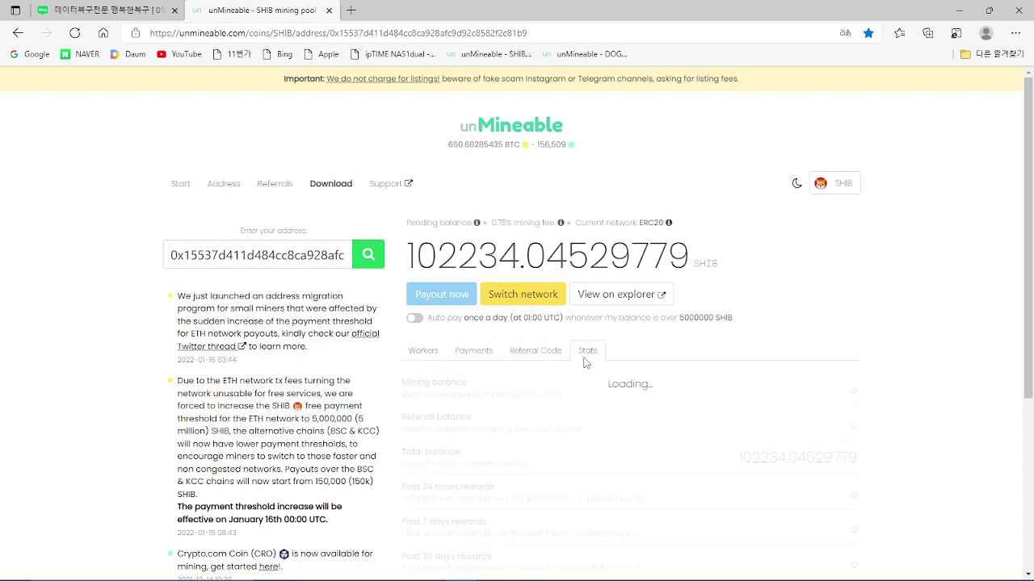
pyautogui.scroll(-2, 587, 370)
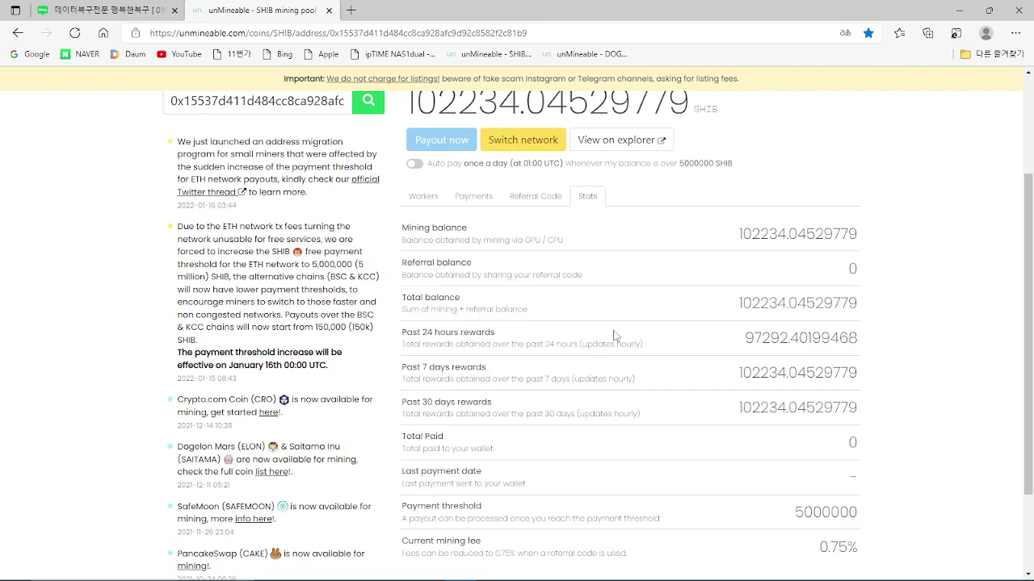
# - Highlight the SHIB address's past 24 hours rewards, then clear the highlight
pyautogui.moveTo(406, 336); pyautogui.dragTo(876, 349)
pyautogui.click(881, 339)
pyautogui.moveTo(729, 351); pyautogui.dragTo(888, 339)
pyautogui.click(837, 346)
# - Open the calculator and compute 0.035 × 5000000 to value the SHIB payment threshold
pyautogui.moveTo(598, 574)
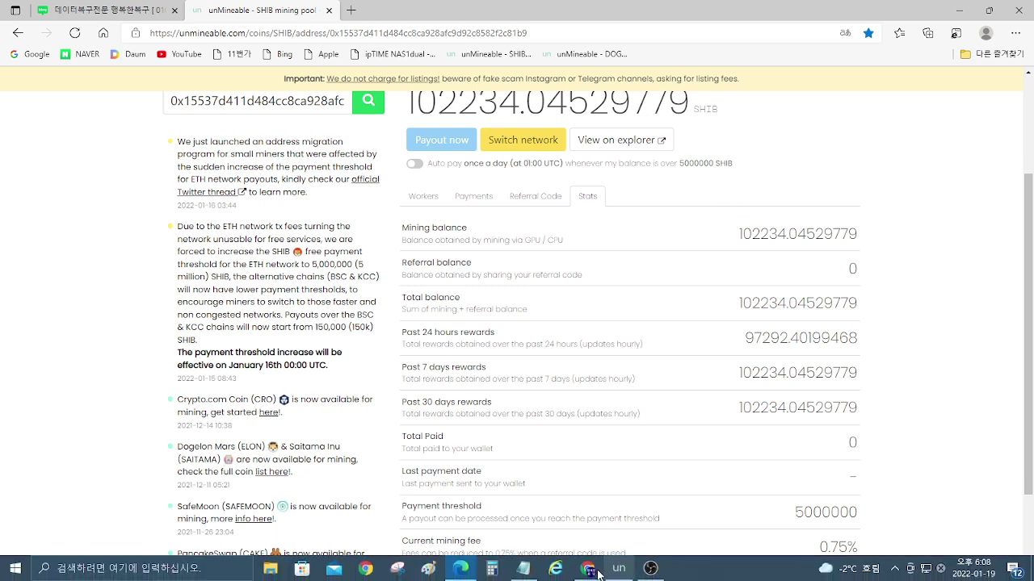
pyautogui.click(491, 568)
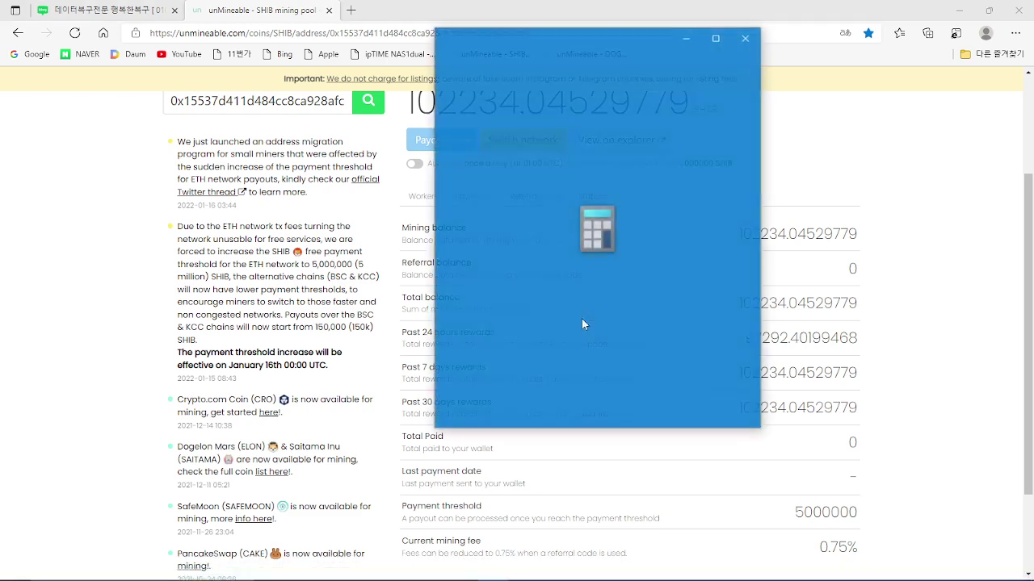
pyautogui.write('0.0')
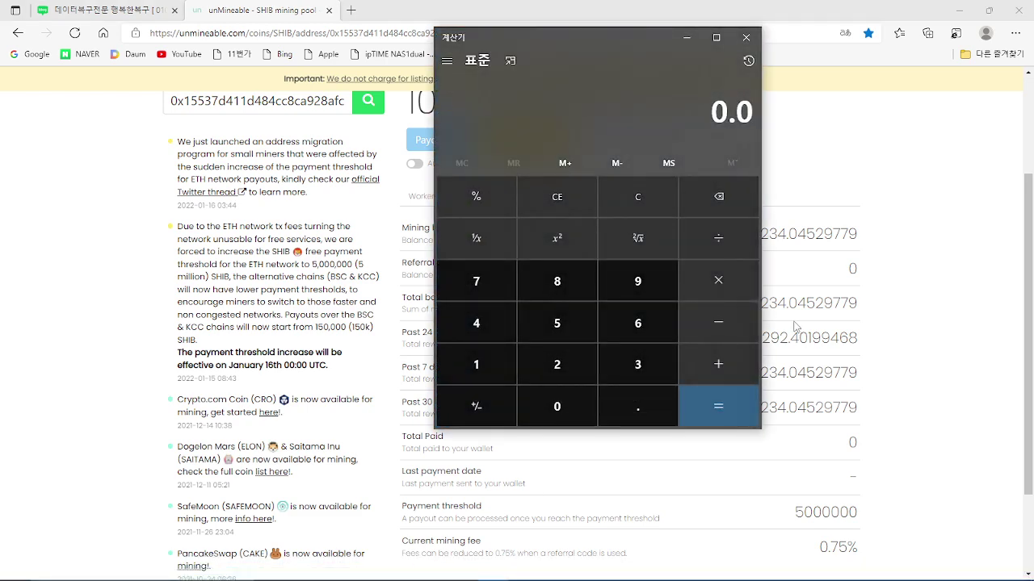
pyautogui.write('35')
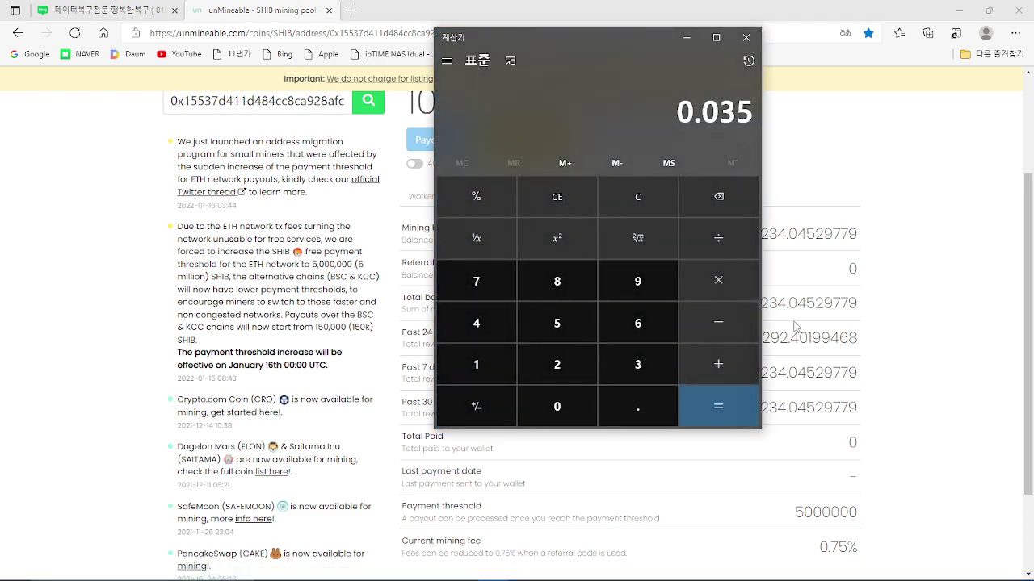
pyautogui.write('*500000')
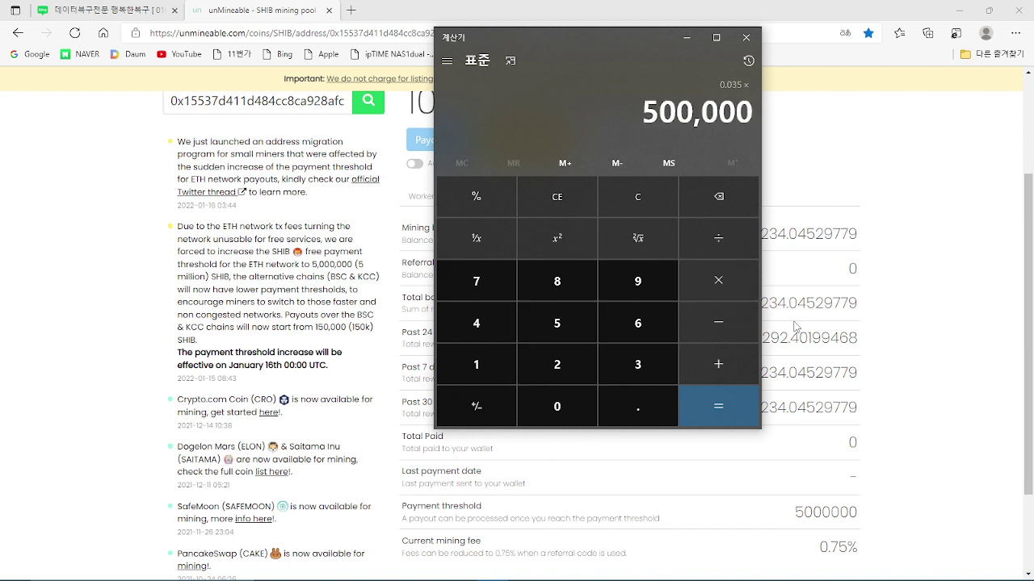
pyautogui.write('0')
pyautogui.press('Return')
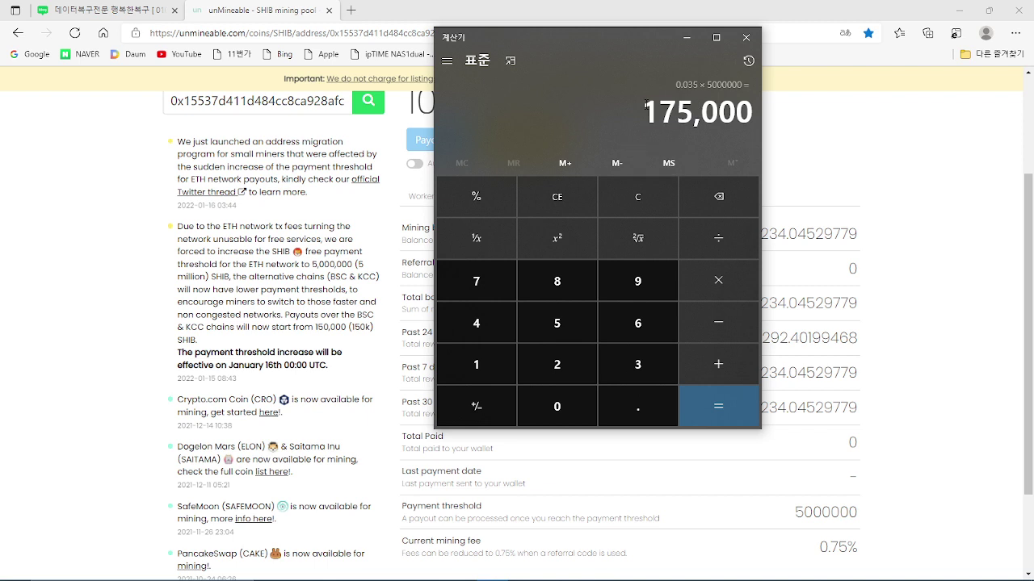
# - Divide the calculated SHIB threshold value by 50 and close the calculator
pyautogui.write('/50')
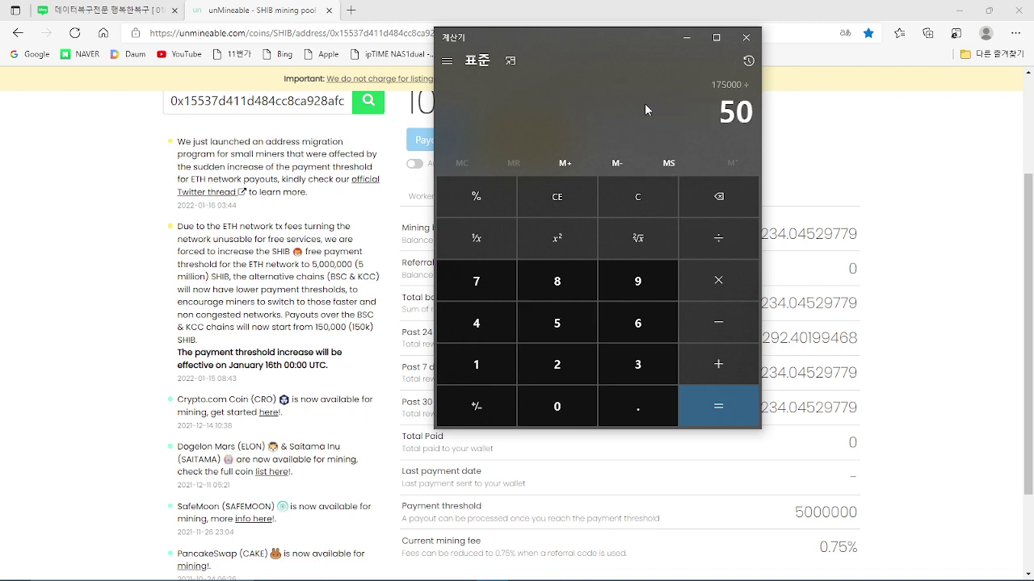
pyautogui.press('Return')
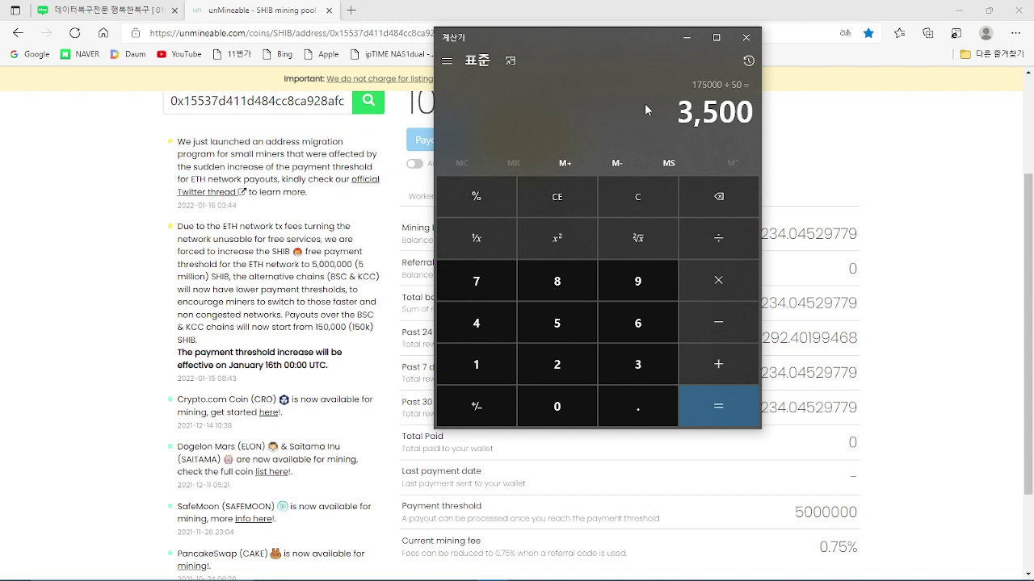
pyautogui.click(746, 37)
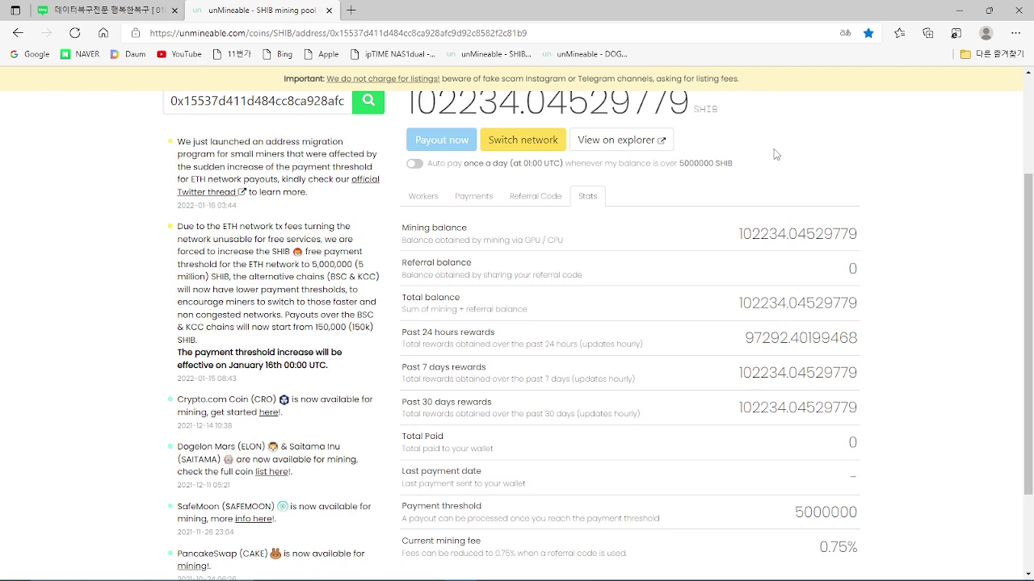
# - Review the SHIB address's pending balance, rewards, payment threshold and mining fee
pyautogui.scroll(3, 776, 154)
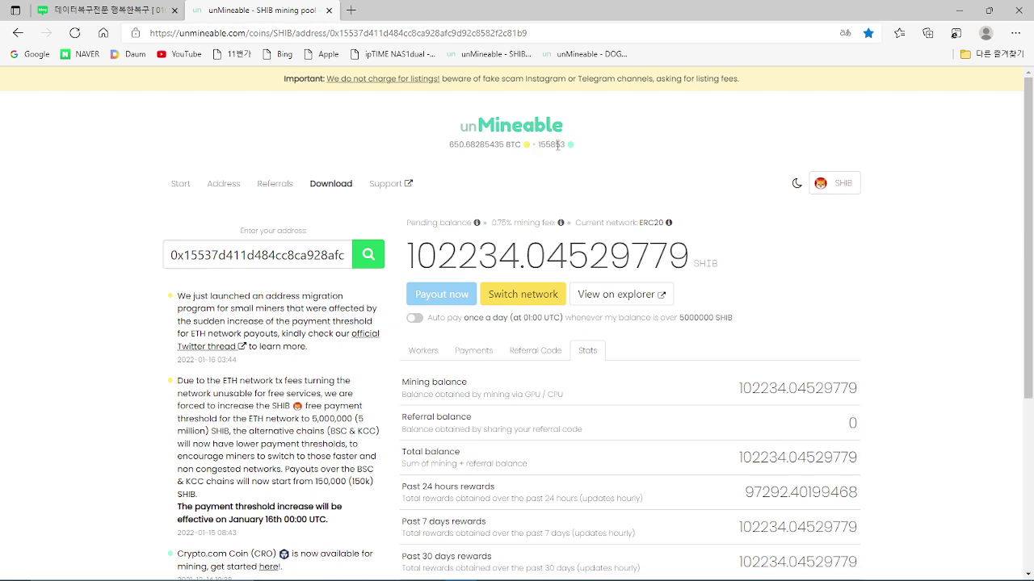
pyautogui.scroll(-1, 816, 301)
pyautogui.scroll(-3, 772, 315)
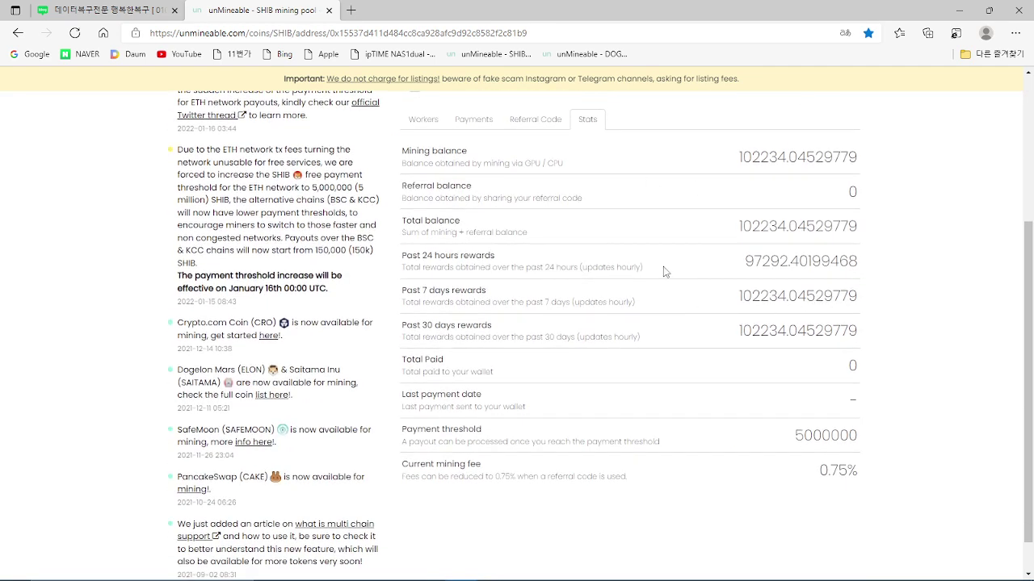
pyautogui.scroll(2, 646, 224)
pyautogui.scroll(2, 642, 219)
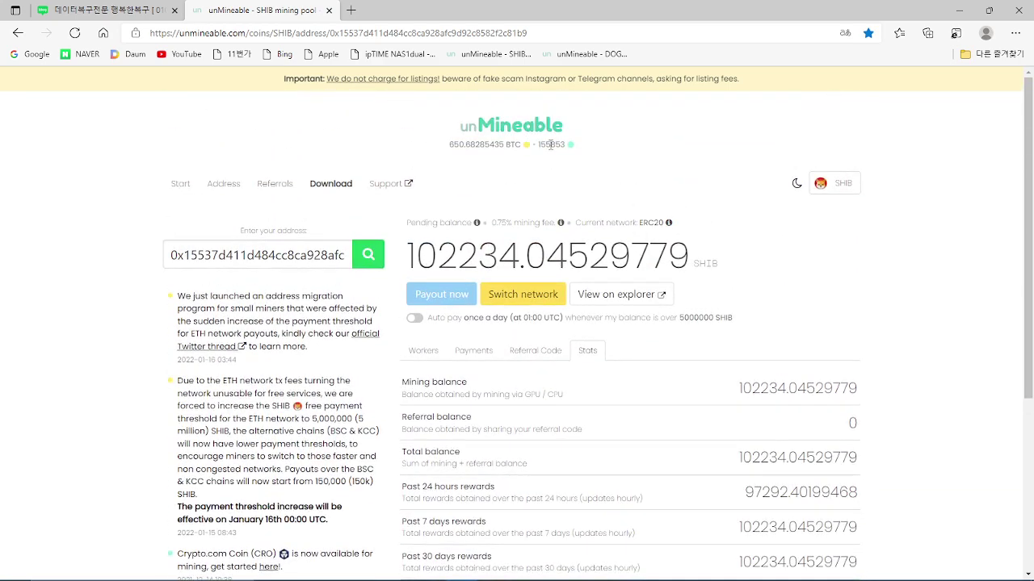
pyautogui.scroll(-3, 571, 250)
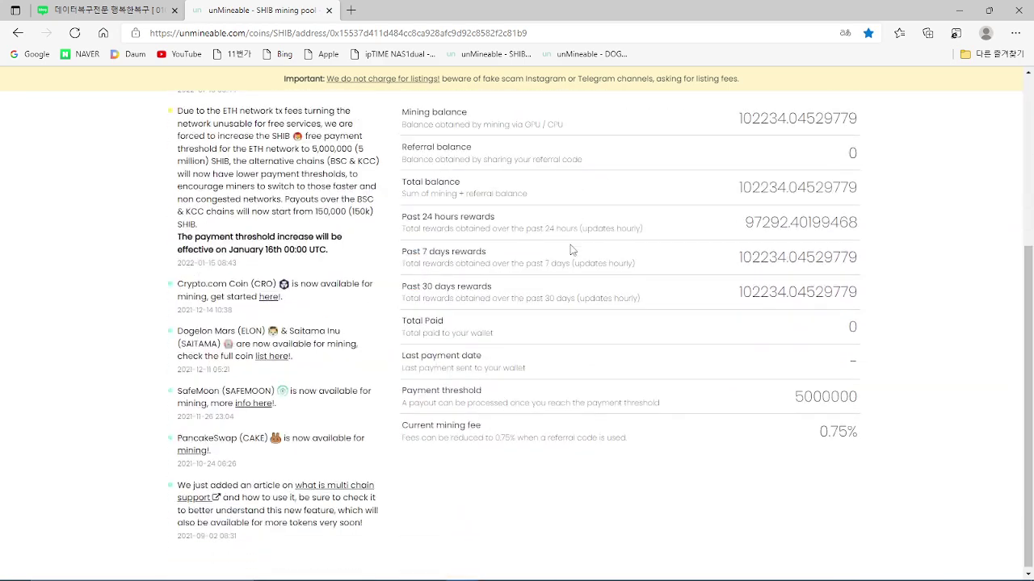
pyautogui.scroll(3, 571, 250)
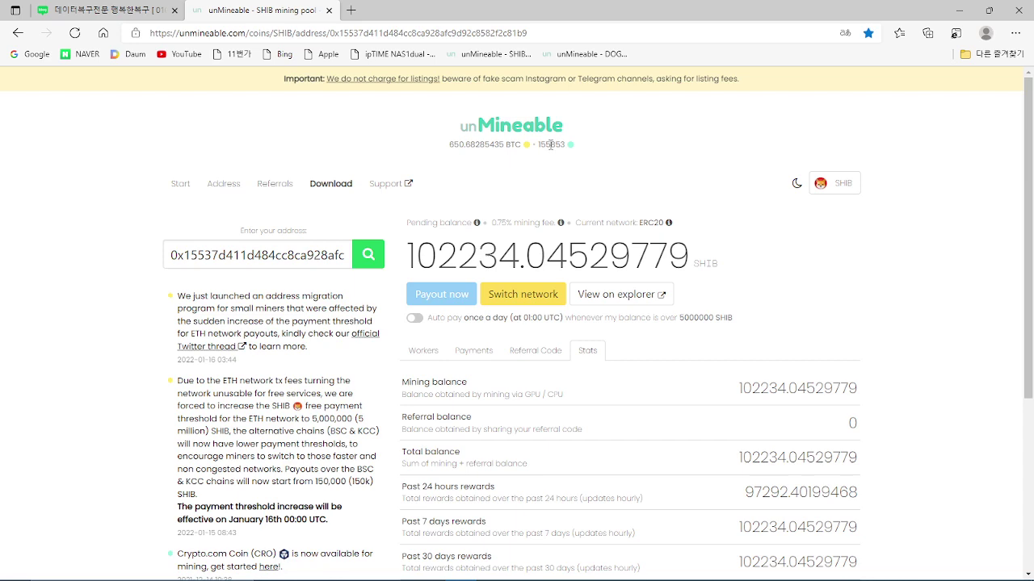
# - Review the SHIB address's rewards and payout statistics once more, and close the pool stats page
pyautogui.scroll(-3, 650, 252)
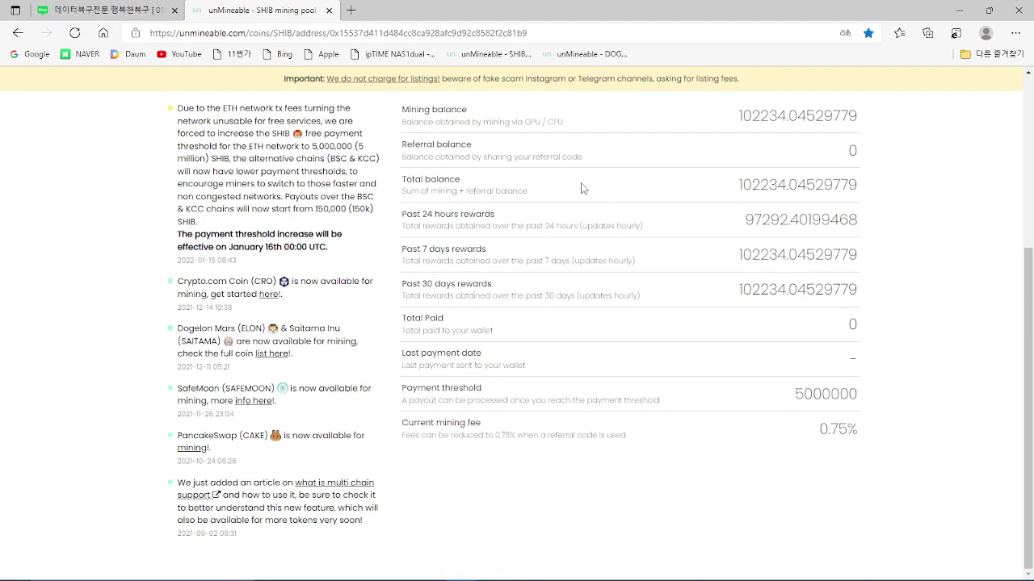
pyautogui.scroll(3, 623, 212)
pyautogui.scroll(-3, 606, 242)
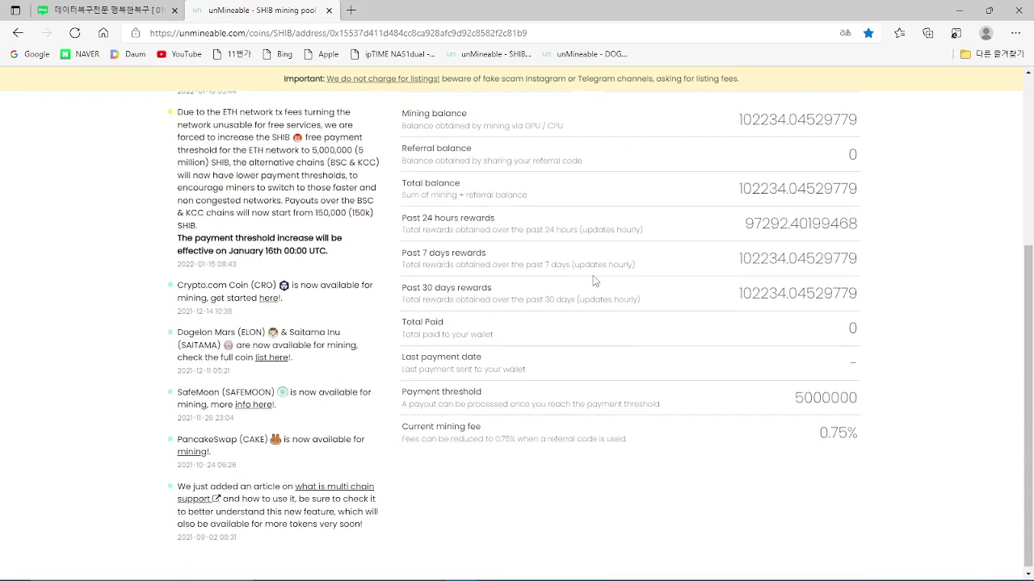
pyautogui.scroll(3, 592, 282)
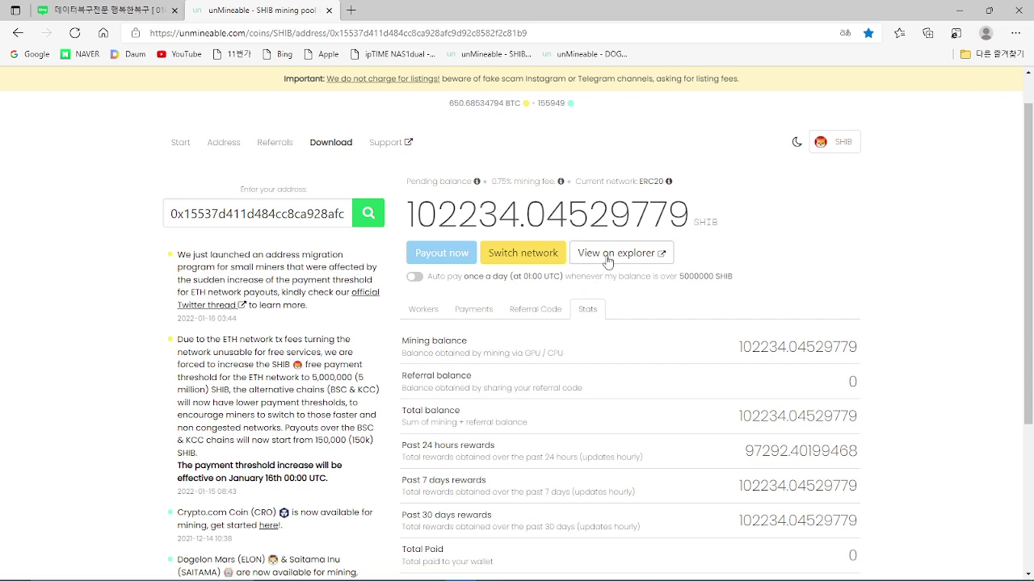
pyautogui.click(328, 11)
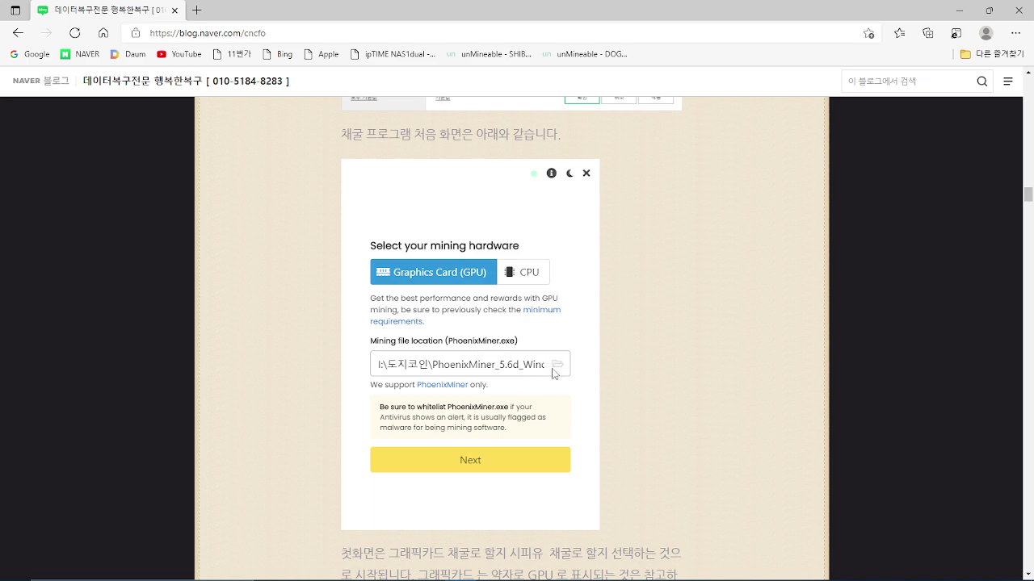
# - Skim the blog guide from the mining hardware selection through the PhoenixMiner download to the coin and address setup section
pyautogui.scroll(-6, 554, 373)
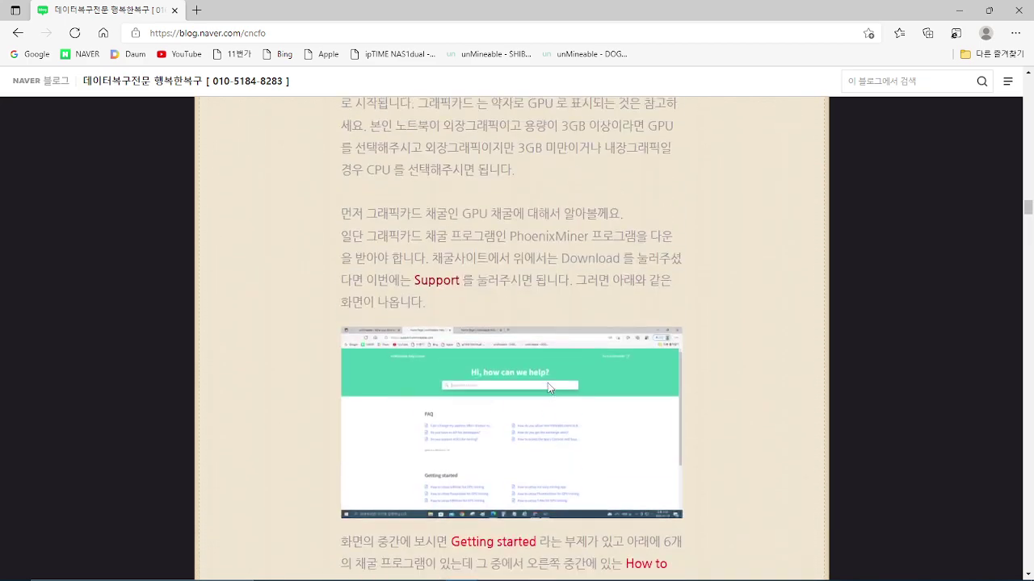
pyautogui.scroll(4, 548, 388)
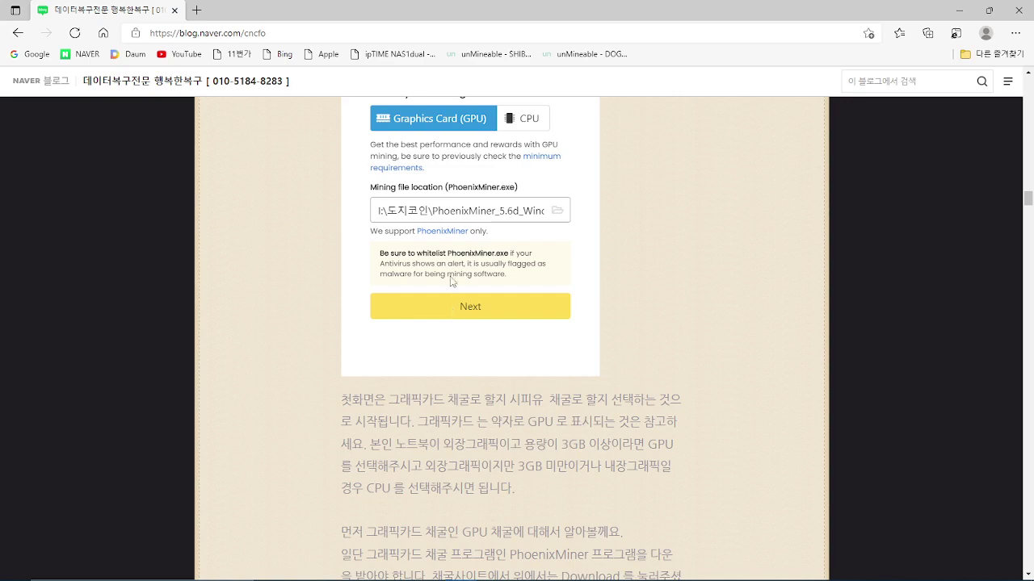
pyautogui.scroll(-7, 472, 315)
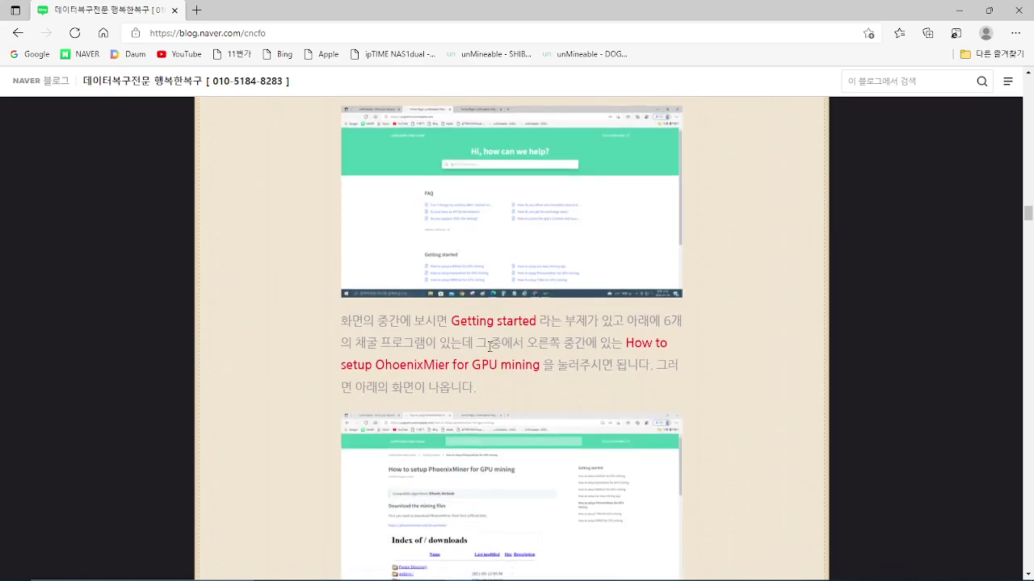
pyautogui.scroll(-20, 490, 349)
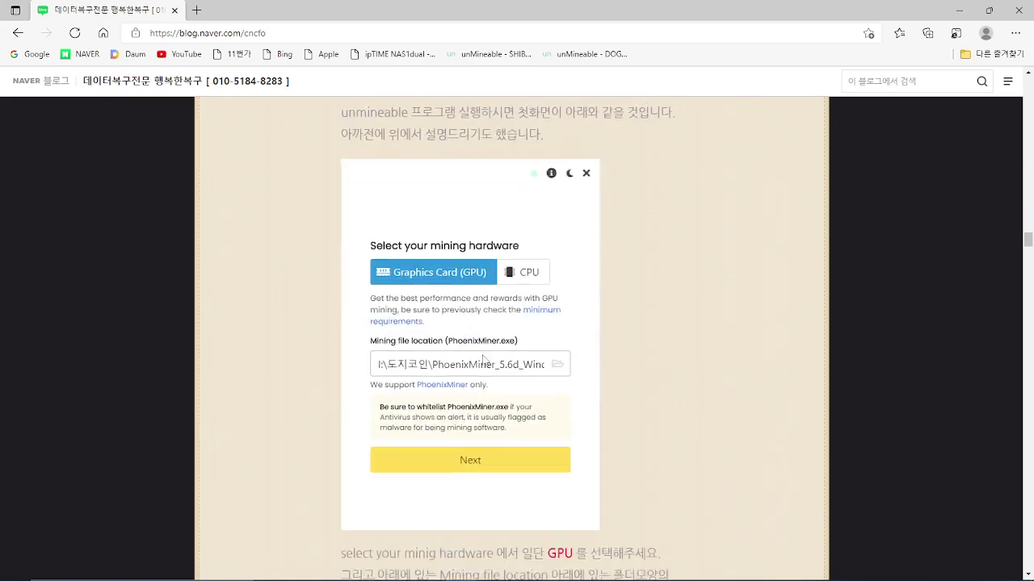
pyautogui.scroll(-8, 480, 367)
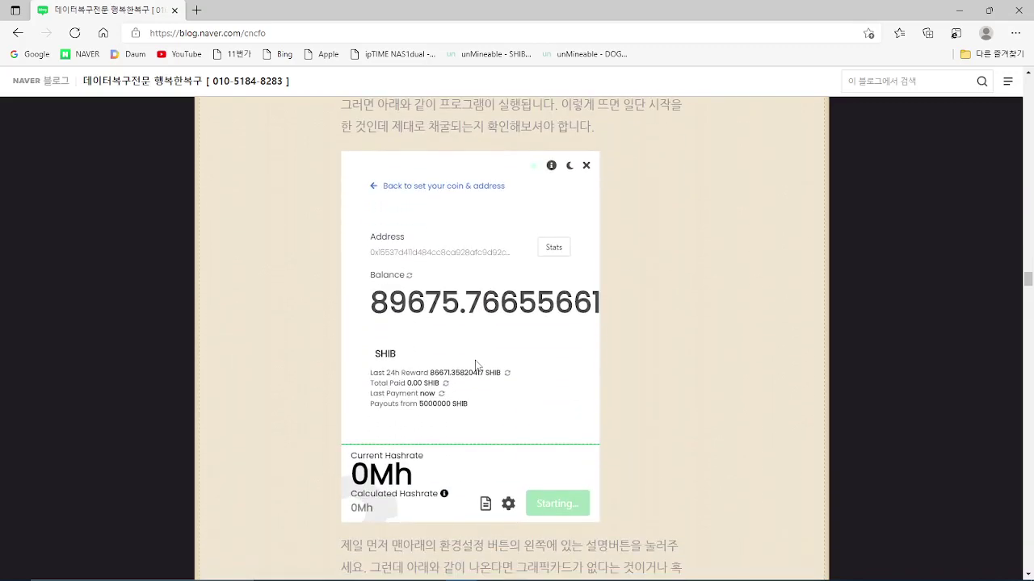
pyautogui.scroll(4, 477, 353)
pyautogui.middleClick(477, 352)
pyautogui.scroll(3, 476, 353)
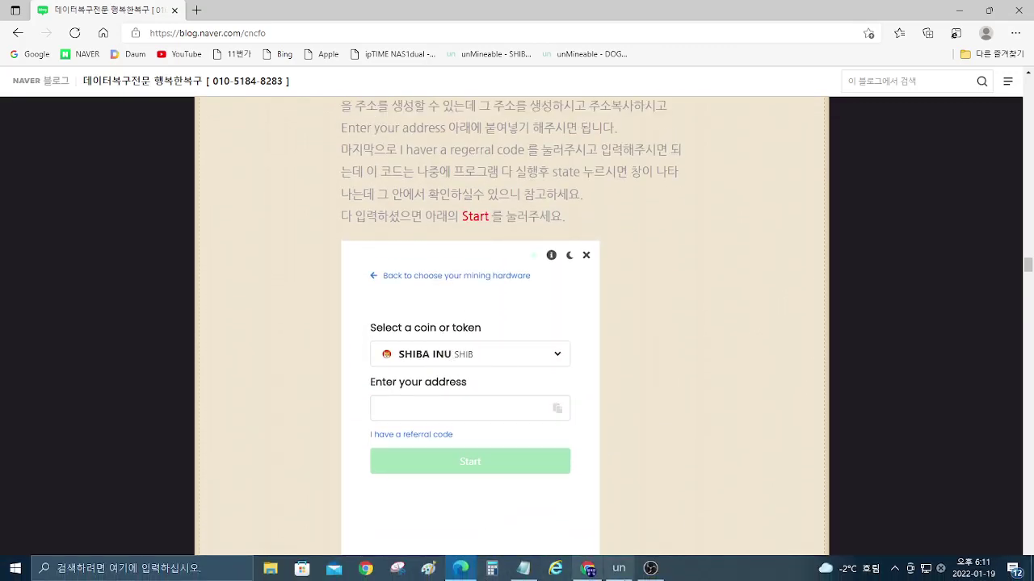
# - Switch to the unMineable miner and check its SHIBA INU wallet address and referral code, highlighting the code briefly
pyautogui.click(619, 567)
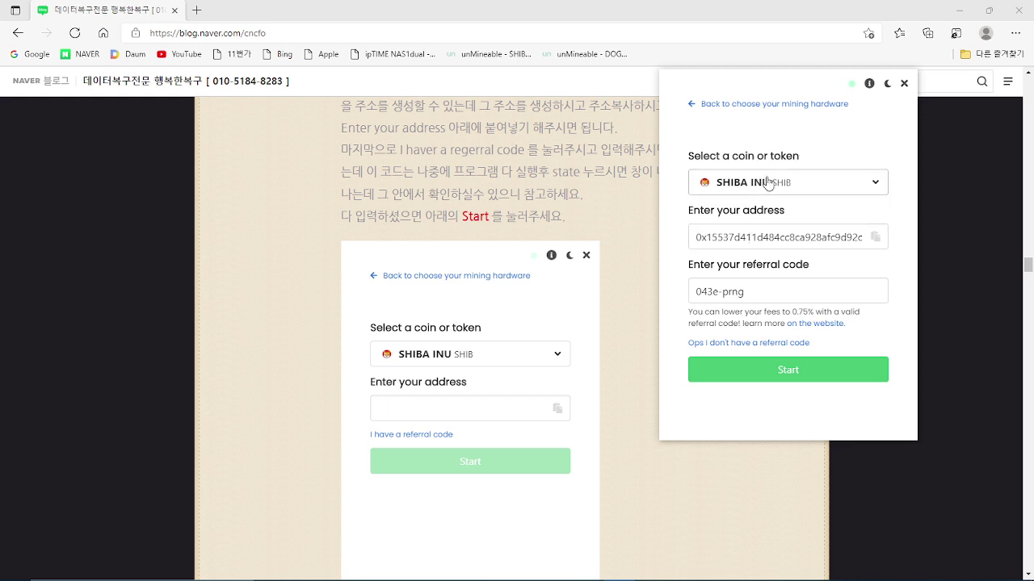
pyautogui.click(759, 233)
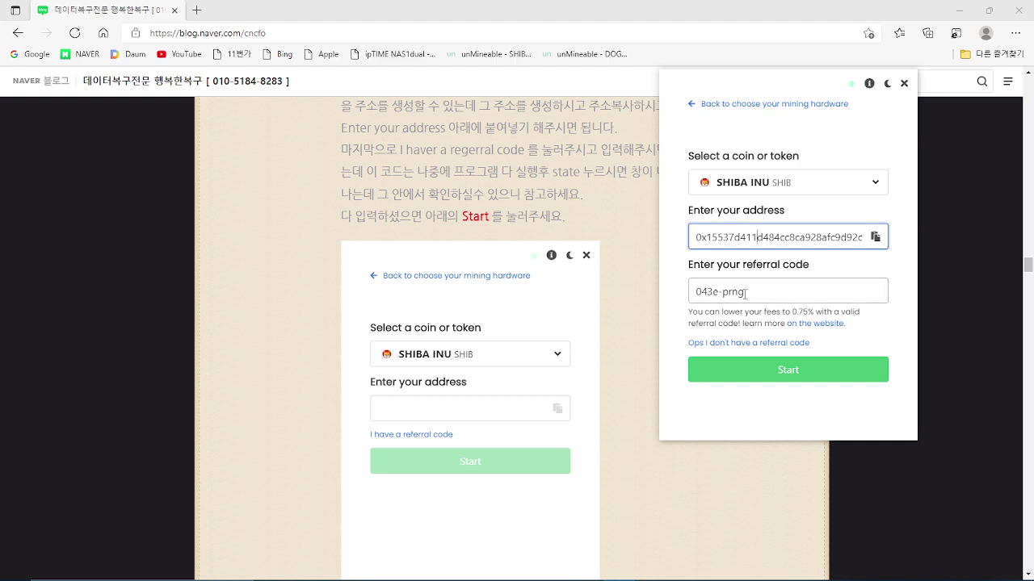
pyautogui.moveTo(746, 291); pyautogui.dragTo(702, 288)
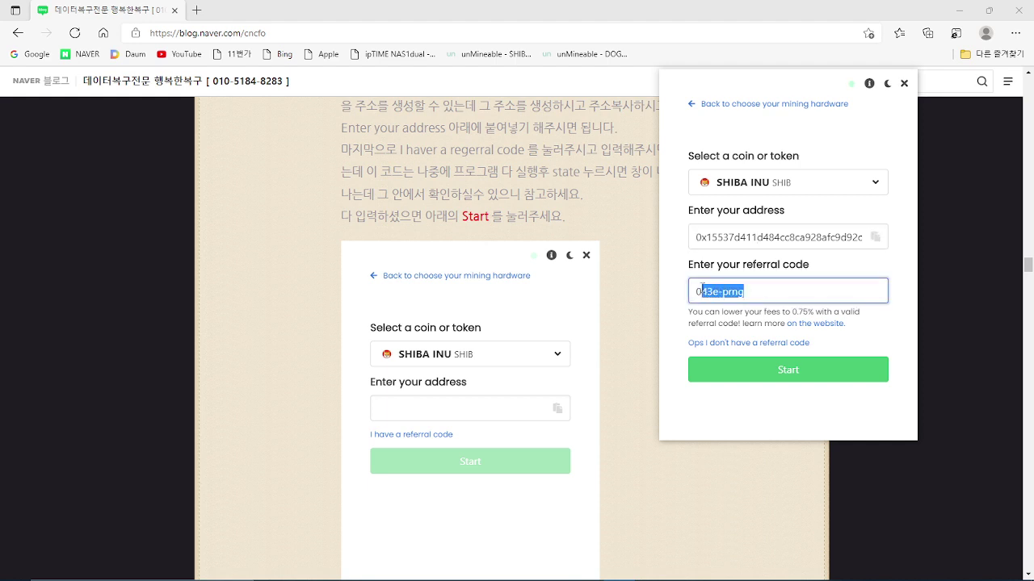
pyautogui.click(764, 265)
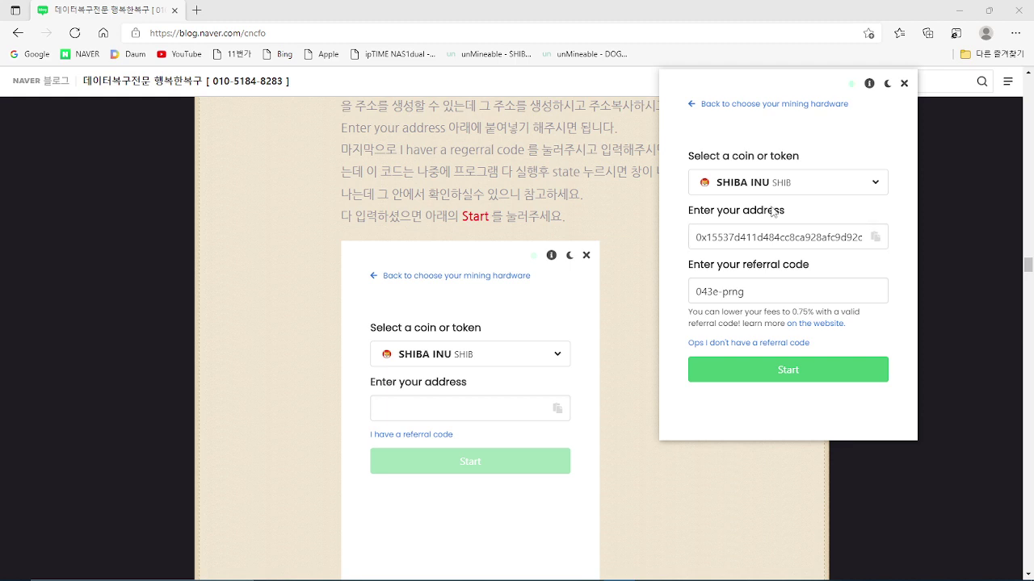
# - Start SHIB mining and check the miner's log, highlighting the CUDA driver line before closing the log
pyautogui.click(795, 372)
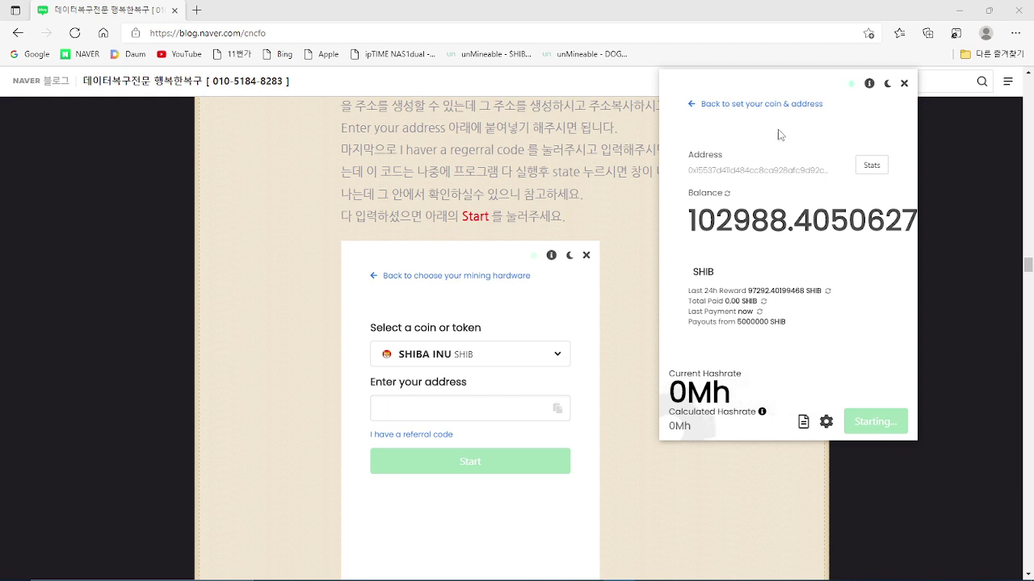
pyautogui.click(803, 422)
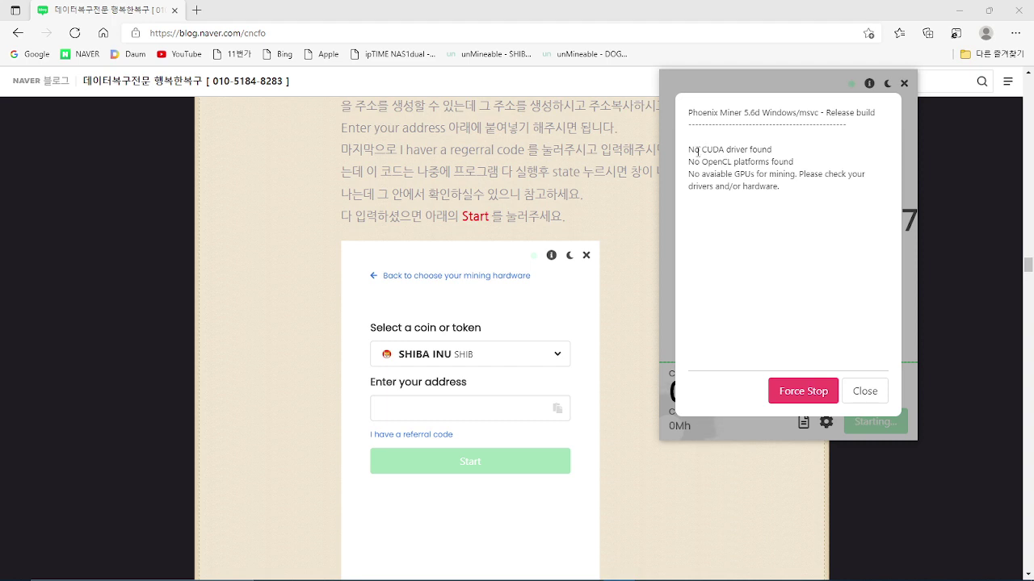
pyautogui.moveTo(690, 151); pyautogui.dragTo(775, 151)
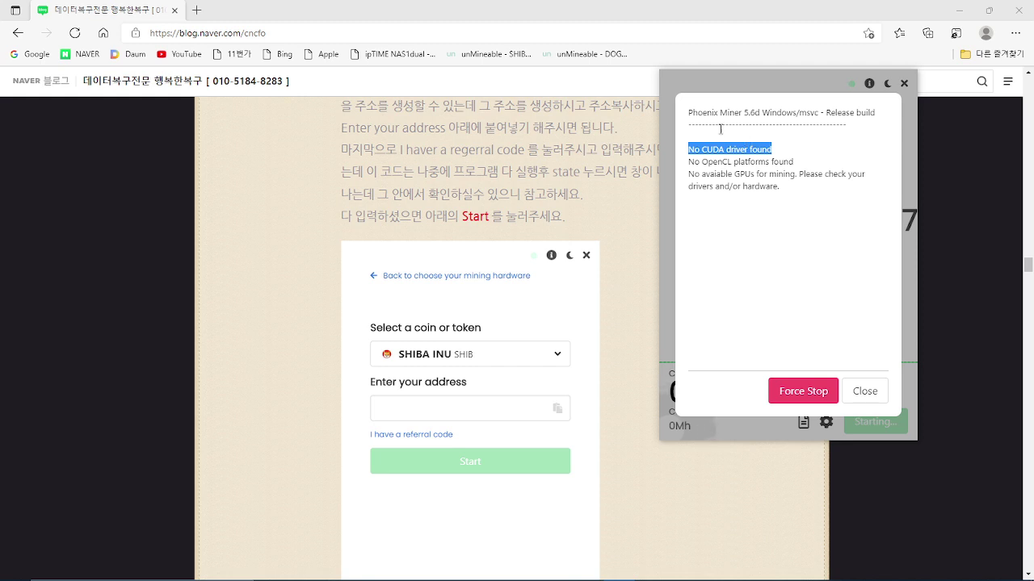
pyautogui.click(858, 396)
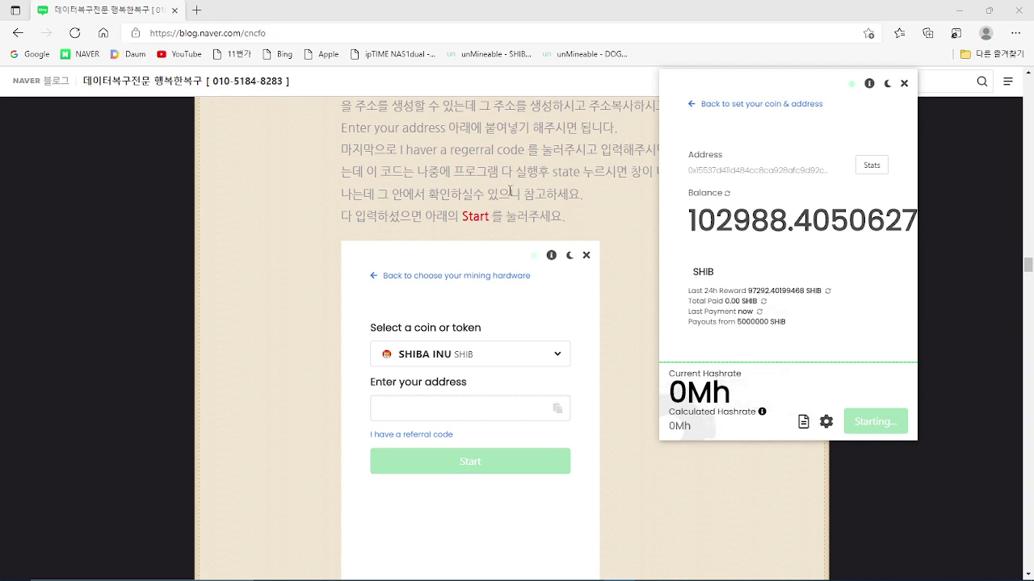
# - Return to the blog guide and compare its sample log of a missing graphics card with the log of a working miner
pyautogui.click(577, 191)
pyautogui.scroll(-4, 627, 281)
pyautogui.scroll(-15, 631, 287)
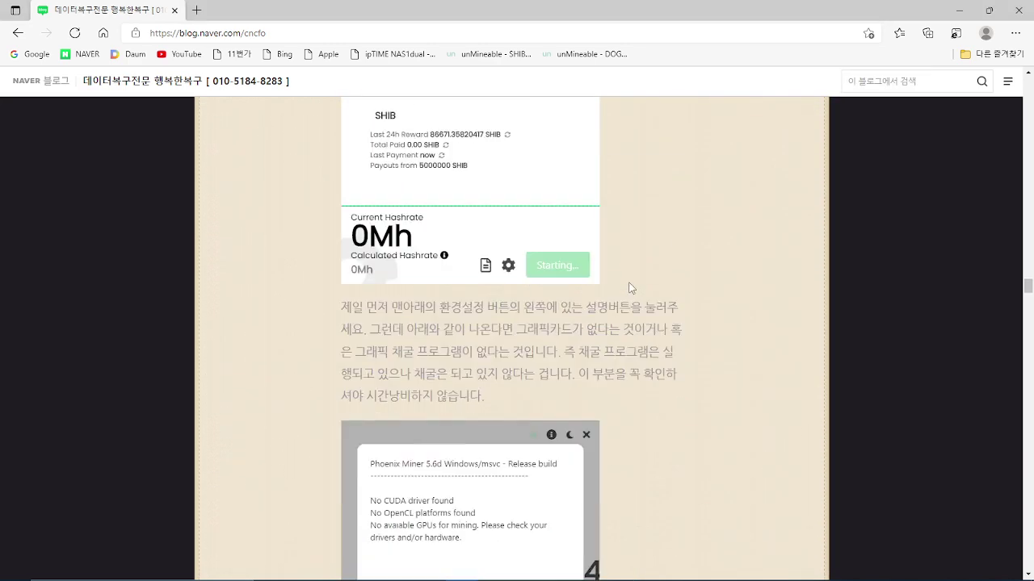
pyautogui.scroll(4, 628, 286)
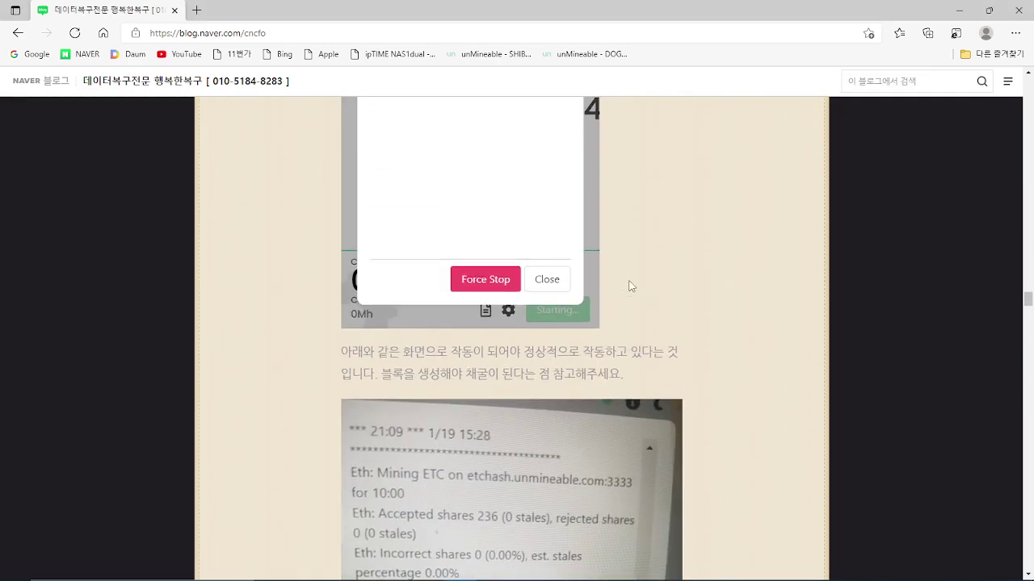
pyautogui.scroll(-1, 455, 185)
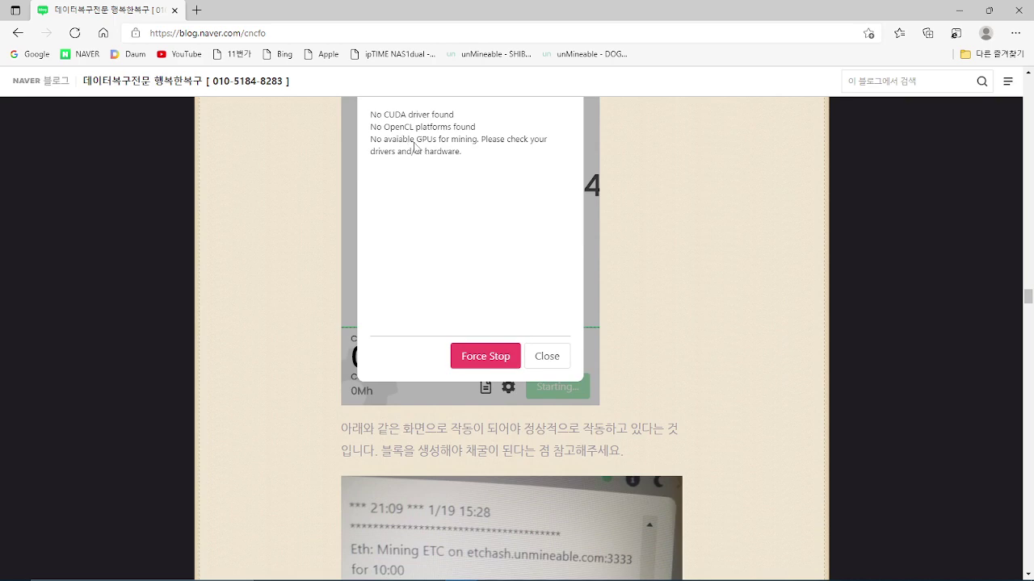
pyautogui.scroll(-5, 419, 149)
pyautogui.scroll(2, 517, 252)
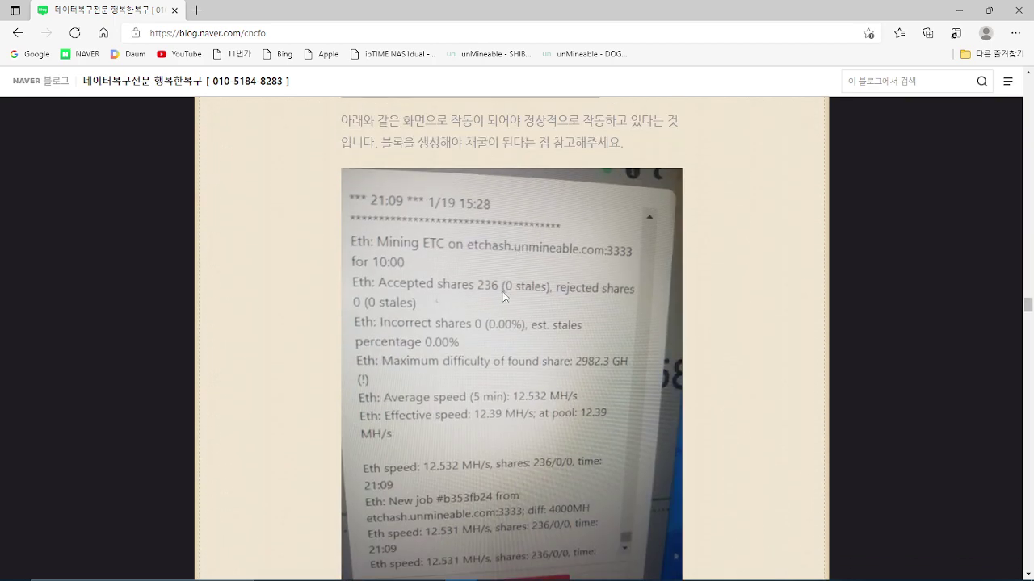
pyautogui.scroll(-1, 521, 309)
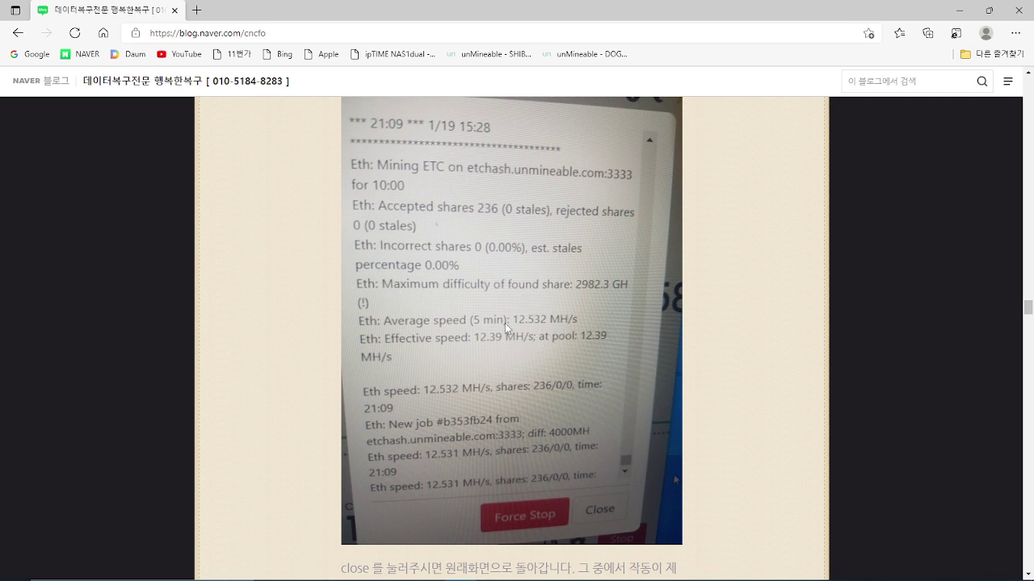
pyautogui.scroll(-1, 511, 360)
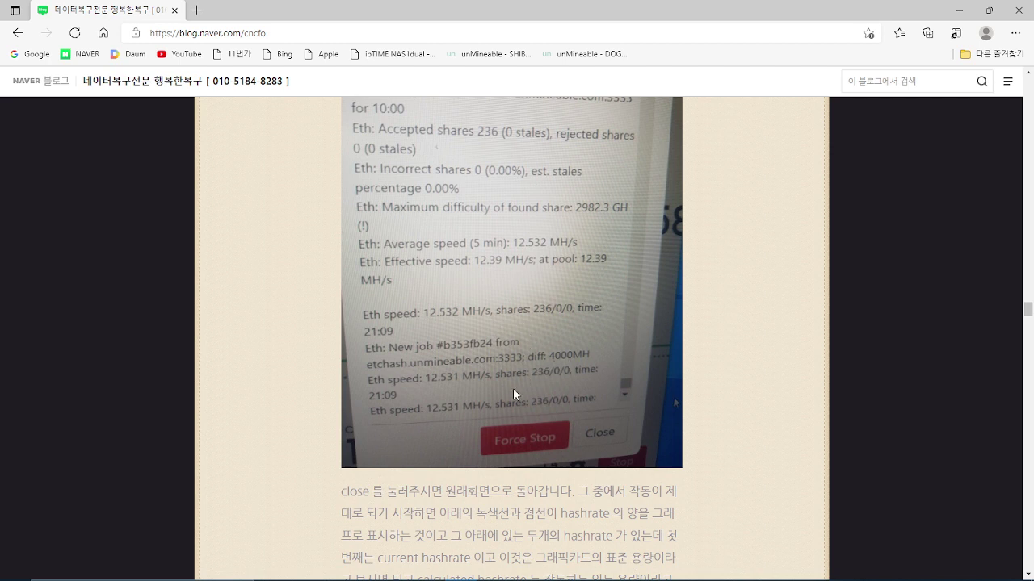
pyautogui.scroll(1, 512, 388)
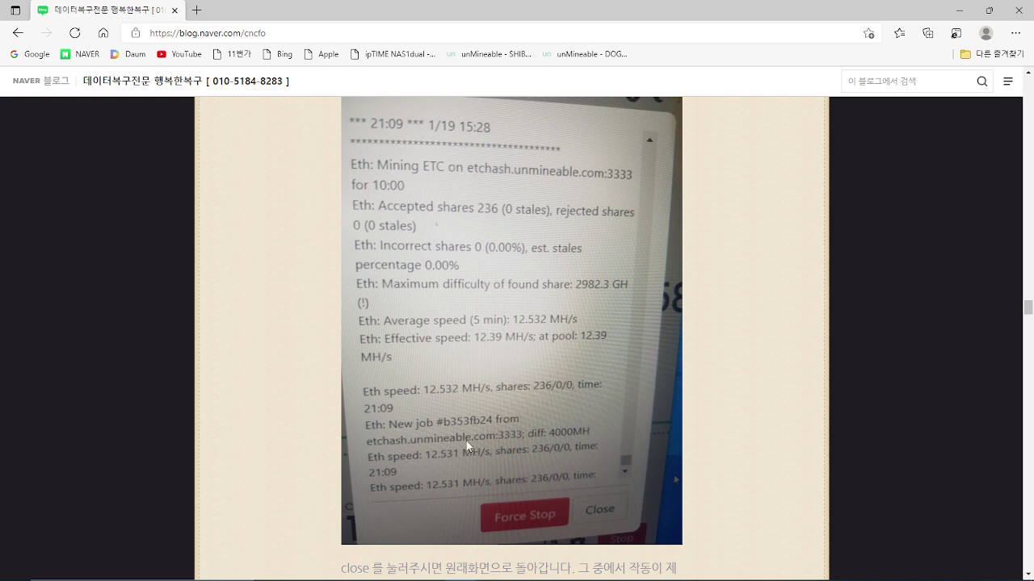
pyautogui.scroll(-1, 466, 441)
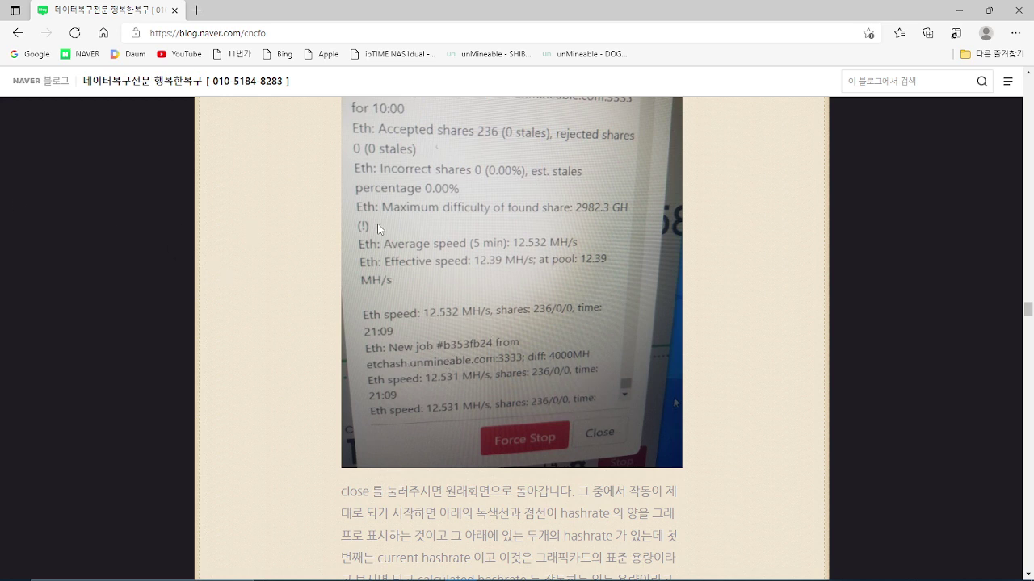
# - Read the guide's explanation of the miner's balance, current and calculated hashrate, and the linked stats page
pyautogui.scroll(-6, 592, 283)
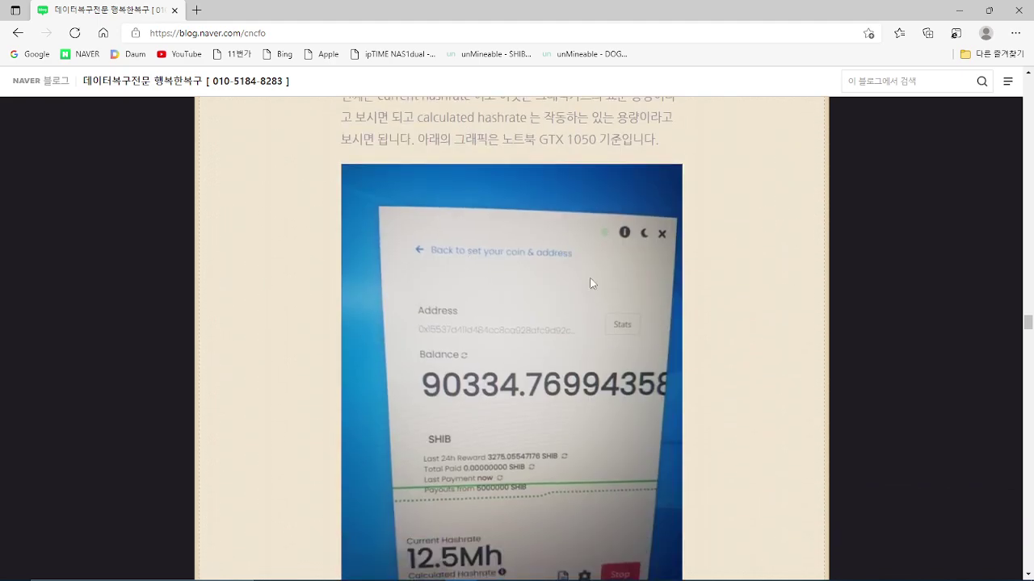
pyautogui.scroll(-2, 511, 399)
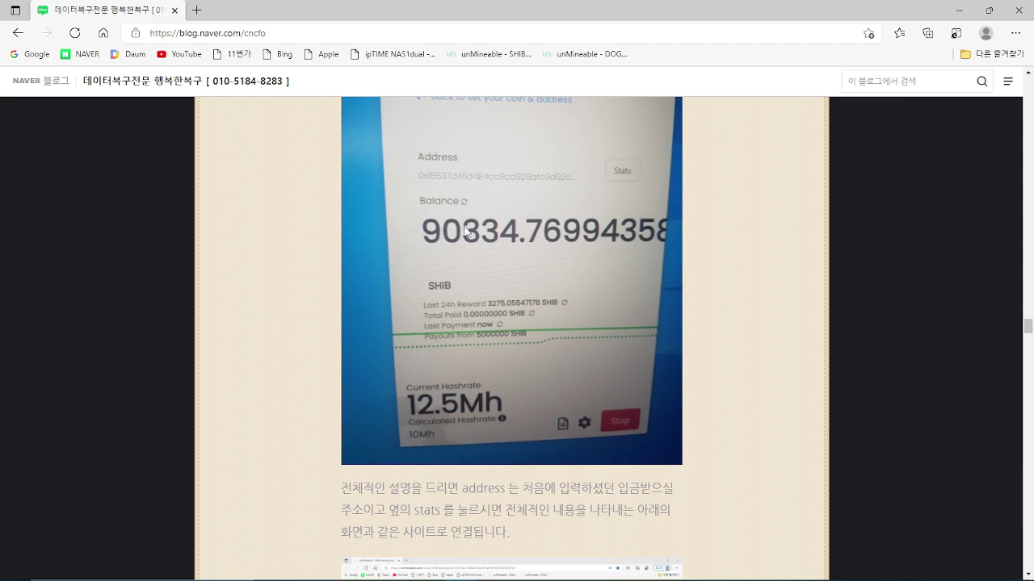
pyautogui.scroll(-3, 464, 231)
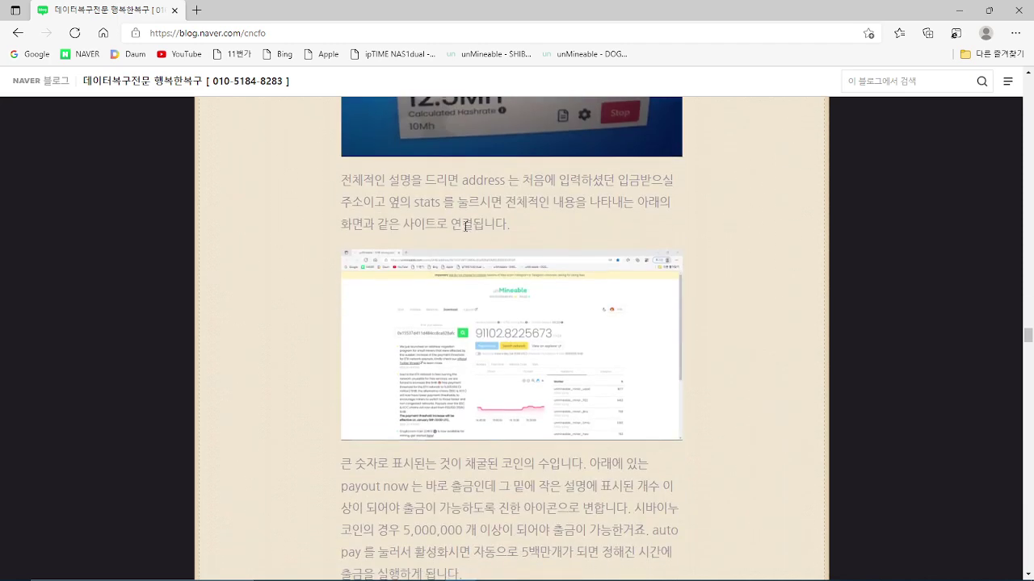
pyautogui.scroll(-4, 466, 232)
pyautogui.scroll(-1, 466, 232)
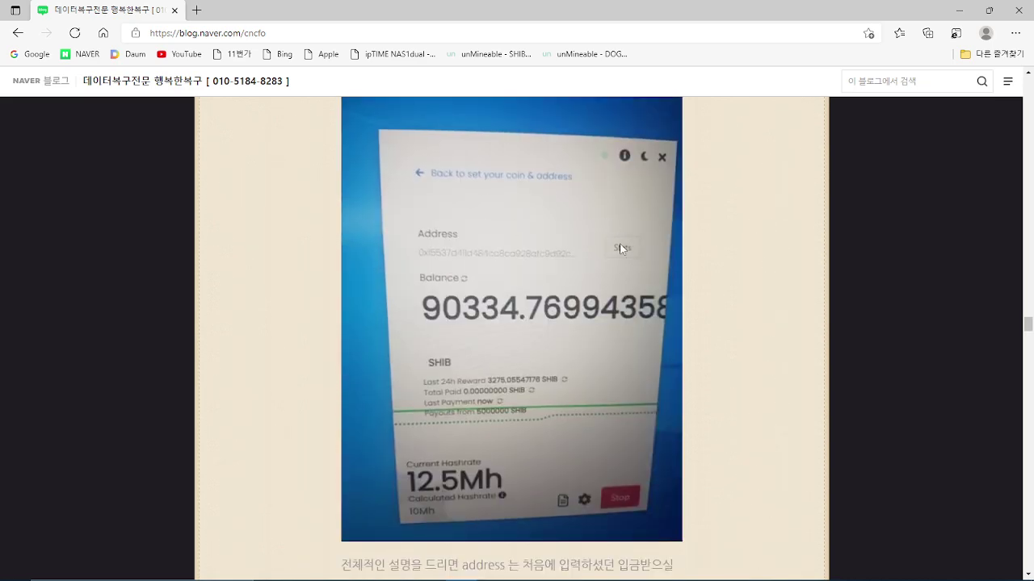
pyautogui.scroll(-6, 267, 256)
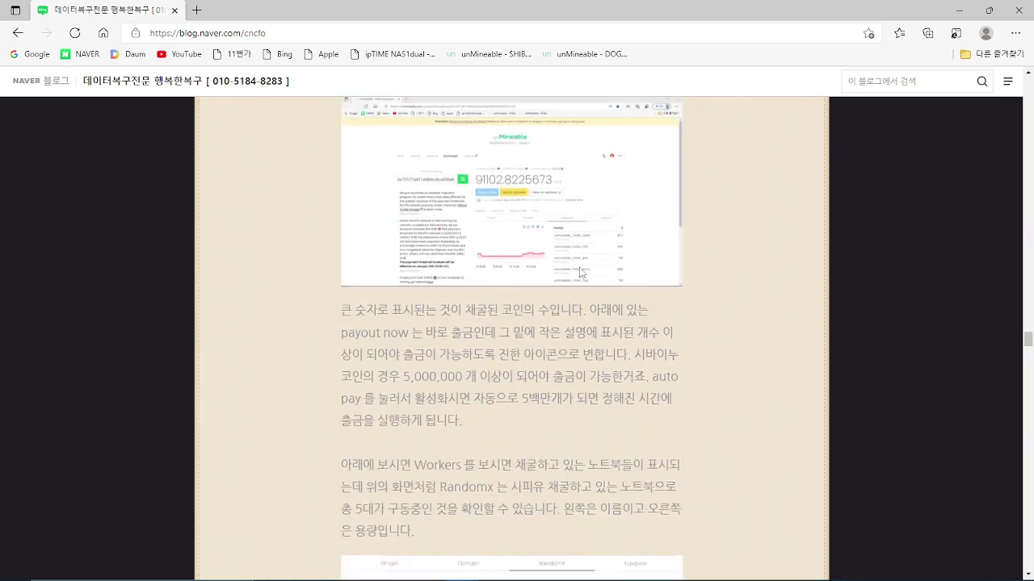
pyautogui.scroll(1, 267, 256)
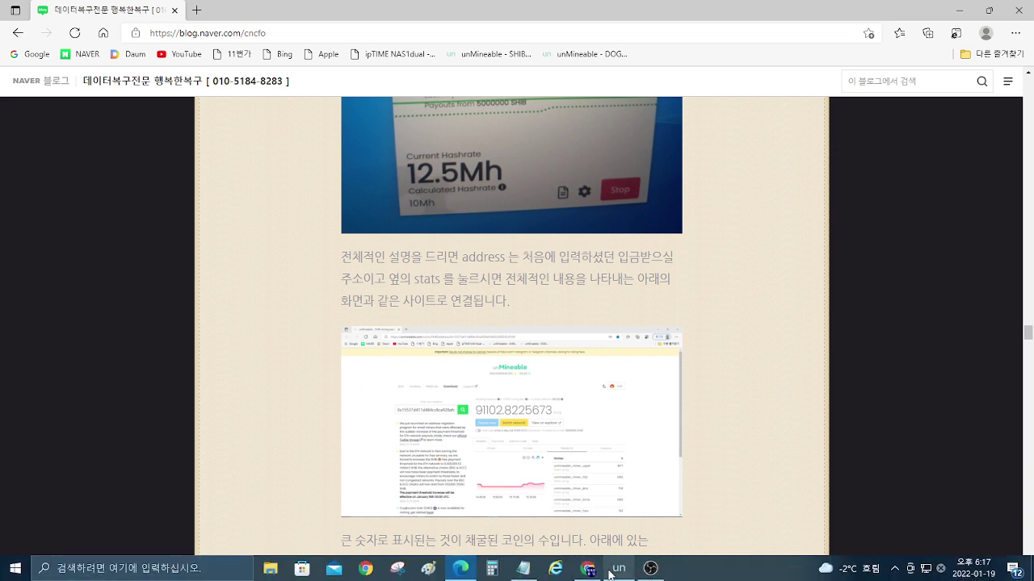
# - Open the SHIB address's stats page from the unMineable miner and dismiss the offer to translate the page
pyautogui.click(619, 569)
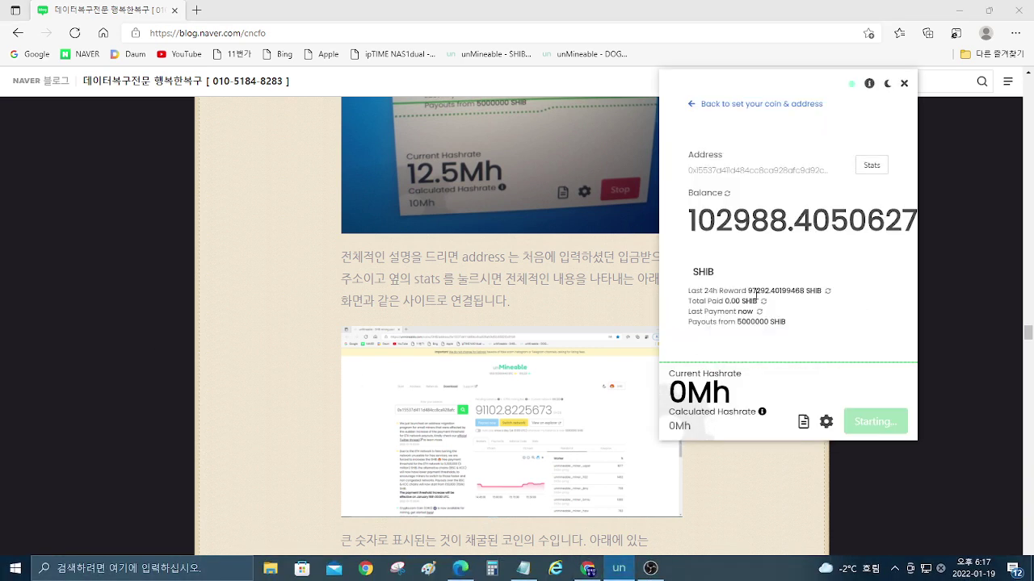
pyautogui.click(871, 165)
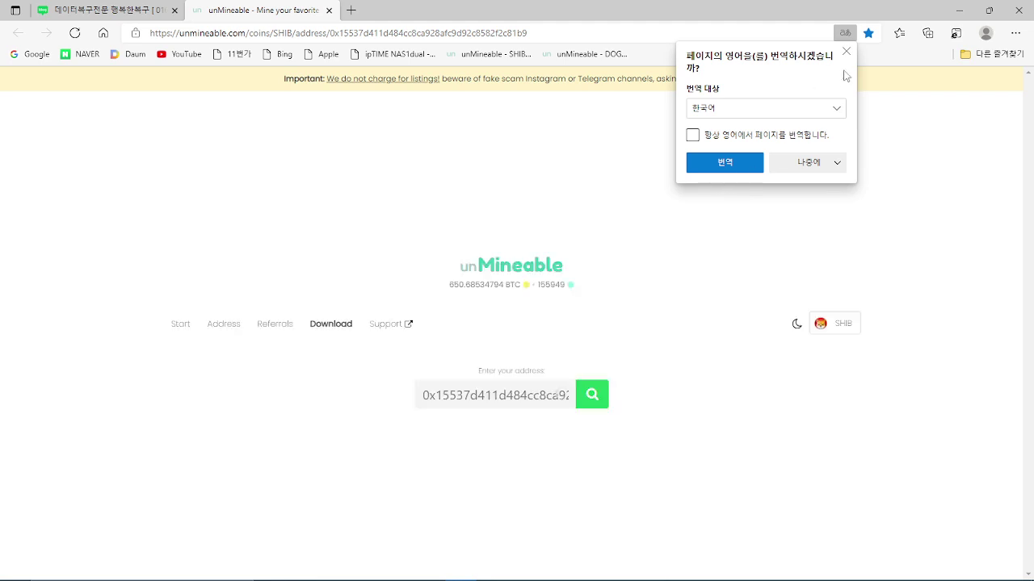
pyautogui.click(846, 52)
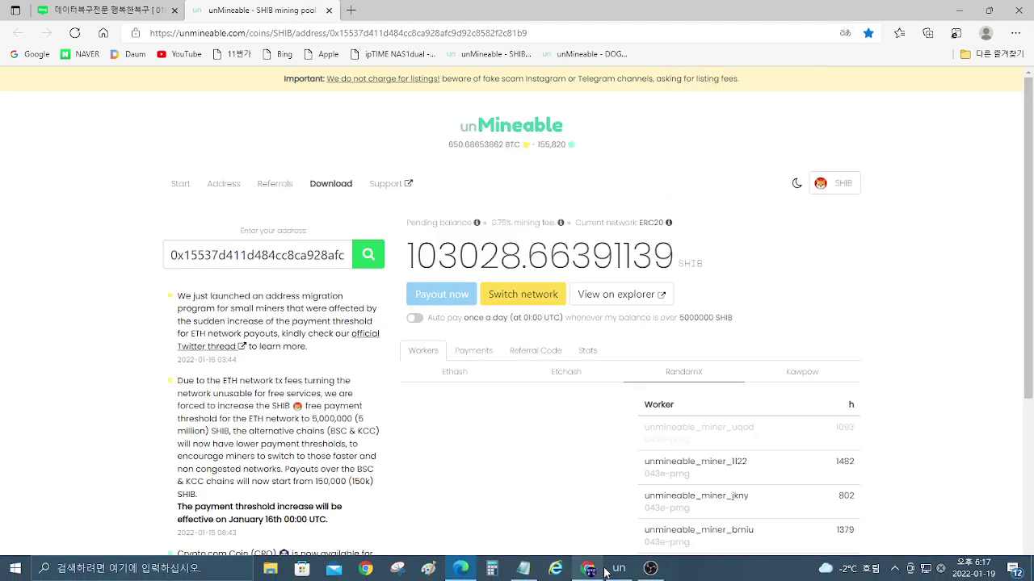
# - Switch to the unMineable miner, change the mining hardware to CPU and start mining SHIBA INU with the saved address and referral code
pyautogui.click(612, 570)
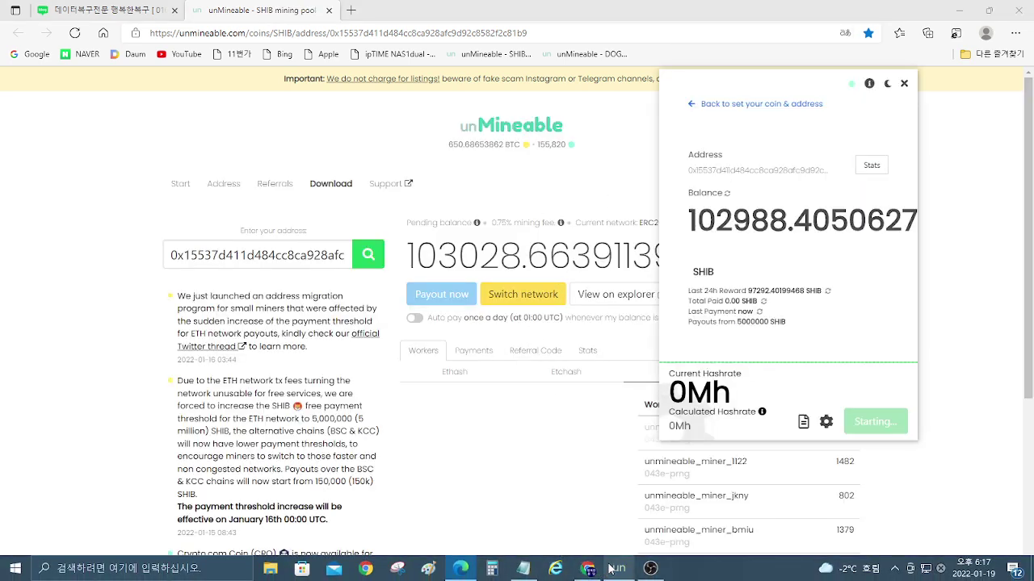
pyautogui.click(695, 105)
pyautogui.click(696, 105)
pyautogui.click(836, 184)
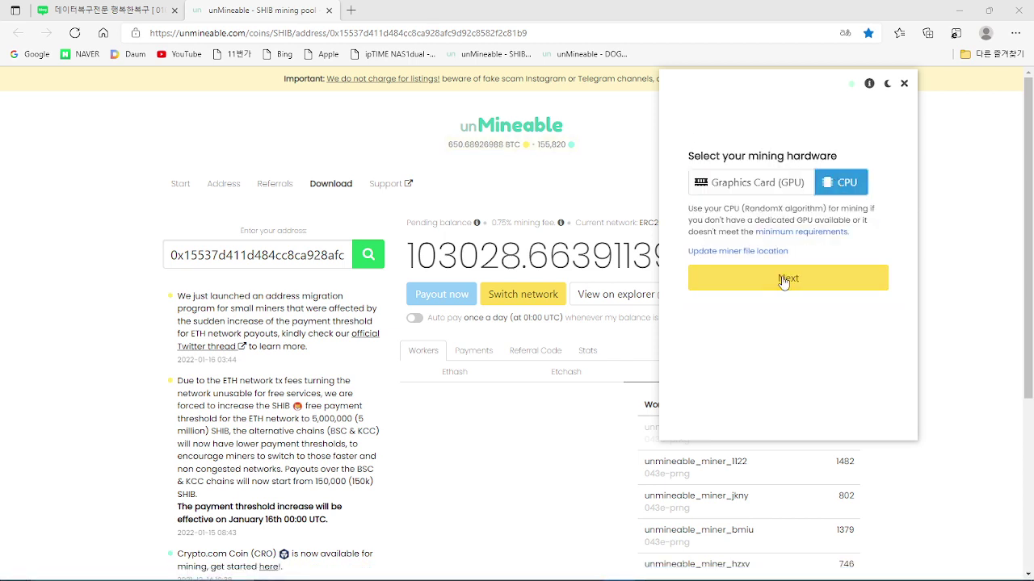
pyautogui.click(787, 280)
pyautogui.click(788, 370)
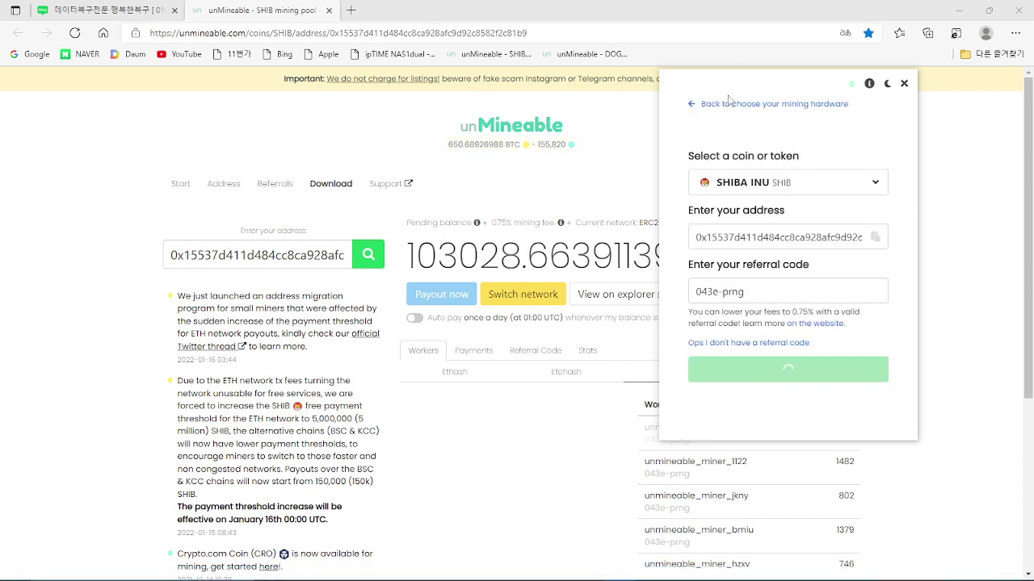
# - Compare the Etchash and RandomX worker lists and hashrate charts on the SHIB address's stats page
pyautogui.scroll(-3, 479, 339)
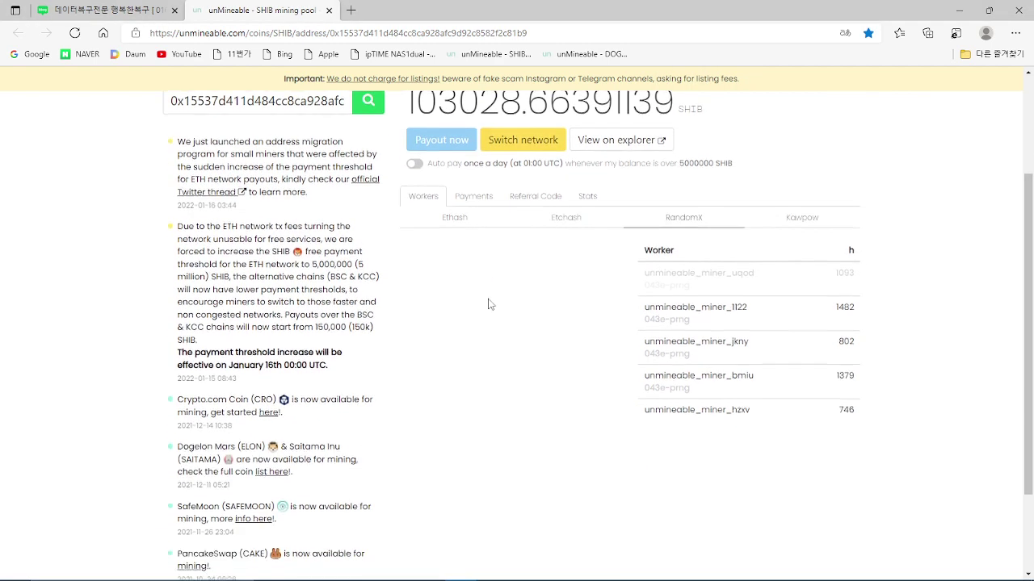
pyautogui.scroll(3, 549, 291)
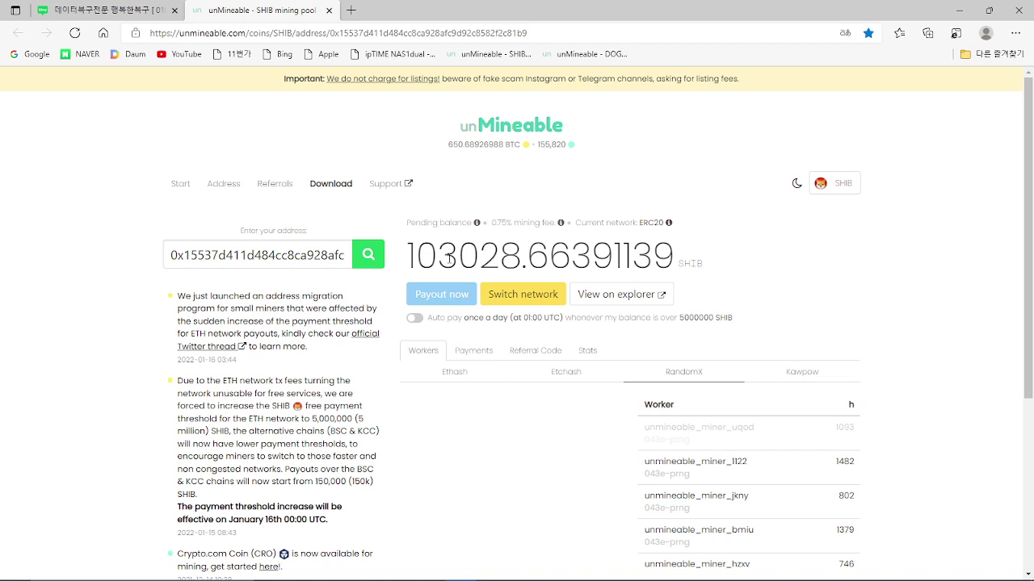
pyautogui.scroll(-2, 449, 258)
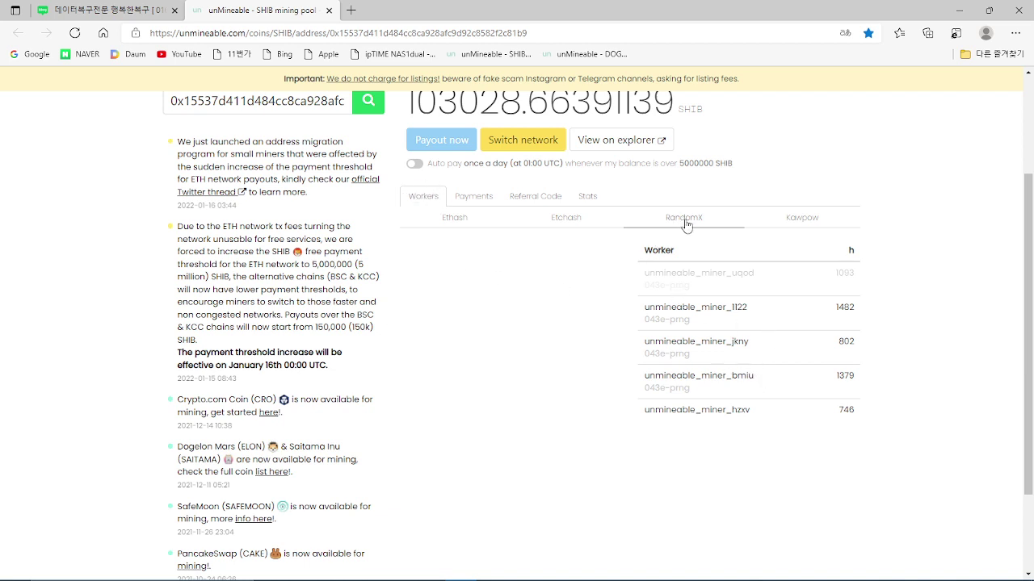
pyautogui.click(577, 217)
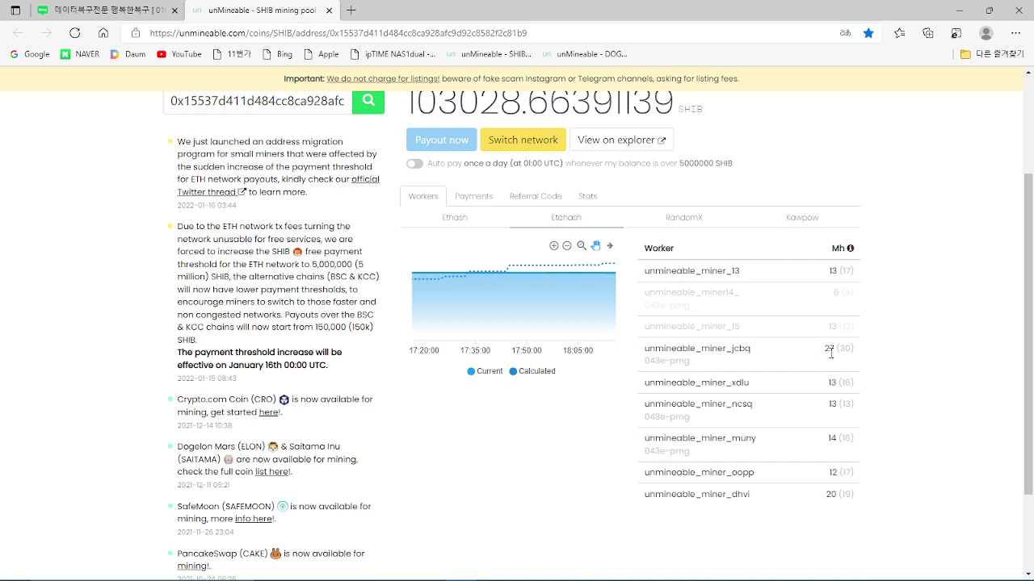
pyautogui.click(684, 220)
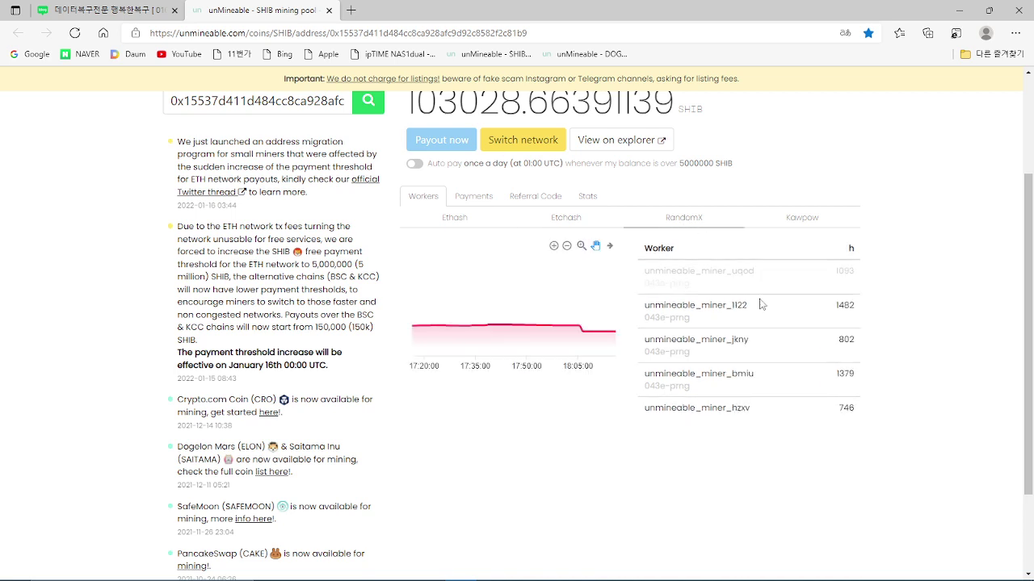
pyautogui.click(591, 219)
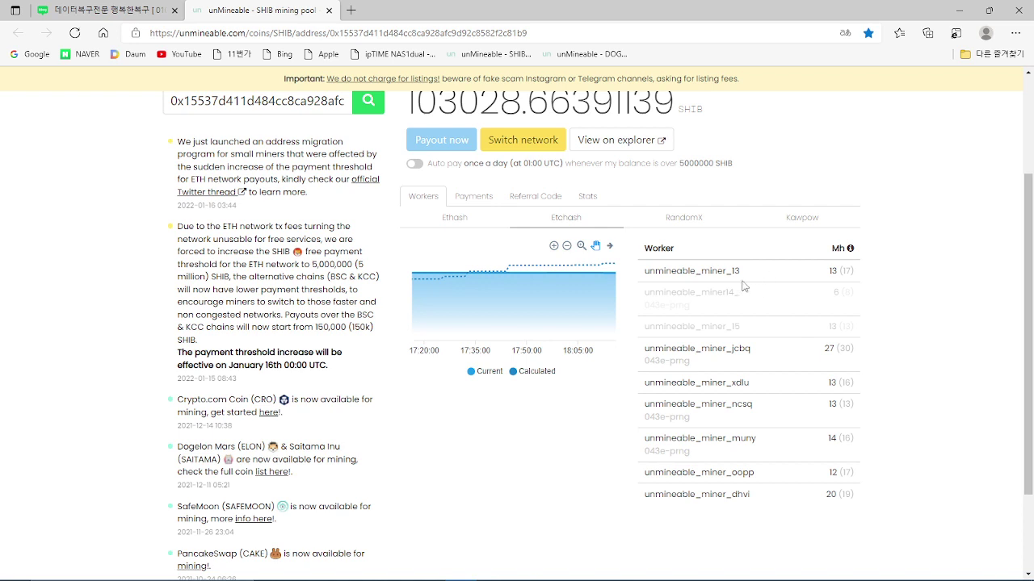
pyautogui.click(691, 219)
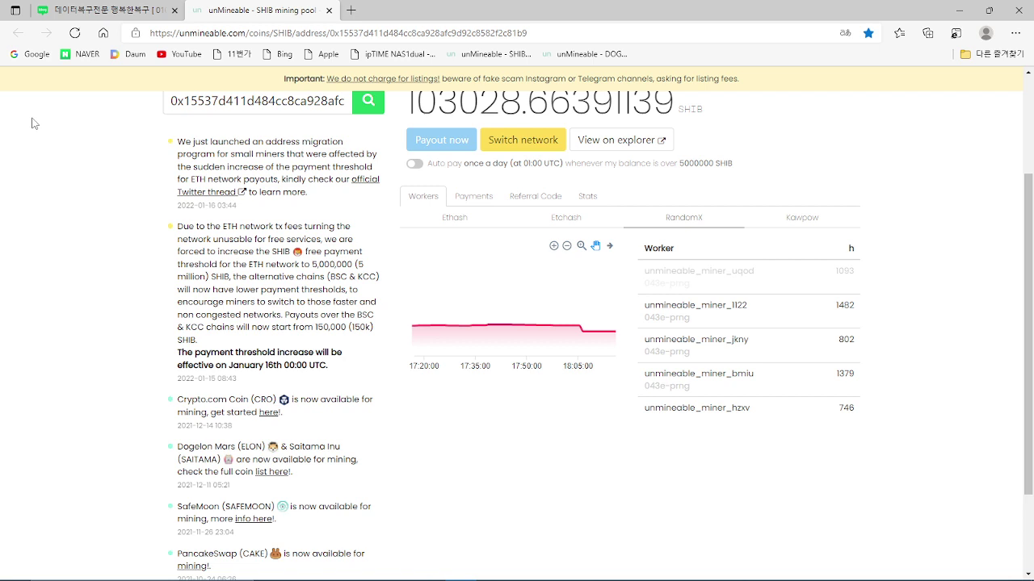
# - Open the bookmarked DOGE address's pool page, highlight the Total Paid amount in its stats, and close the page
pyautogui.scroll(2, 32, 123)
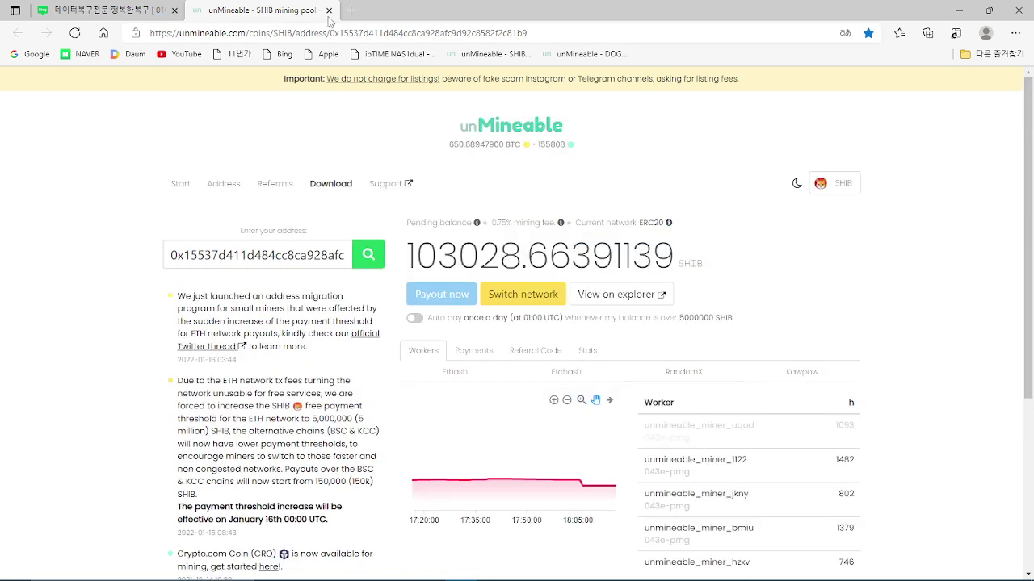
pyautogui.click(898, 33)
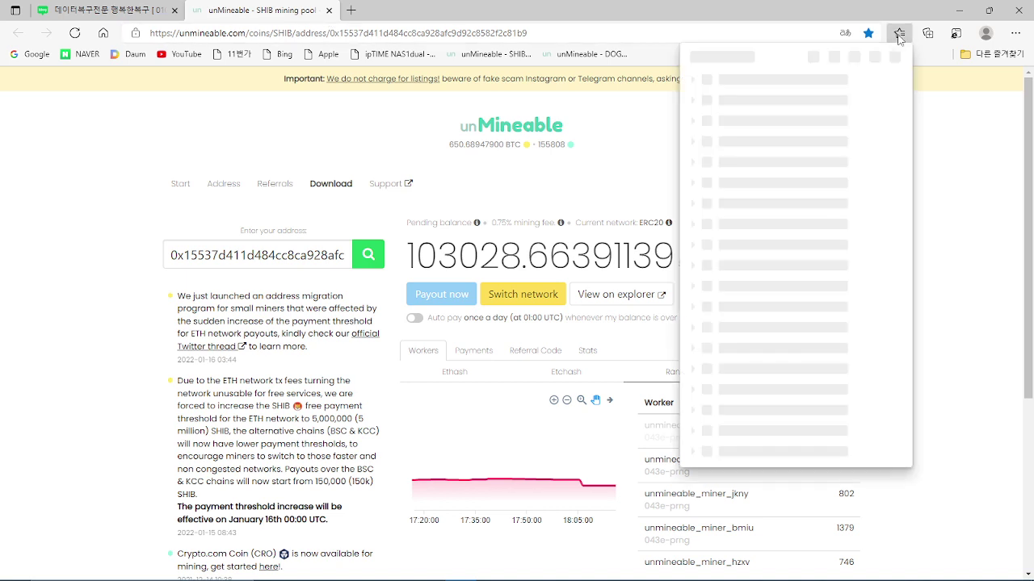
pyautogui.click(792, 286)
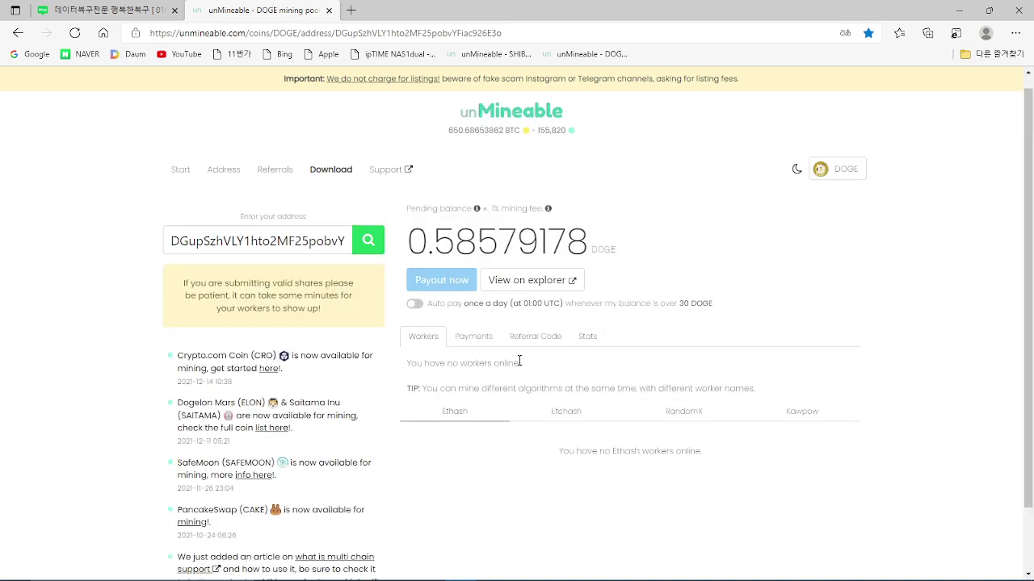
pyautogui.click(589, 337)
pyautogui.scroll(-2, 694, 307)
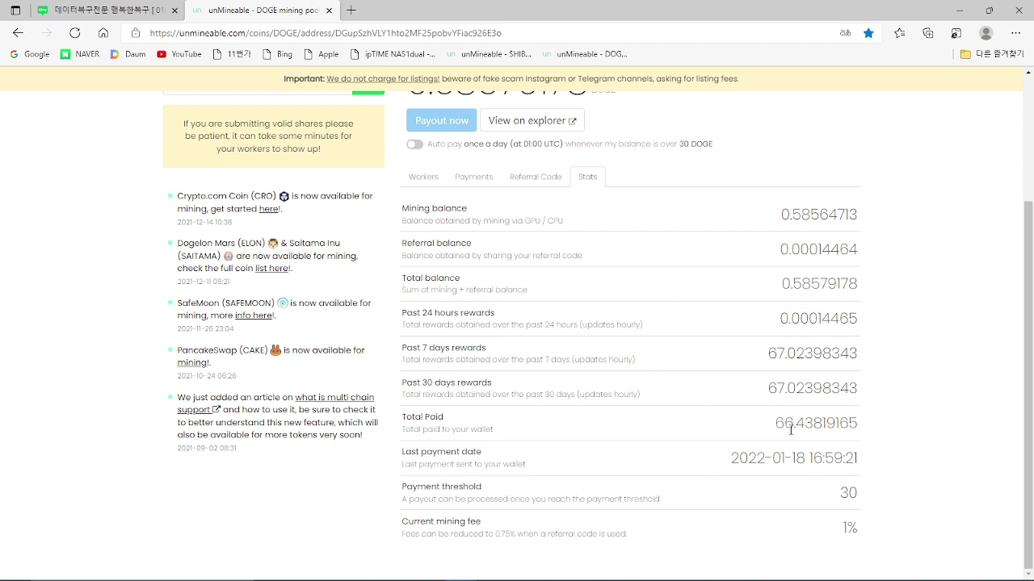
pyautogui.moveTo(773, 426); pyautogui.dragTo(858, 423)
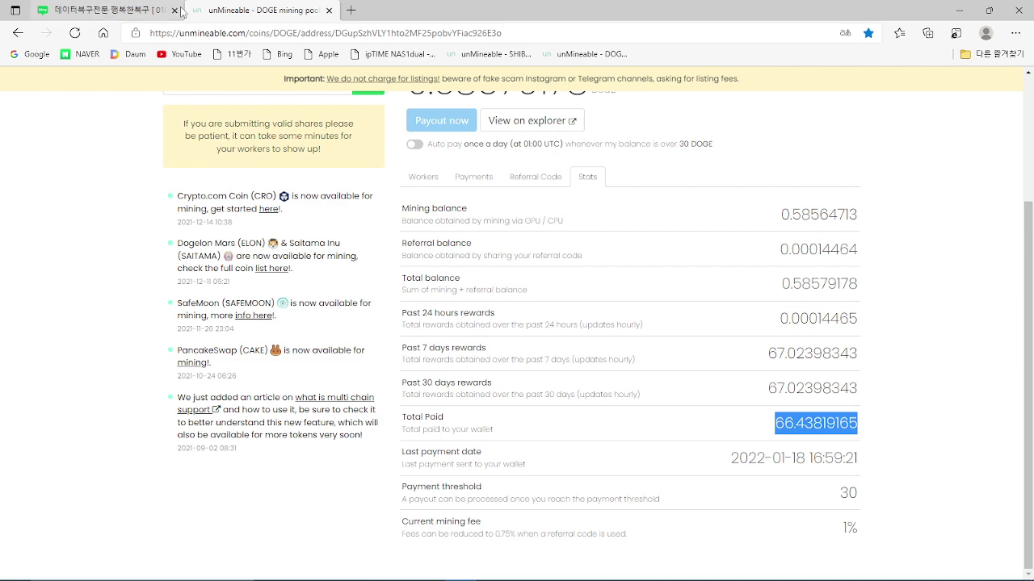
pyautogui.click(329, 10)
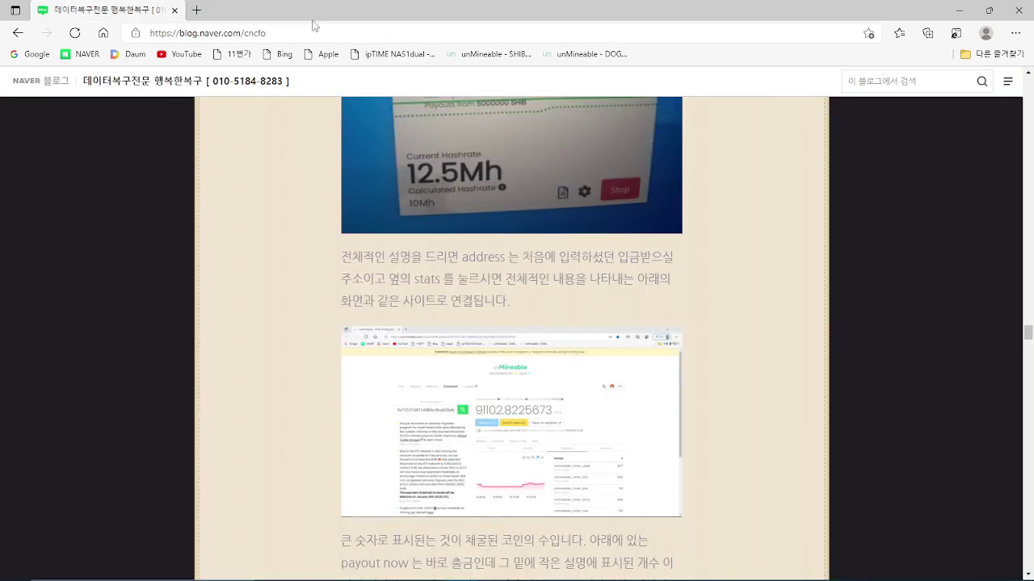
# - Read the blog guide's explanation of the referral code, its mining fees and the overall mining stats
pyautogui.scroll(-4, 552, 356)
pyautogui.scroll(-15, 552, 355)
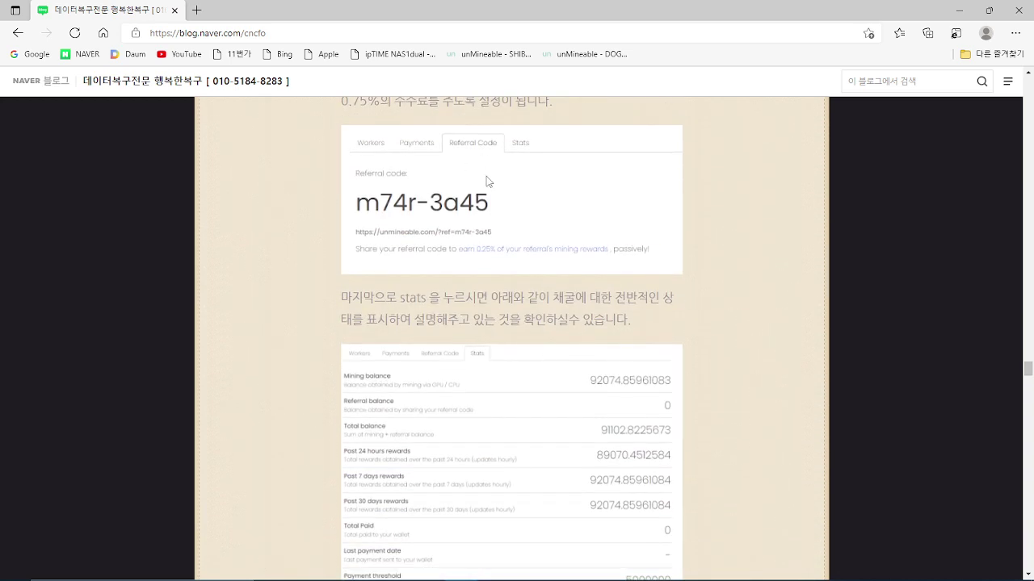
pyautogui.scroll(1, 457, 269)
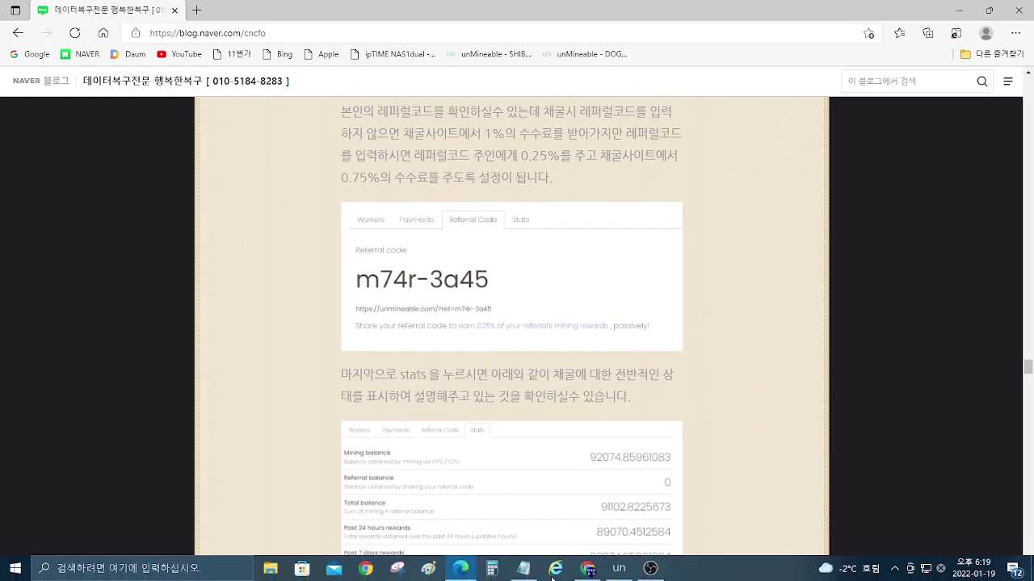
# - Open the SHIB address's stats page from the unMineable miner again and display its referral code
pyautogui.click(617, 569)
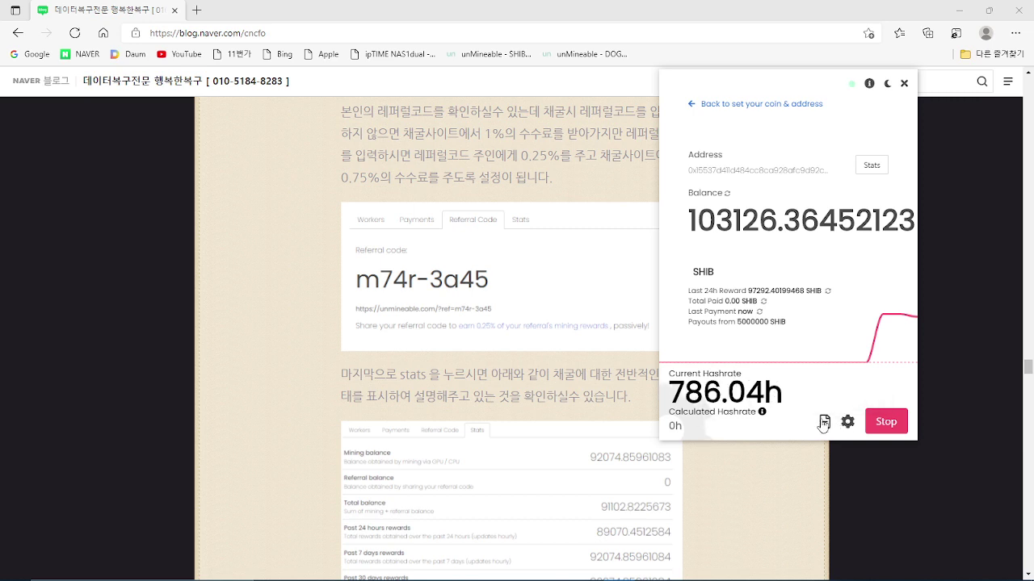
pyautogui.click(872, 165)
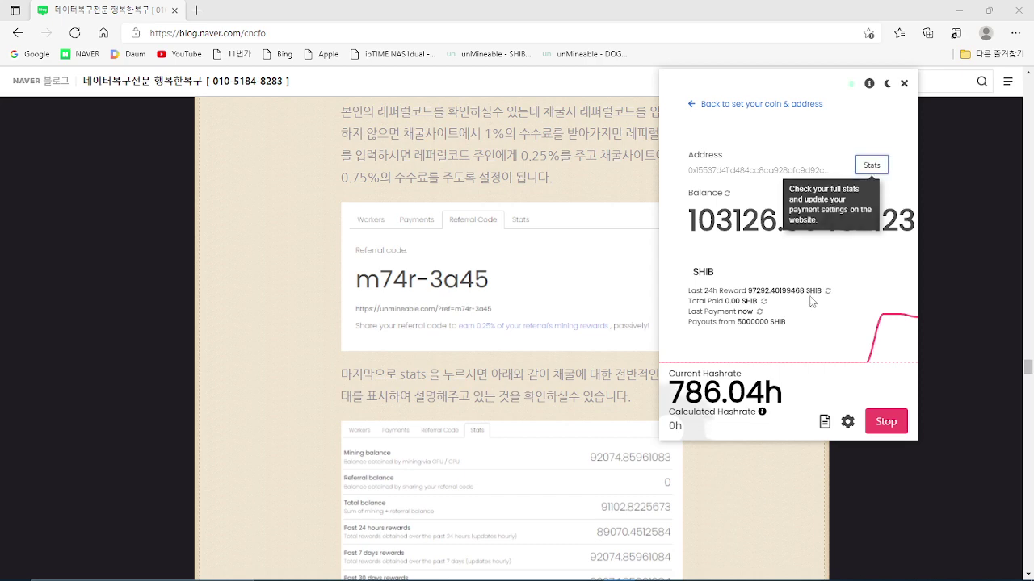
pyautogui.click(789, 209)
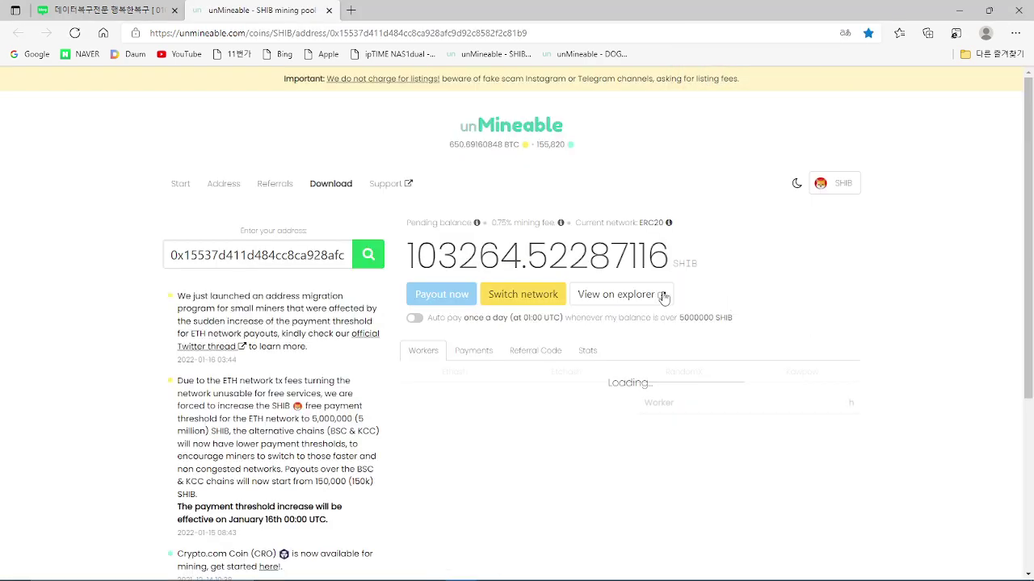
pyautogui.click(521, 350)
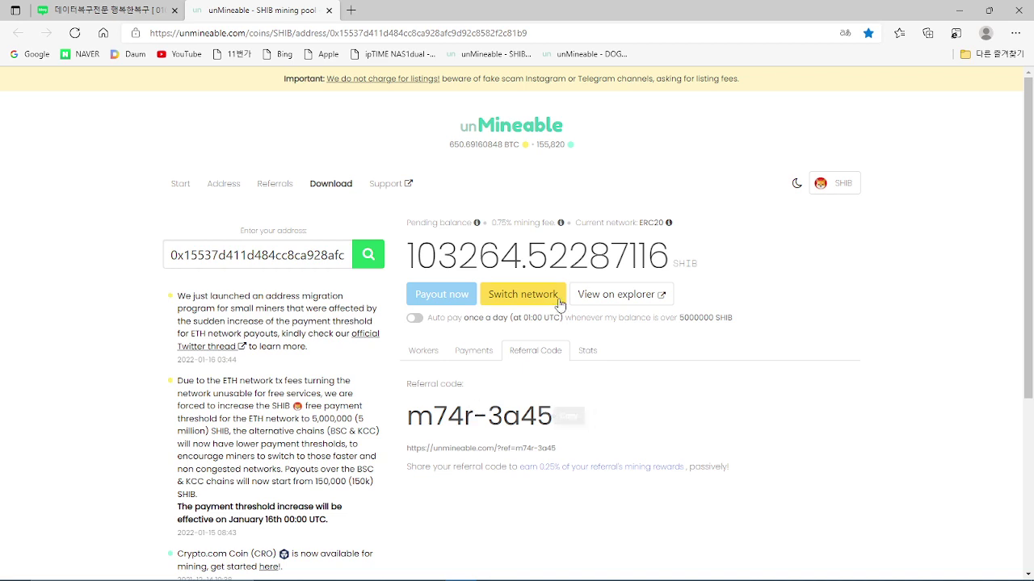
# - Highlight the pending SHIB balance on the referral code page and close the page
pyautogui.moveTo(497, 250); pyautogui.dragTo(633, 254)
pyautogui.click(633, 254)
pyautogui.moveTo(412, 258); pyautogui.dragTo(619, 269)
pyautogui.click(620, 269)
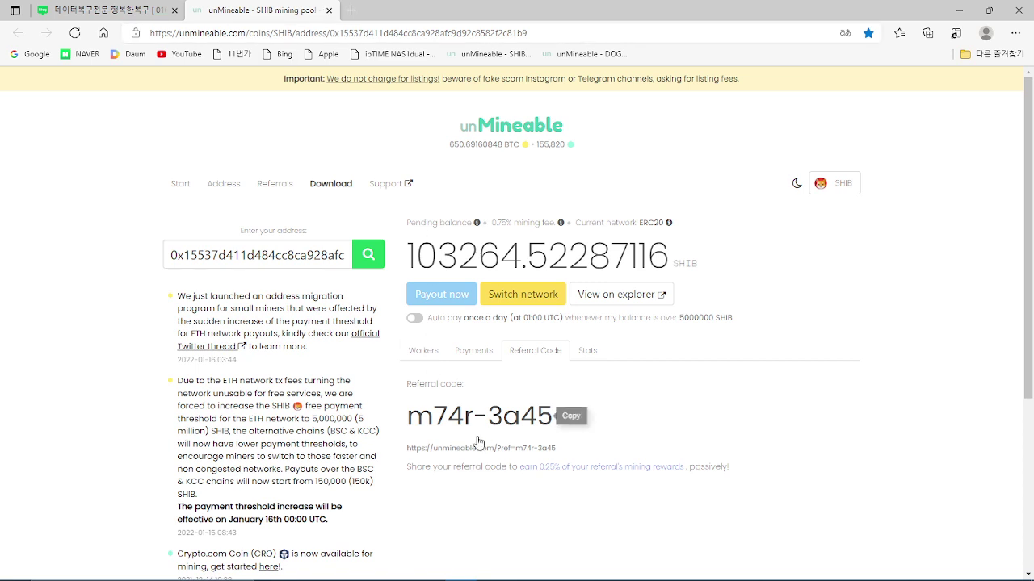
pyautogui.click(328, 10)
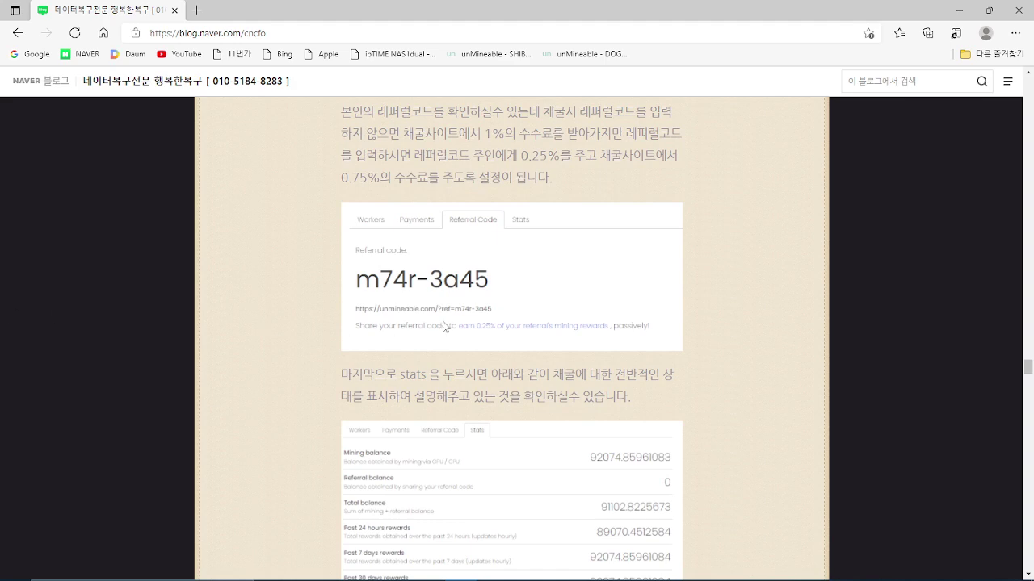
# - Review the blog guide from its stats section back up to the post title about laptop coin mining with a graphics card
pyautogui.scroll(-10, 444, 327)
pyautogui.scroll(10, 440, 327)
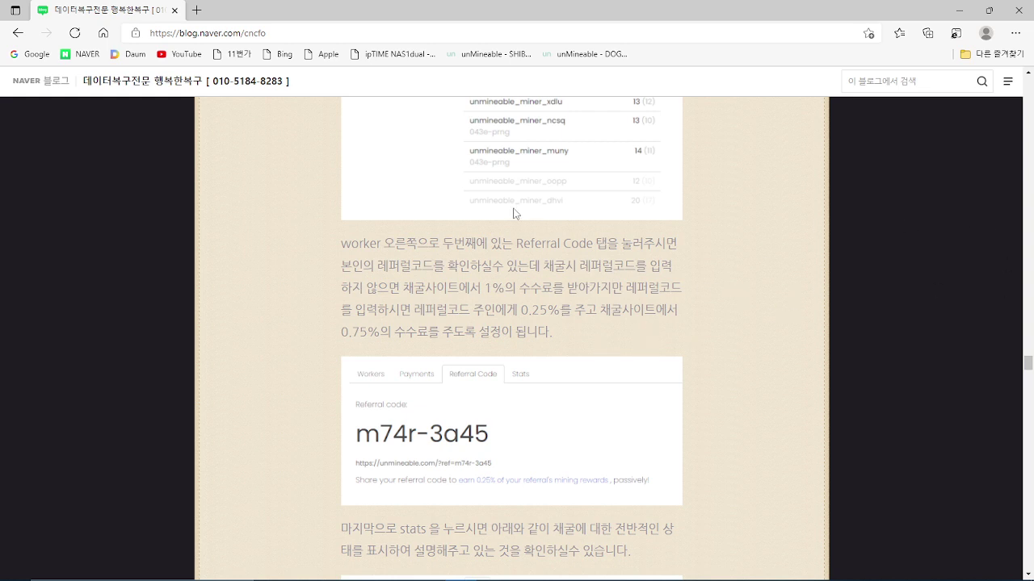
pyautogui.scroll(15, 474, 256)
pyautogui.scroll(15, 473, 256)
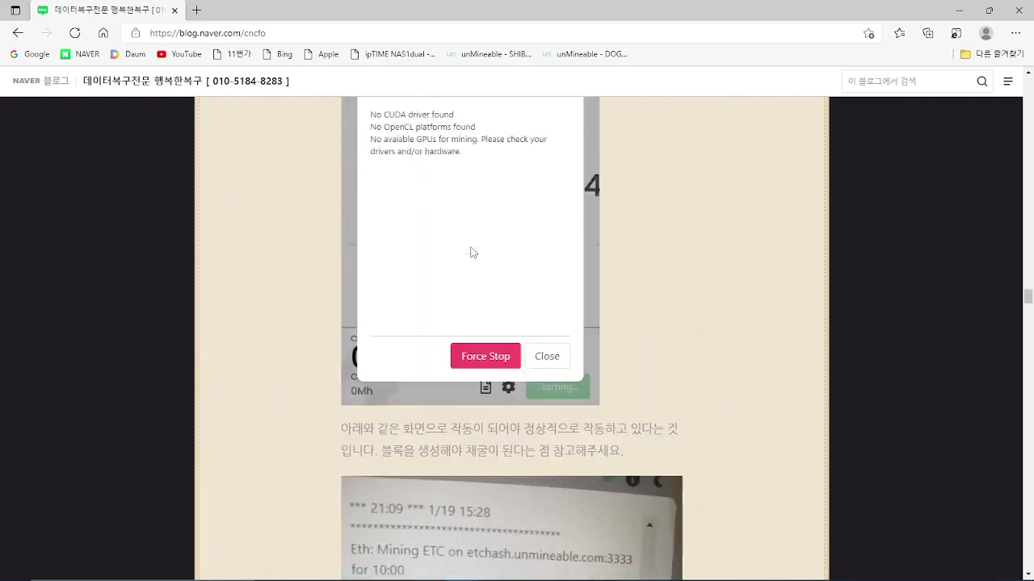
pyautogui.scroll(15, 473, 253)
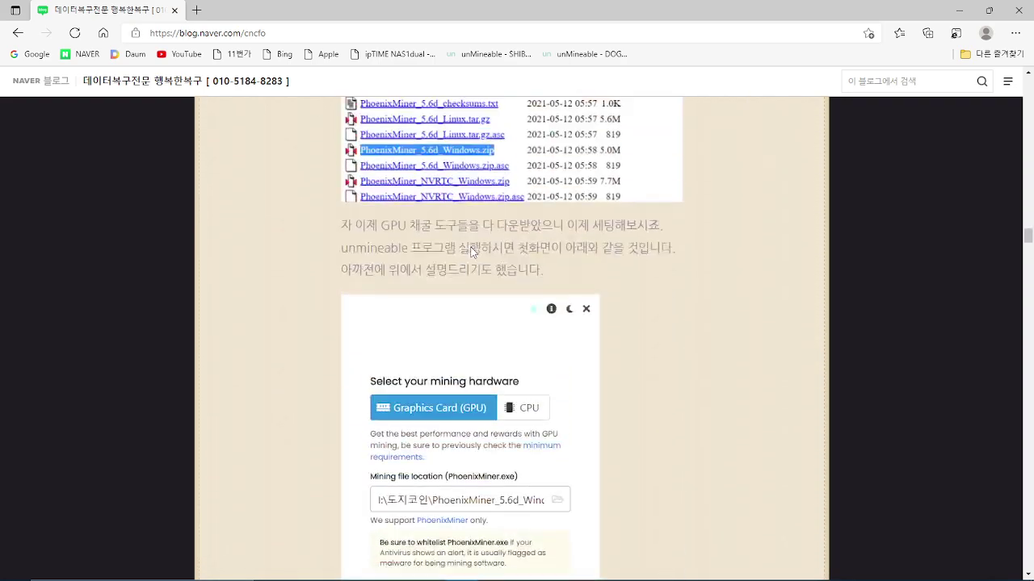
pyautogui.scroll(15, 474, 254)
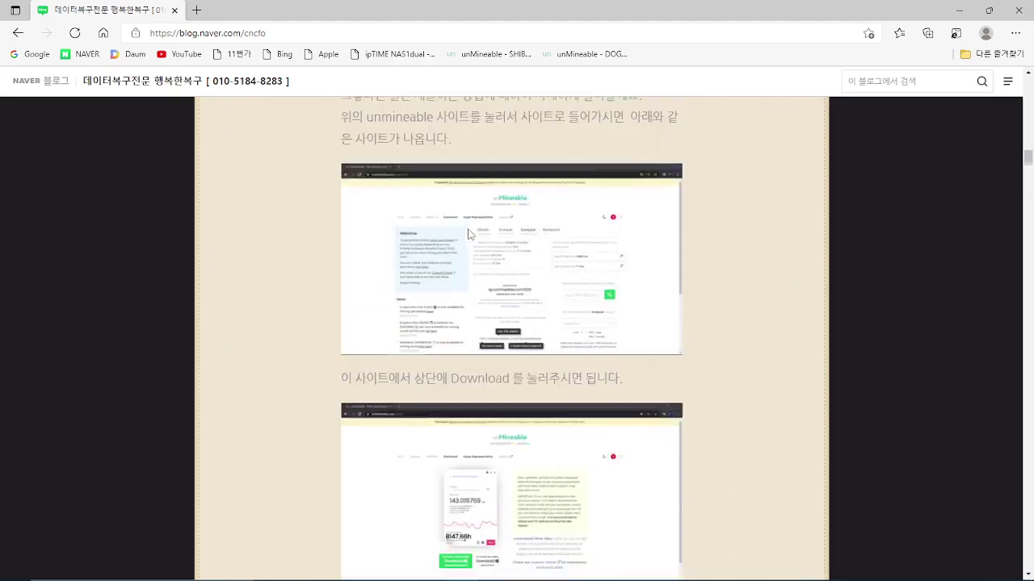
pyautogui.scroll(10, 468, 228)
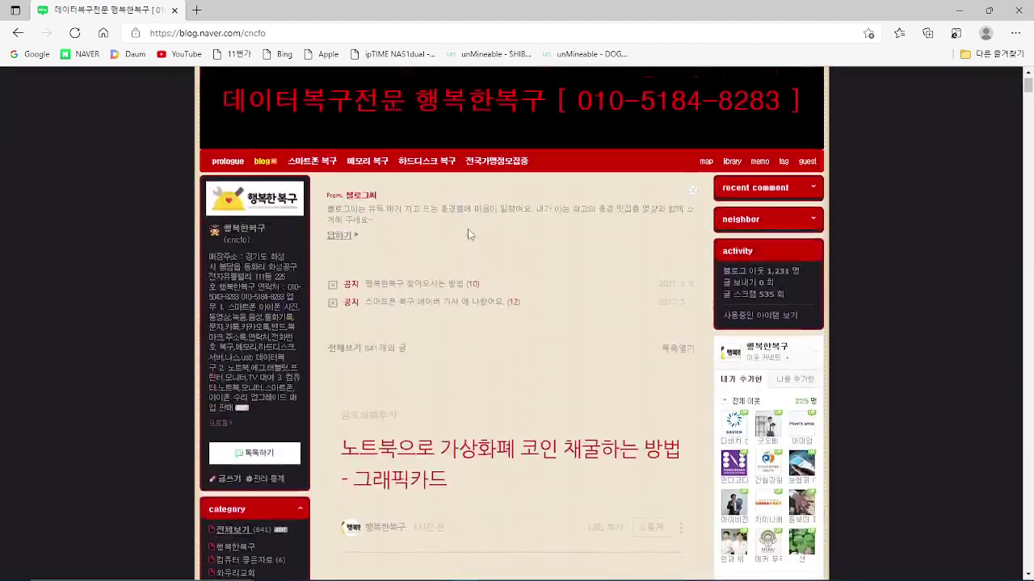